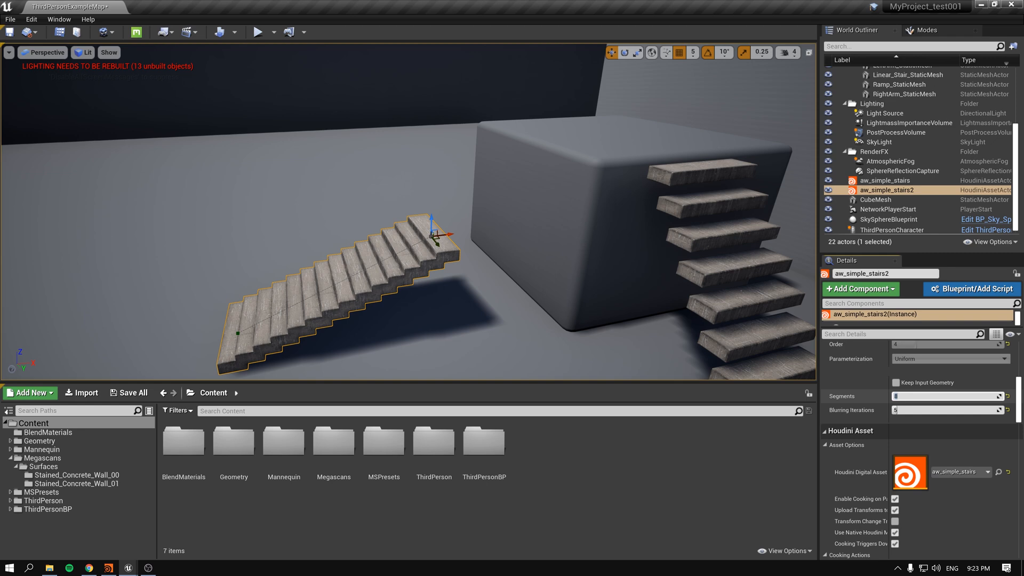
- Set the selected aw_simple_stairs2 asset's Segments to 10 and Blurring Iterations to 6
right_drag(639, 346, 688, 349)
mouse_move(322, 374)
right_down()
mouse_move(347, 368)
mouse_move(341, 378)
mouse_move(322, 375)
right_up()
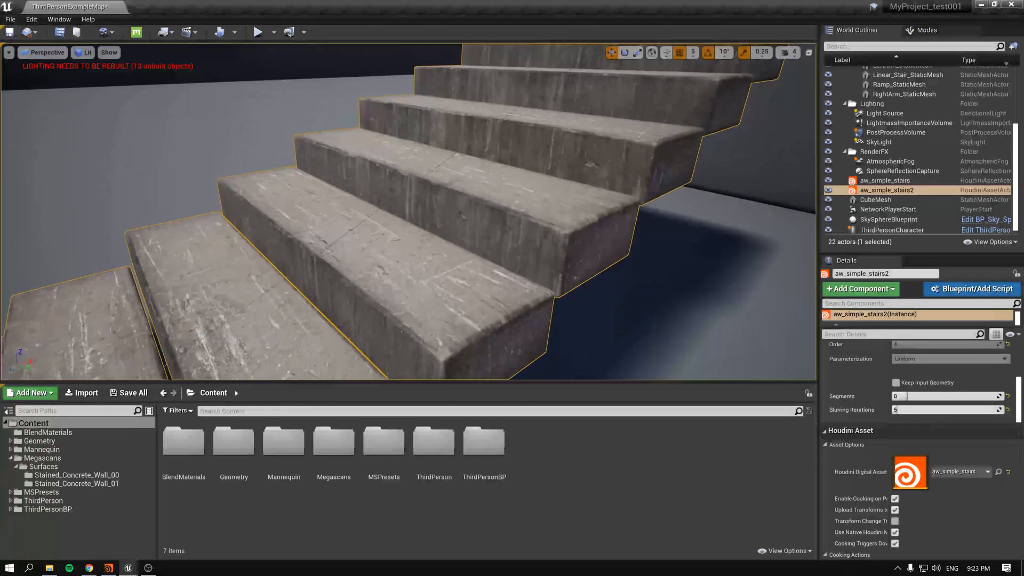
key(alt+Tab)
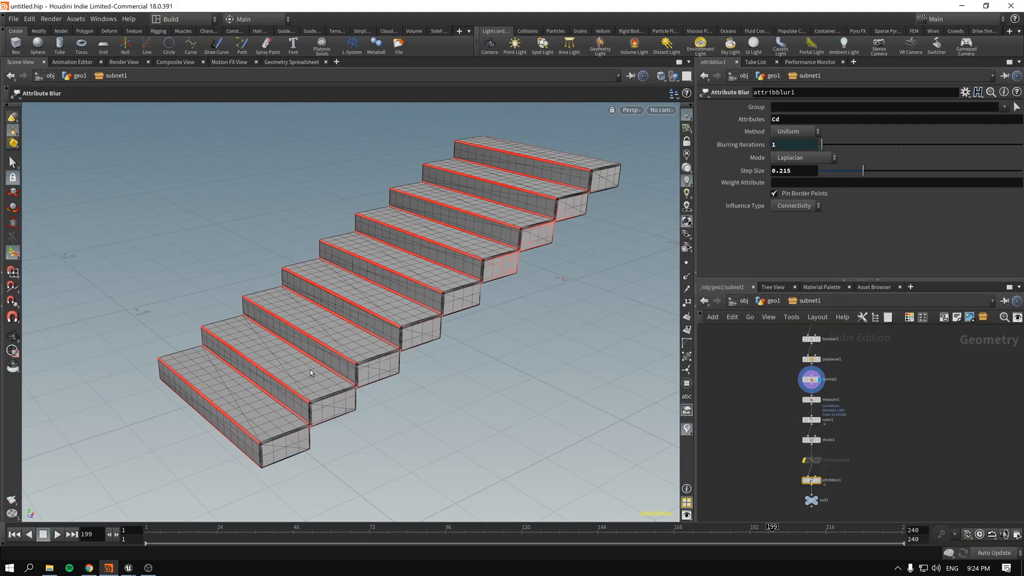
key(alt+Tab)
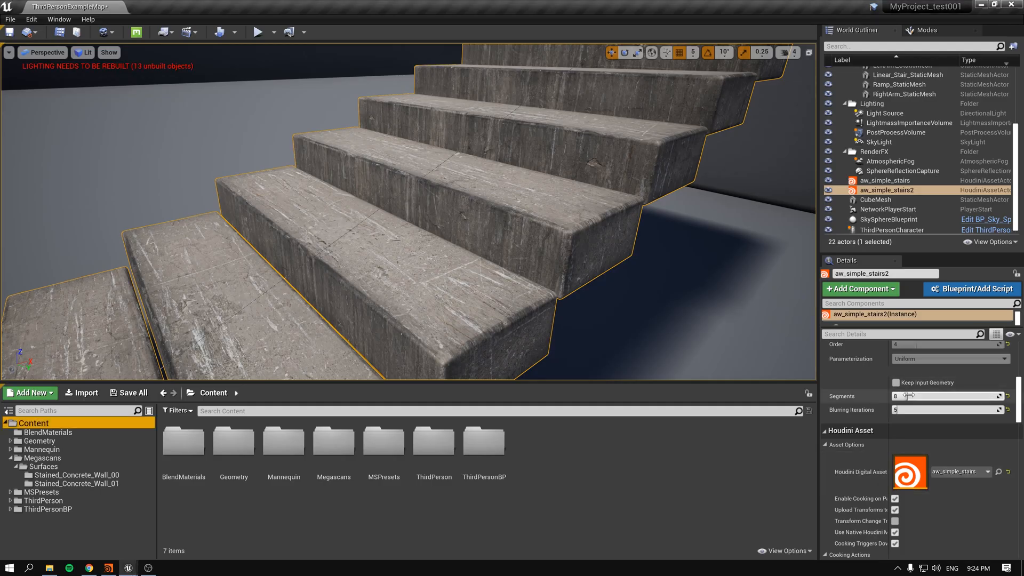
click(908, 395)
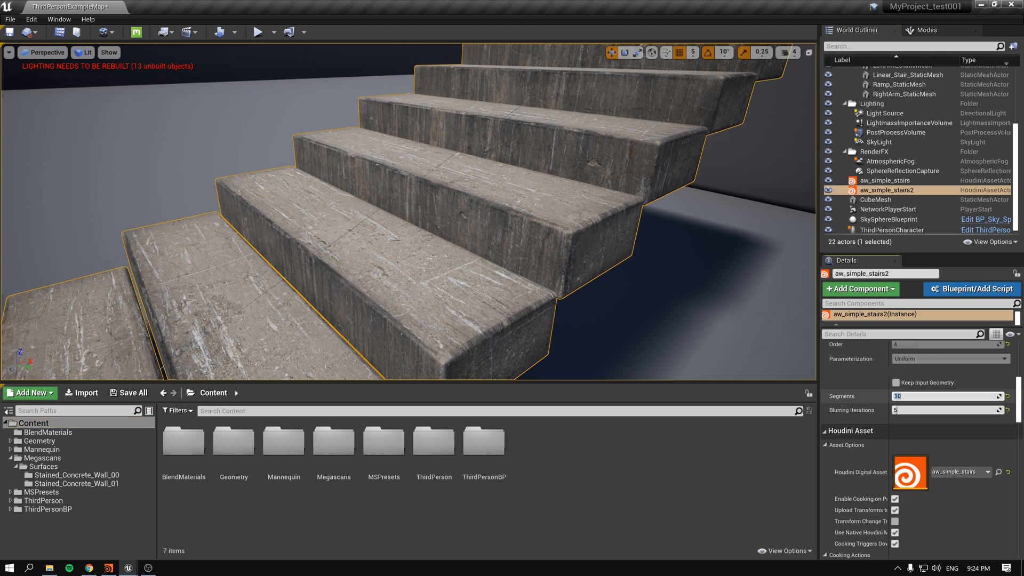
key(Return)
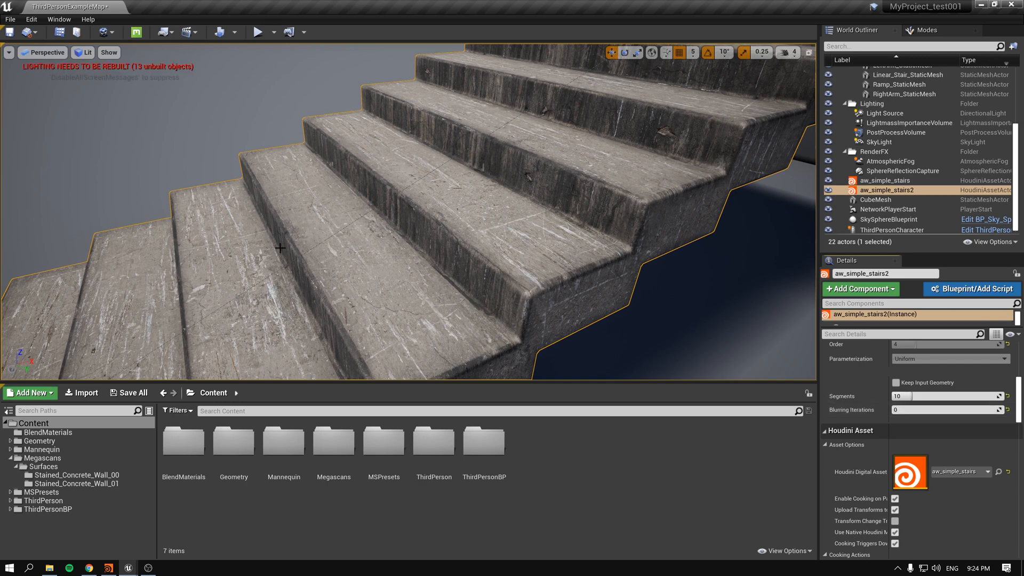
right_drag(279, 248, 534, 341)
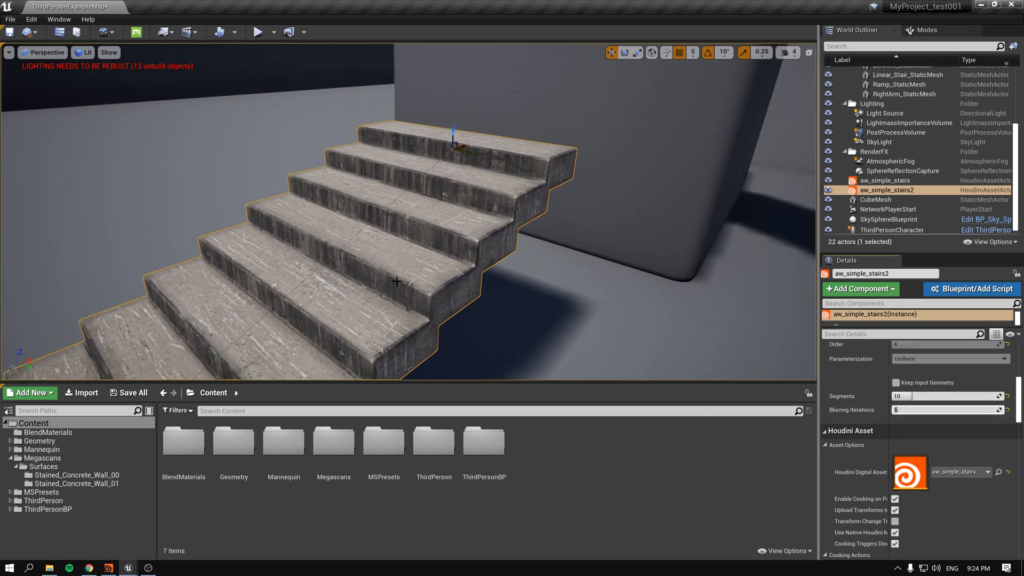
mouse_move(363, 324)
right_down()
mouse_move(320, 320)
mouse_move(379, 326)
right_up()
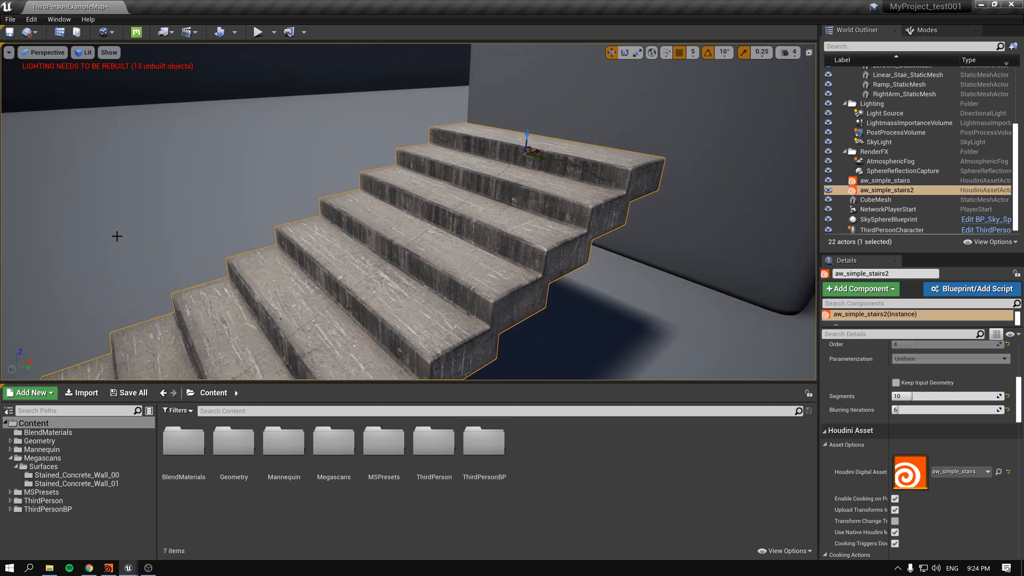
- Set the Unreal viewport's screen percentage to 50
click(9, 52)
click(85, 163)
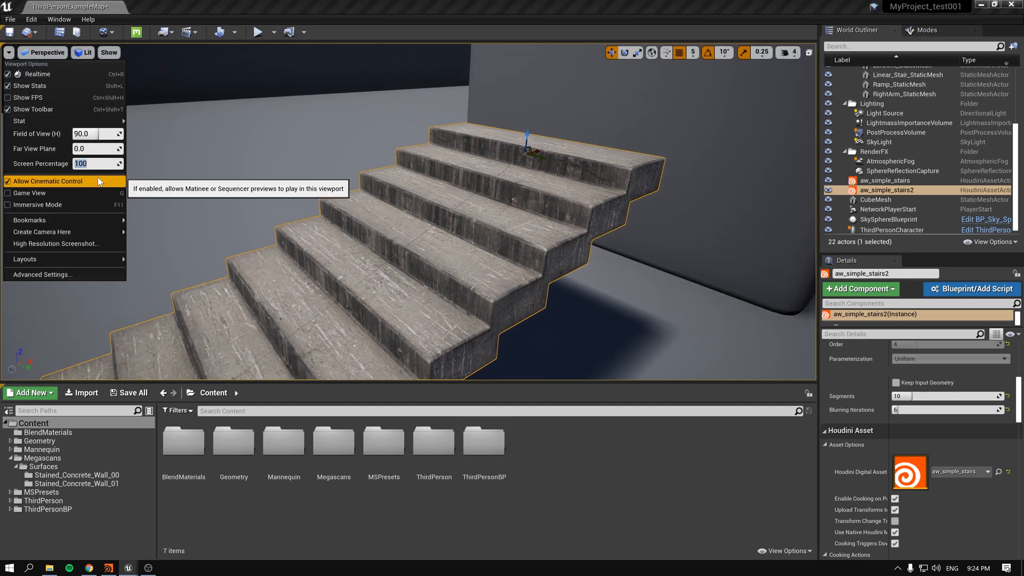
text(50)
key(Return)
click(342, 324)
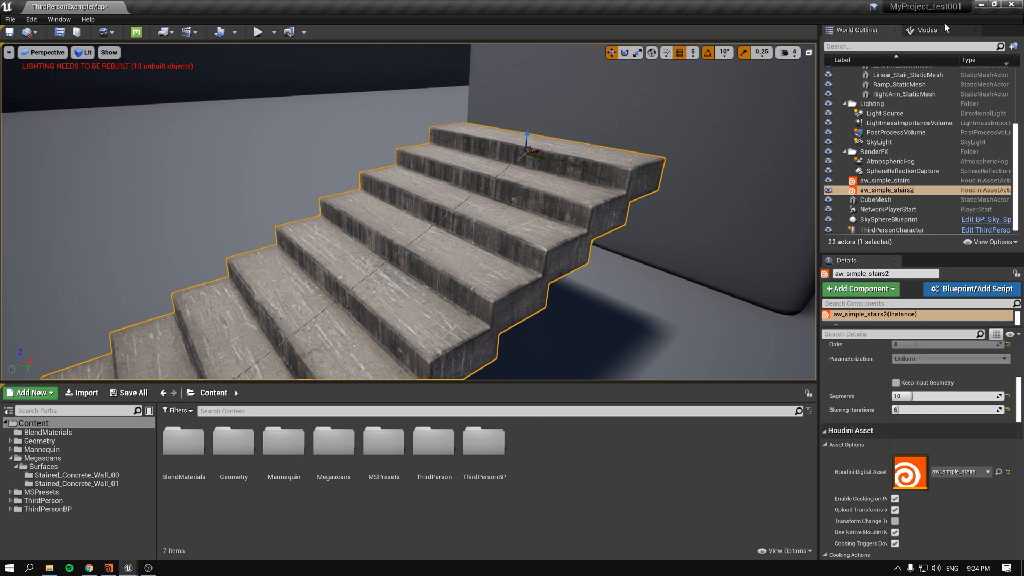
- Switch to Houdini and delete the old stairs subnetwork and its geo1 object, leaving the scene empty
click(980, 5)
click(766, 302)
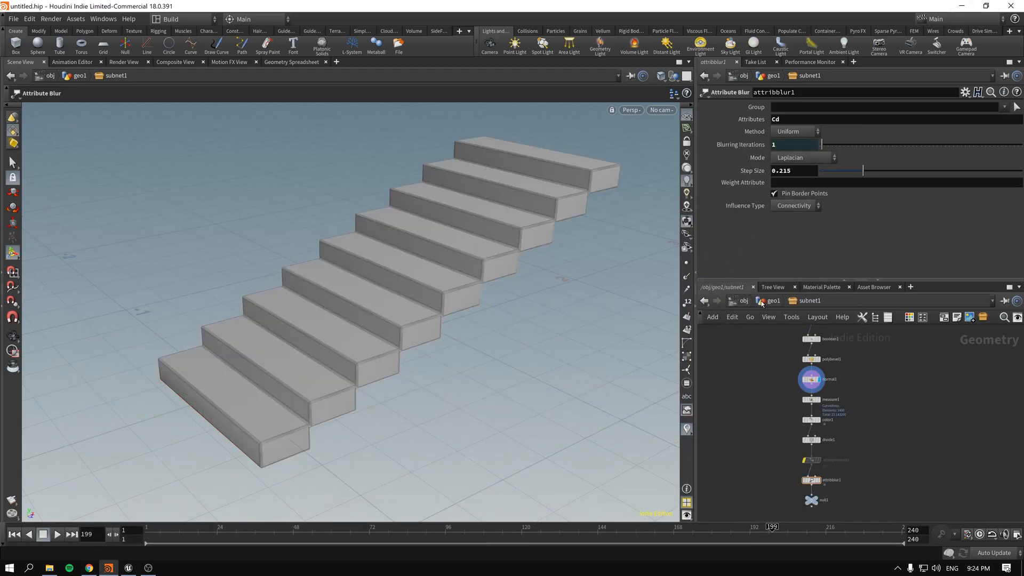
key(Delete)
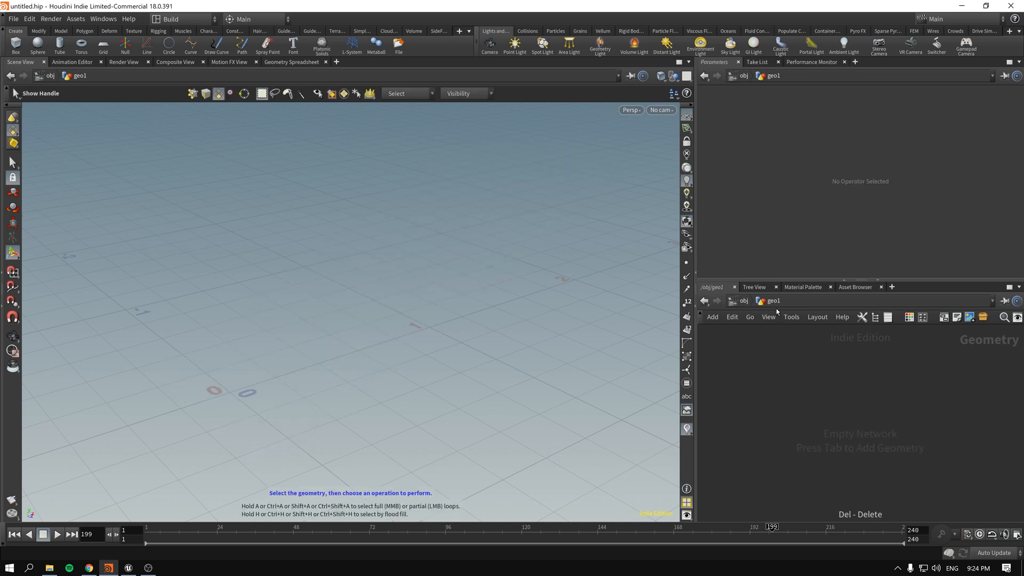
click(743, 302)
drag(744, 361, 877, 422)
key(Delete)
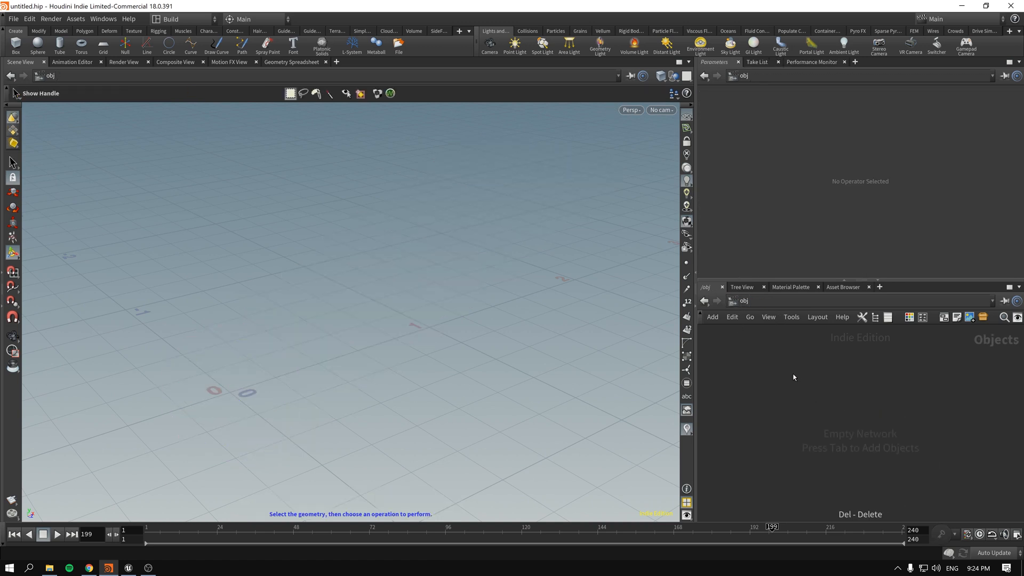
- Create a new Geometry object at the object level and go inside its network
key(Tab)
text(geo)
key(Return)
click(793, 377)
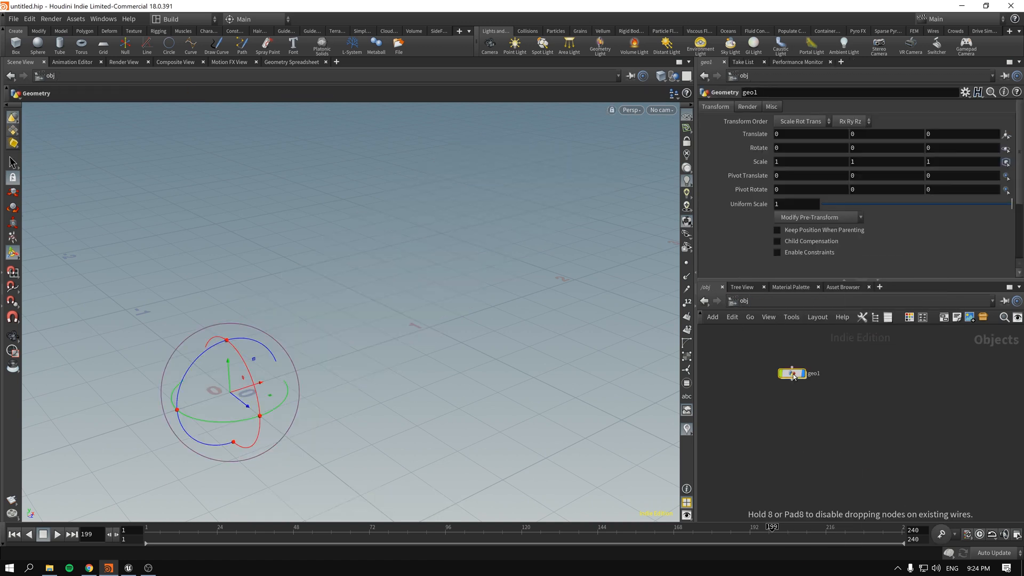
key(Return)
- Add a Line node to the empty geometry network
key(Tab)
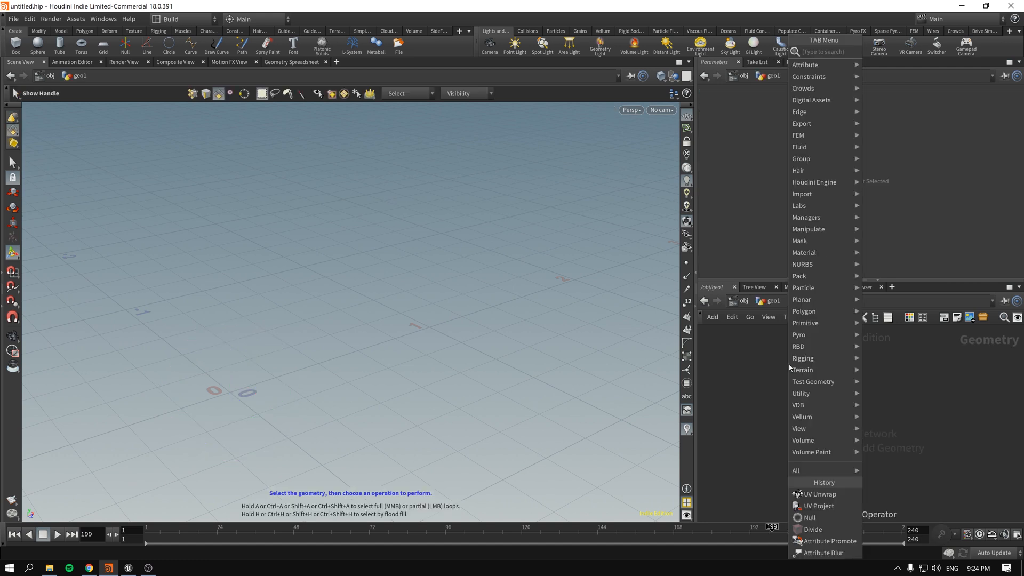
key(Escape)
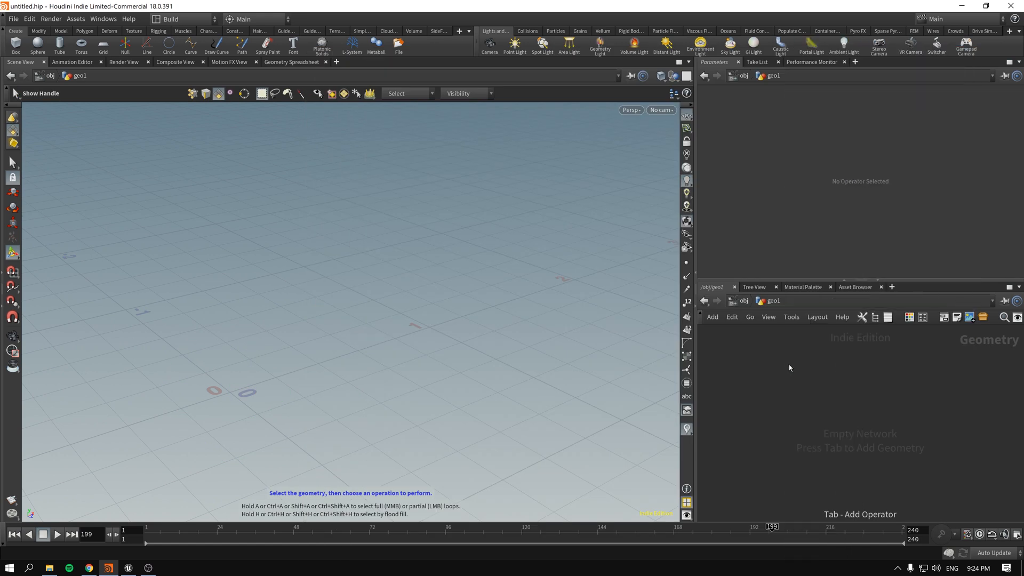
click(789, 365)
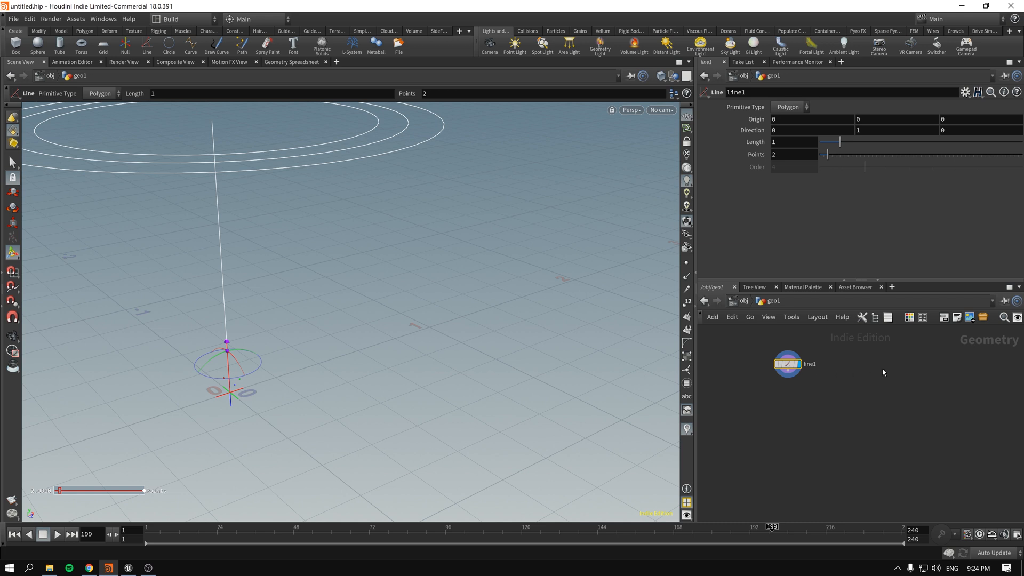
- Add a Box node and space it apart from the Line node in the network
key(Tab)
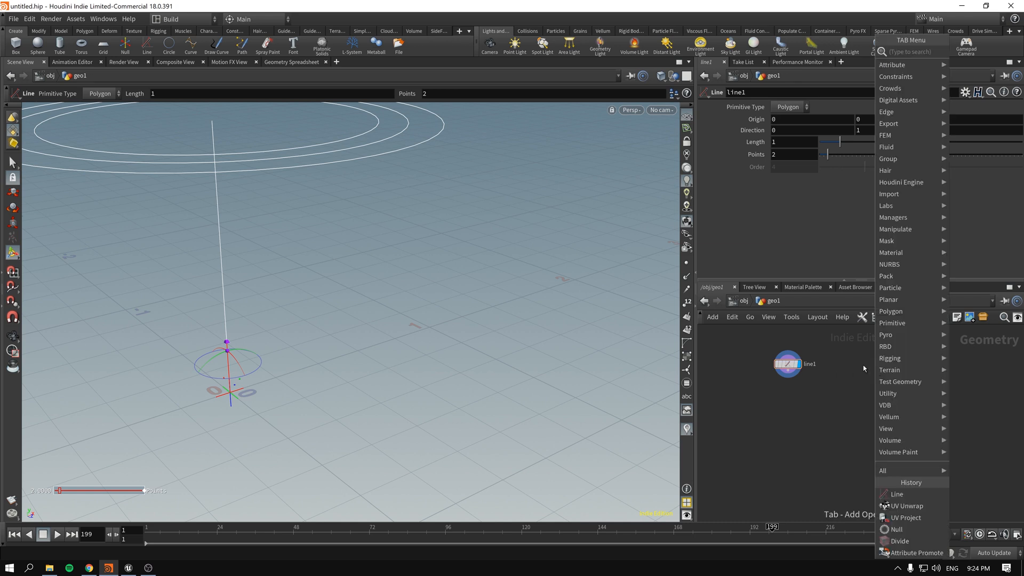
text(box)
key(Return)
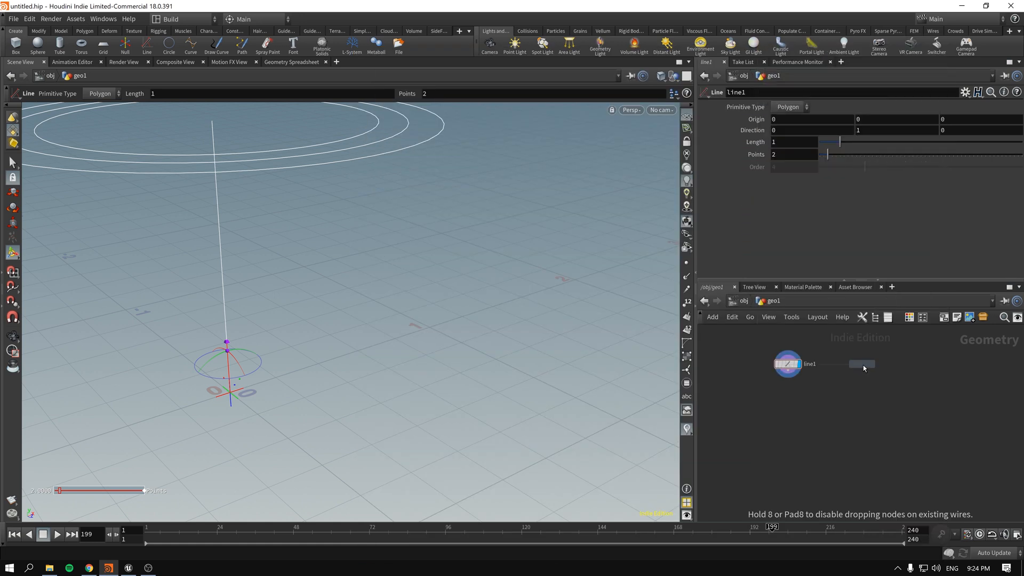
click(864, 367)
drag(864, 367, 893, 367)
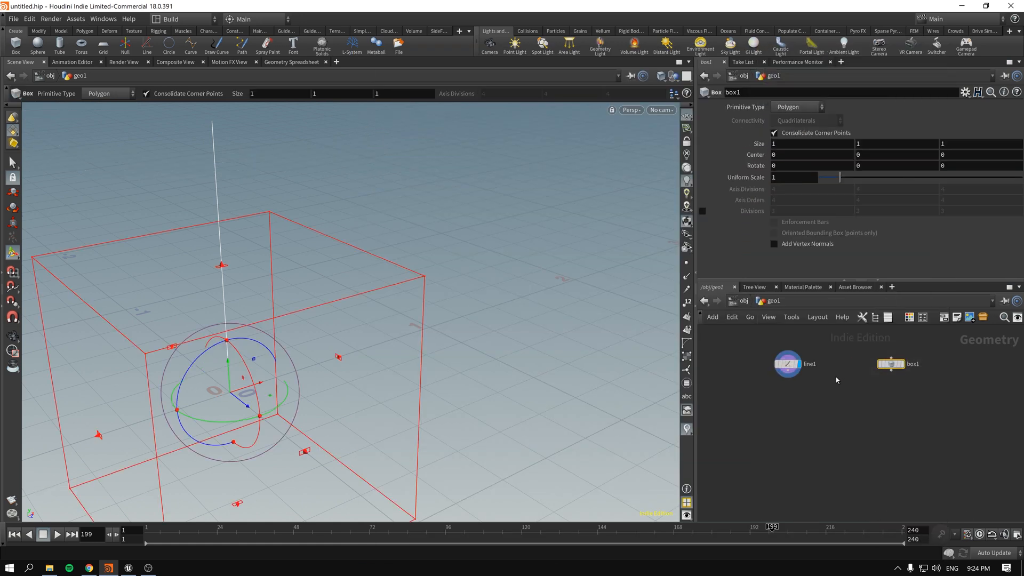
drag(795, 366, 844, 400)
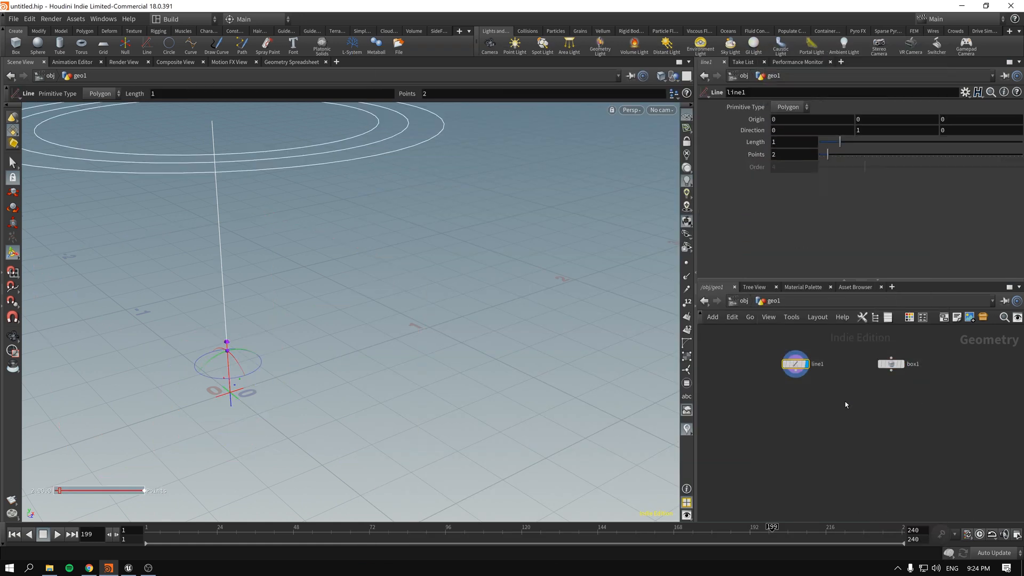
key(f)
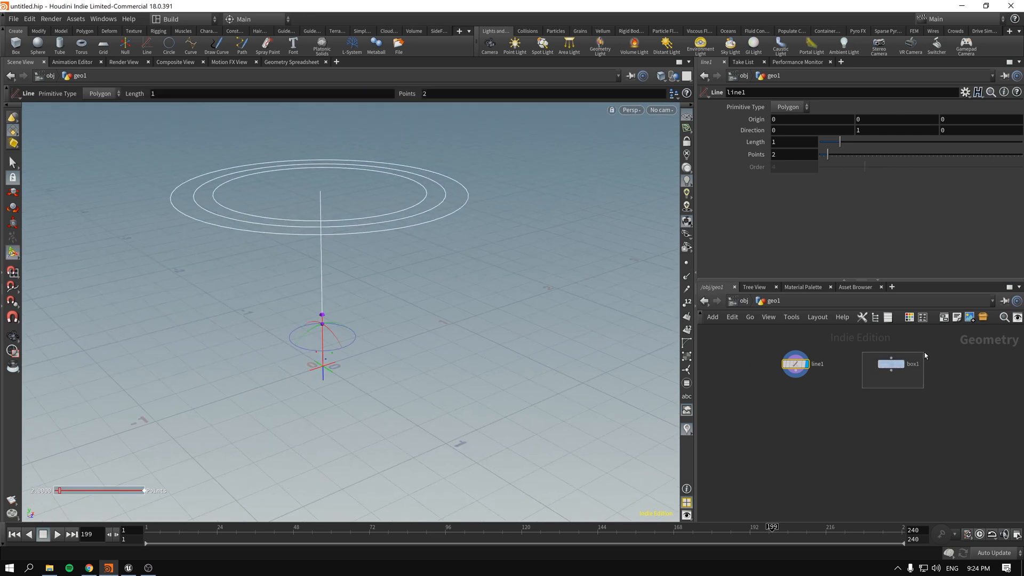
- Display the box and set its X size to 0.2 and its Y size to 0.1
click(891, 365)
click(905, 350)
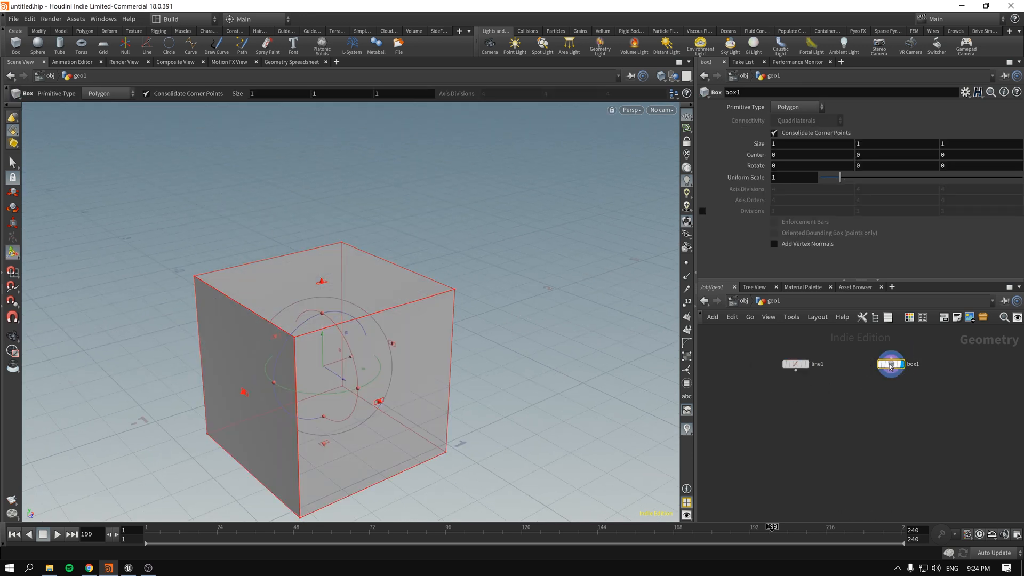
middle_drag(880, 141, 860, 148)
double_click(858, 144)
text(0)
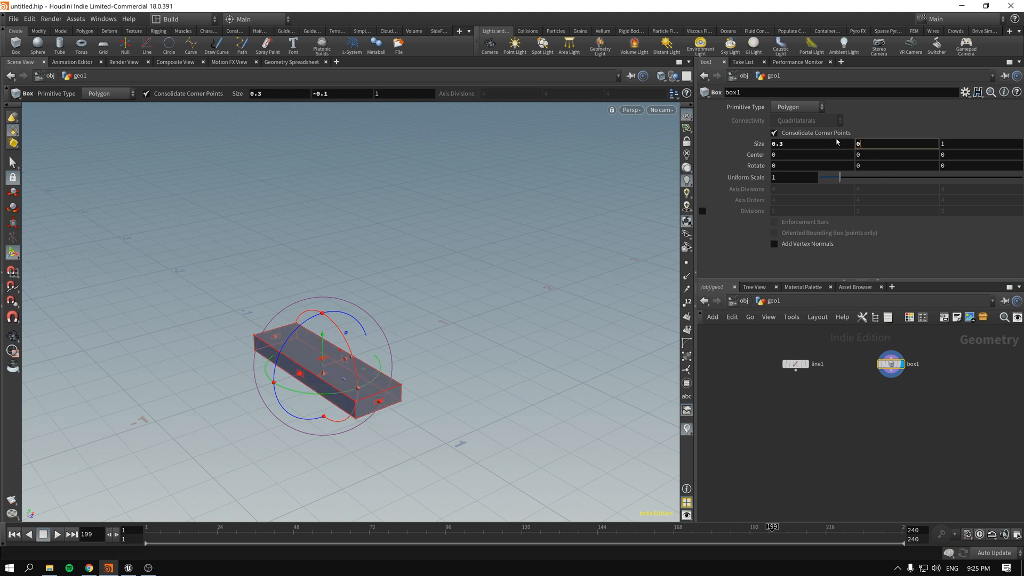
text(.1)
key(Return)
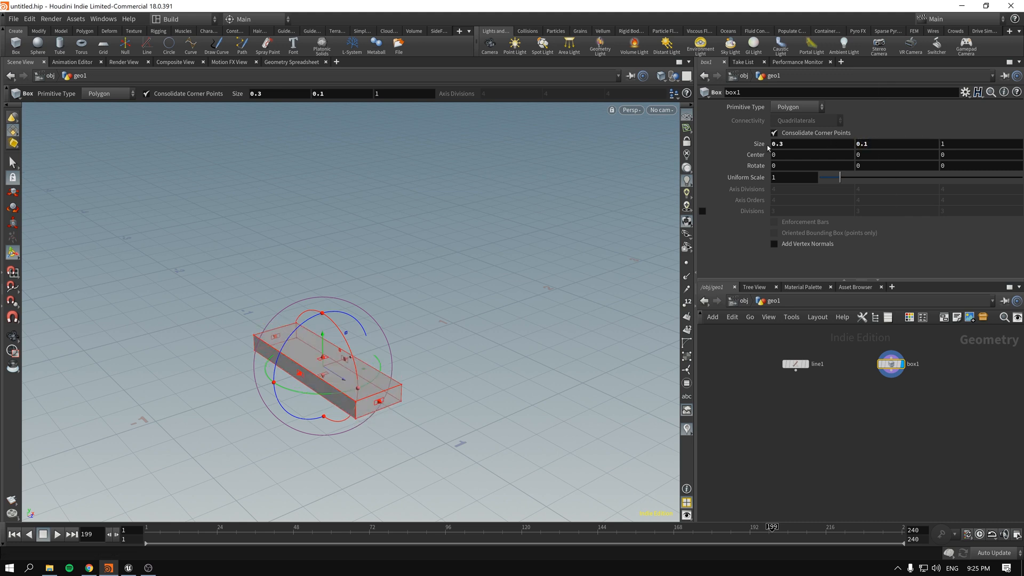
click(793, 144)
text(2)
key(Return)
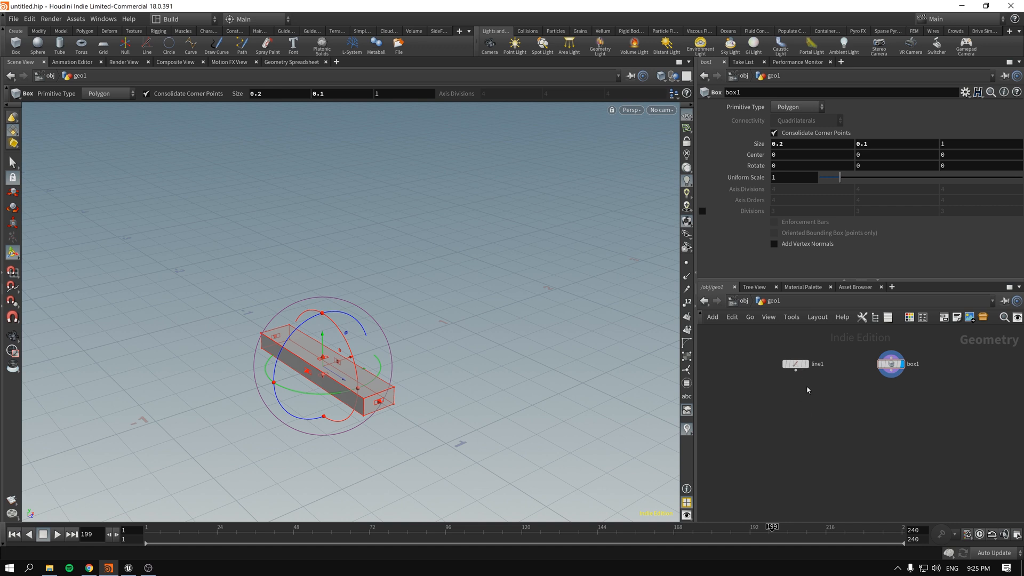
- Add a Copy to Points node below the line and box nodes
key(Tab)
text(ctp)
key(Return)
click(813, 409)
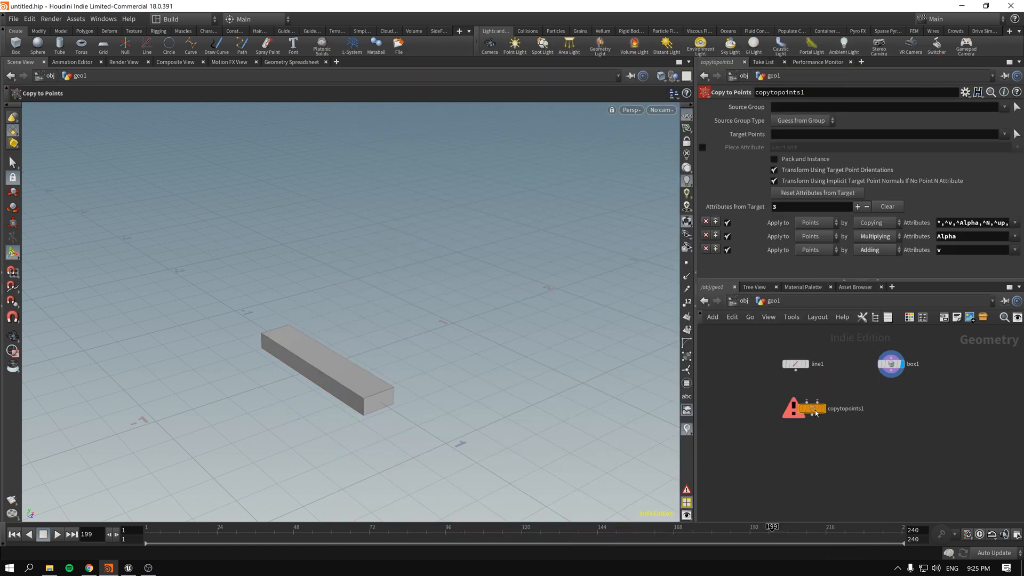
drag(815, 411, 839, 424)
scroll(817, 395, up, 1)
- Connect the box as the geometry to copy and the line as the target points of Copy to Points
drag(791, 365, 830, 414)
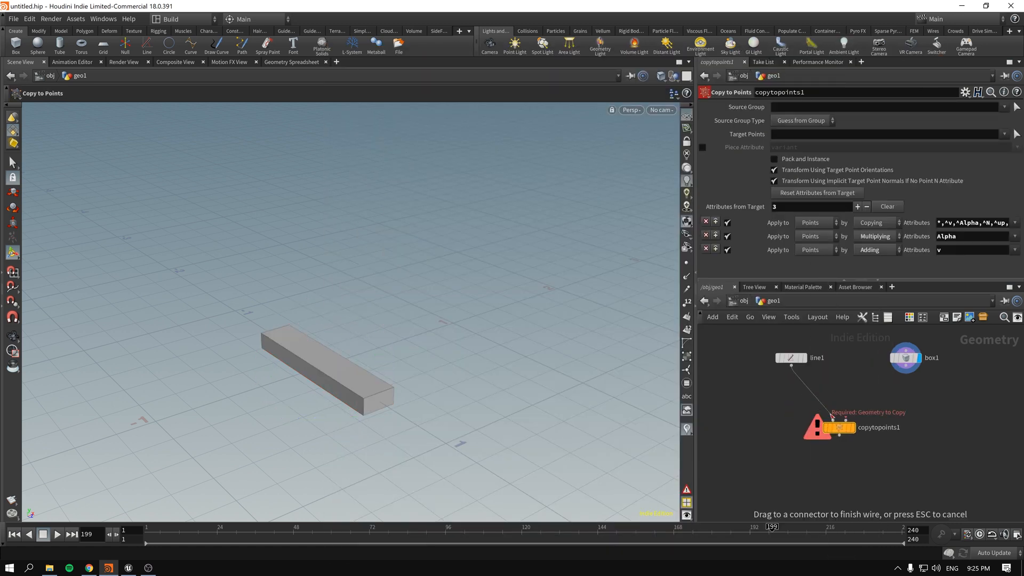
click(833, 420)
click(905, 372)
click(845, 420)
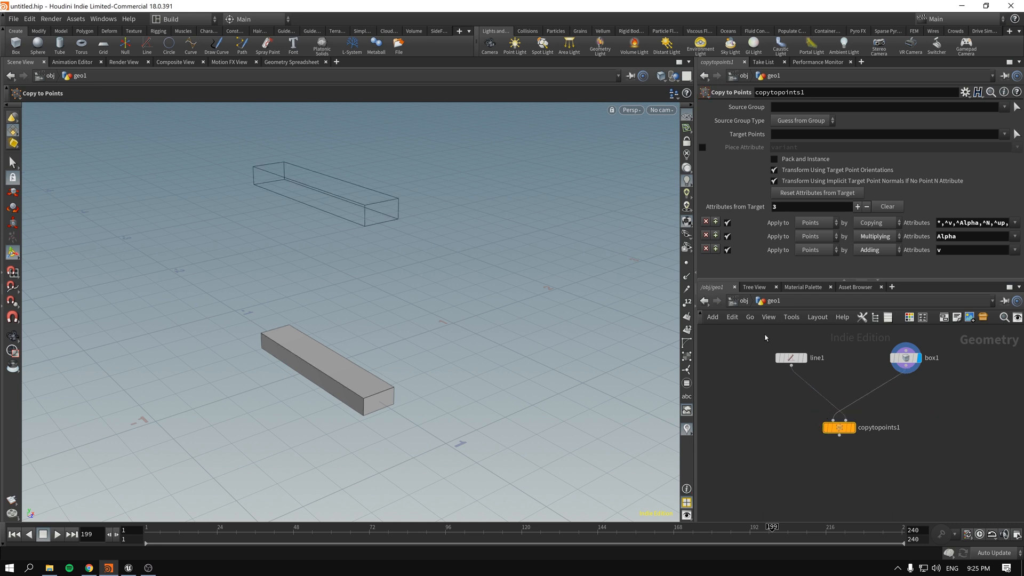
- Display the Copy to Points result and move that node further below its input nodes
click(788, 357)
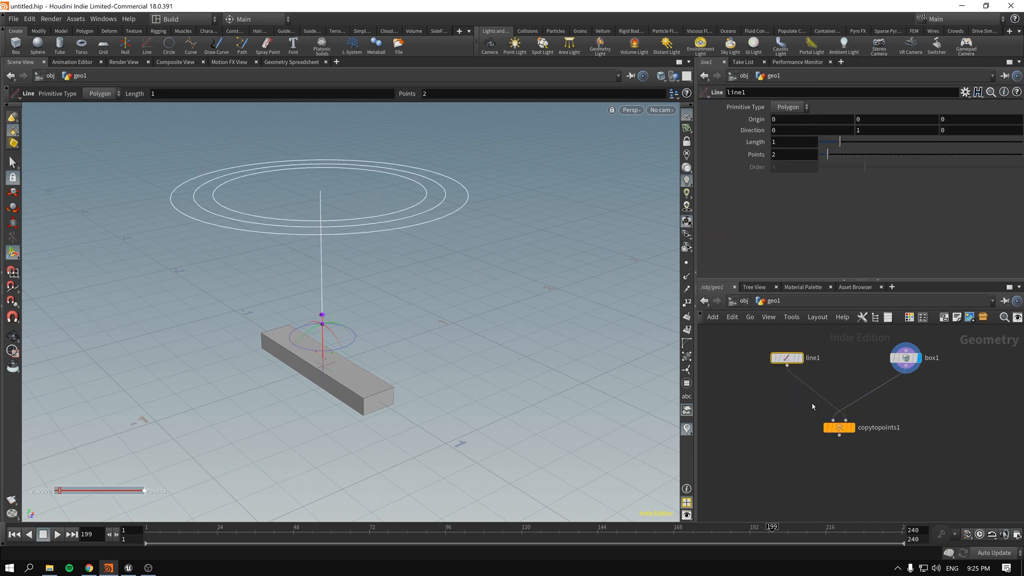
click(854, 428)
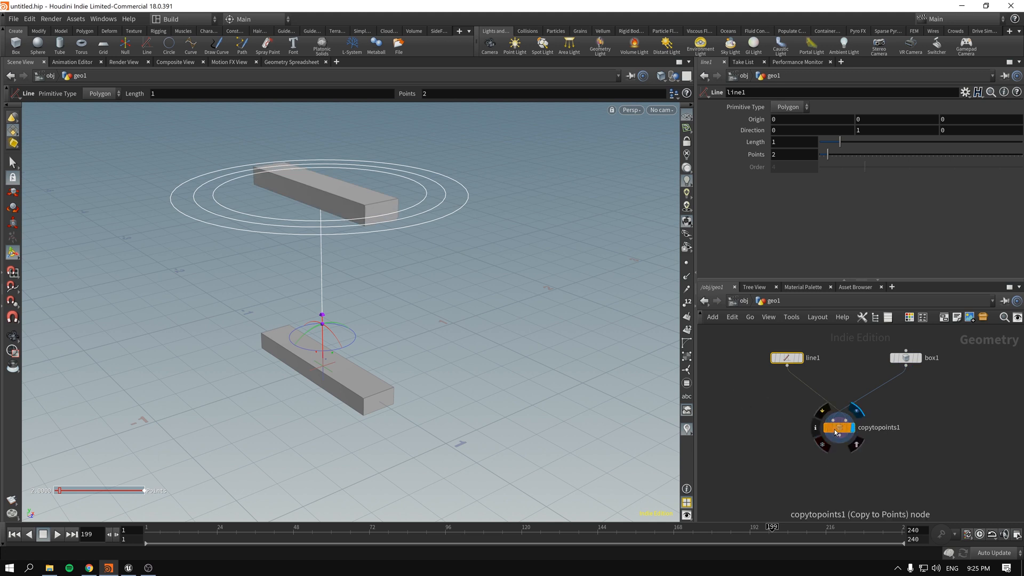
drag(839, 427, 849, 456)
click(789, 362)
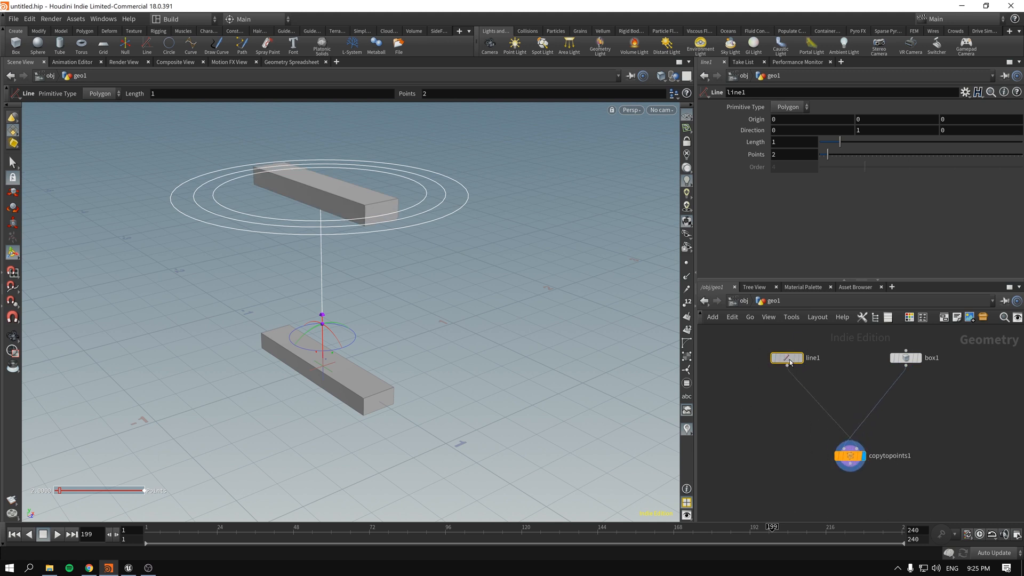
- Add a Curve node near the line and display it alone in the viewport
click(753, 390)
key(Tab)
text(cur)
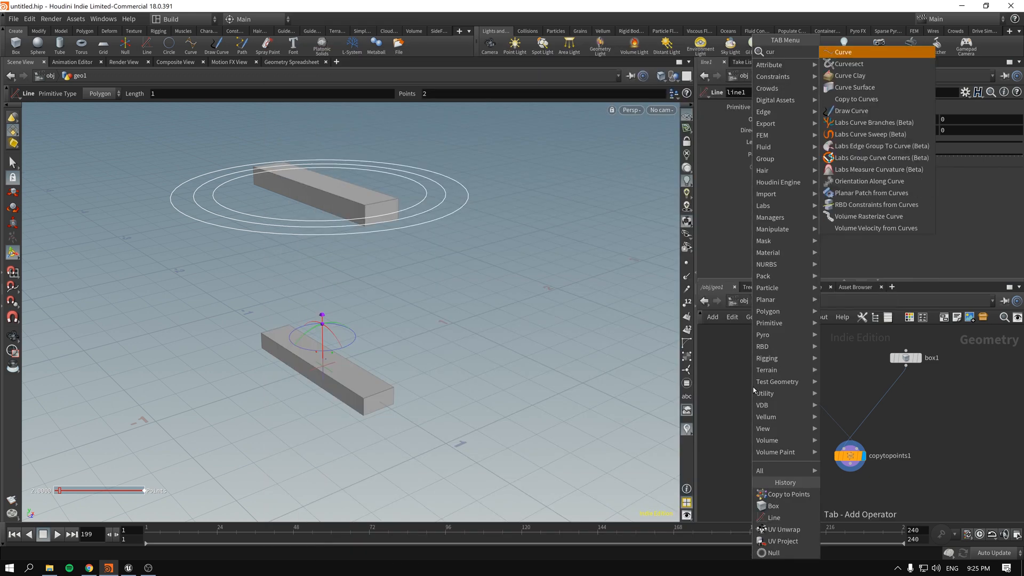
key(Return)
click(761, 400)
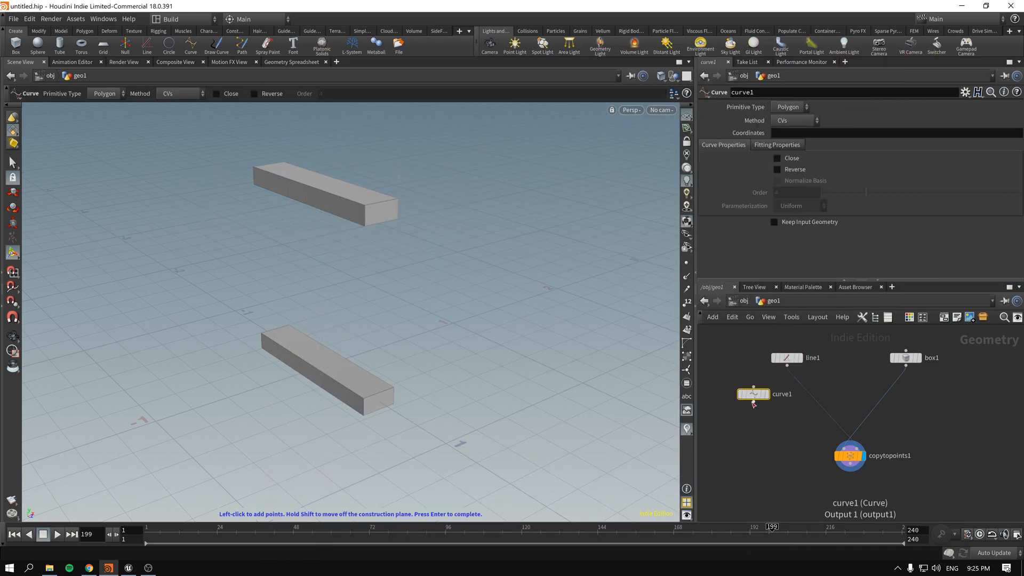
click(772, 401)
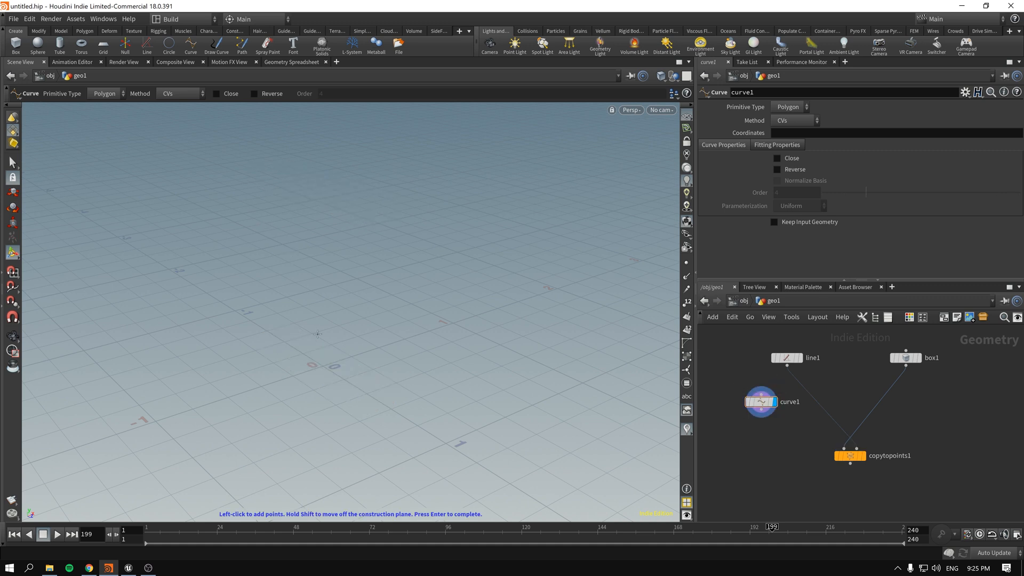
key(Escape)
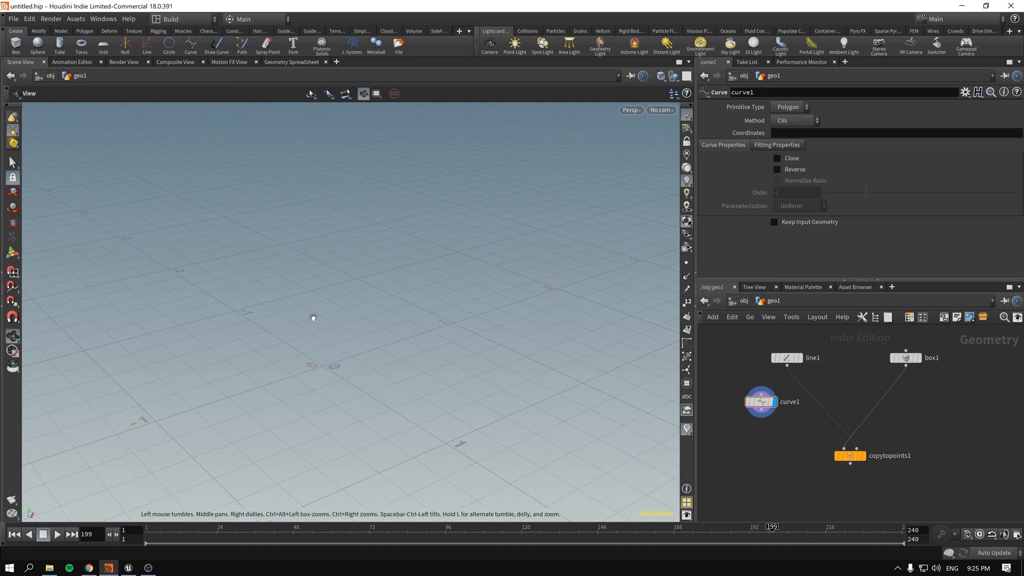
- Draw a straight two-point curve in the front view from the origin to about X 2, Y 0.8, and return to perspective
key(space+3)
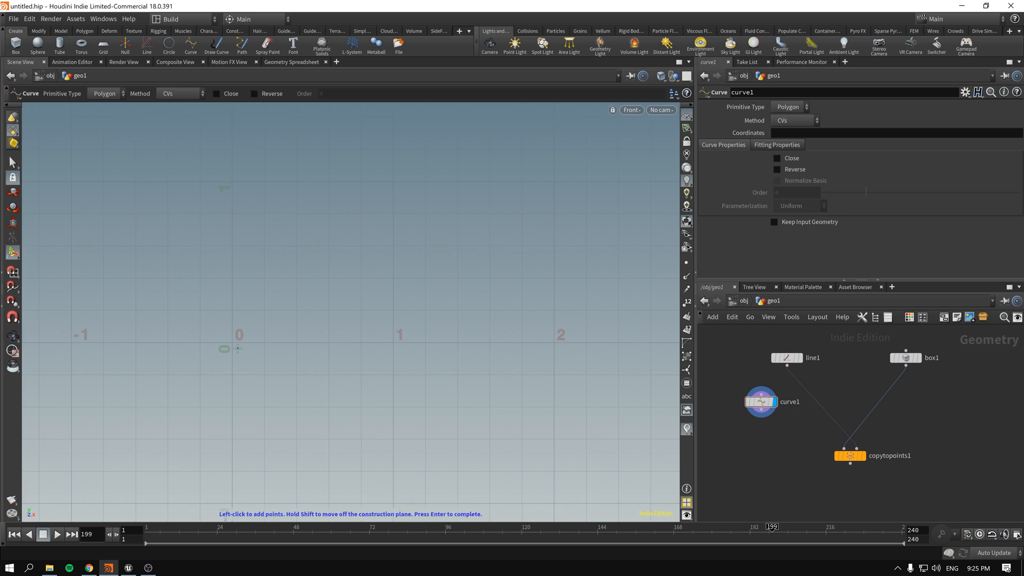
click(232, 341)
click(554, 214)
key(Return)
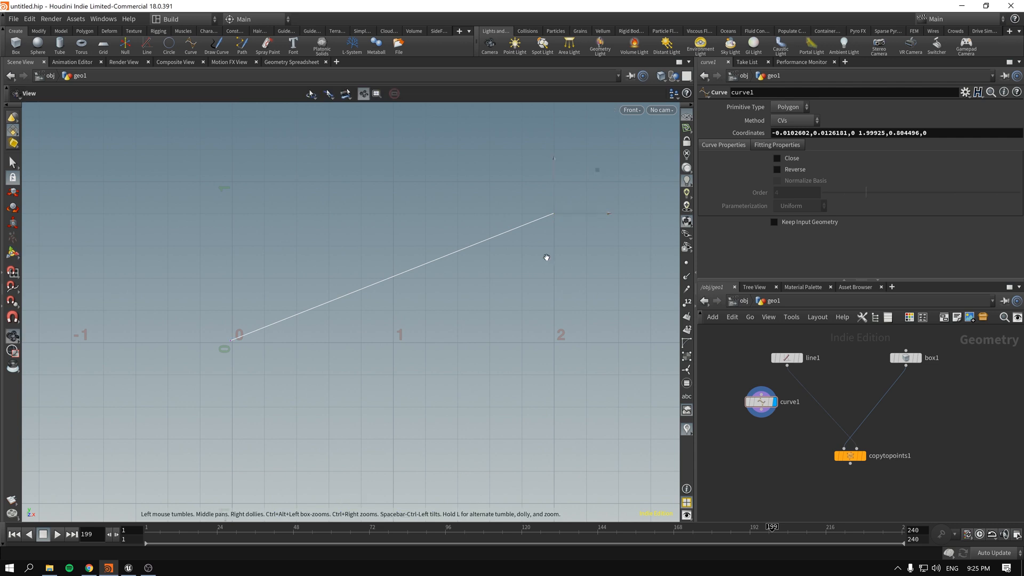
key(space+1)
alt+drag(502, 279, 499, 265)
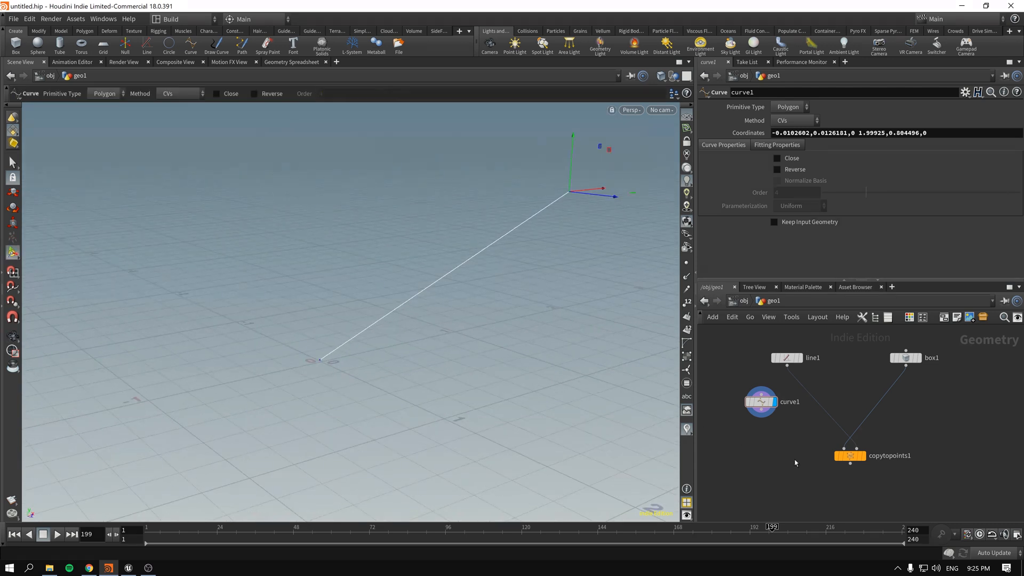
- Connect the curve as the target points of Copy to Points, display that result and delete the unused line node
drag(761, 403, 871, 448)
click(866, 440)
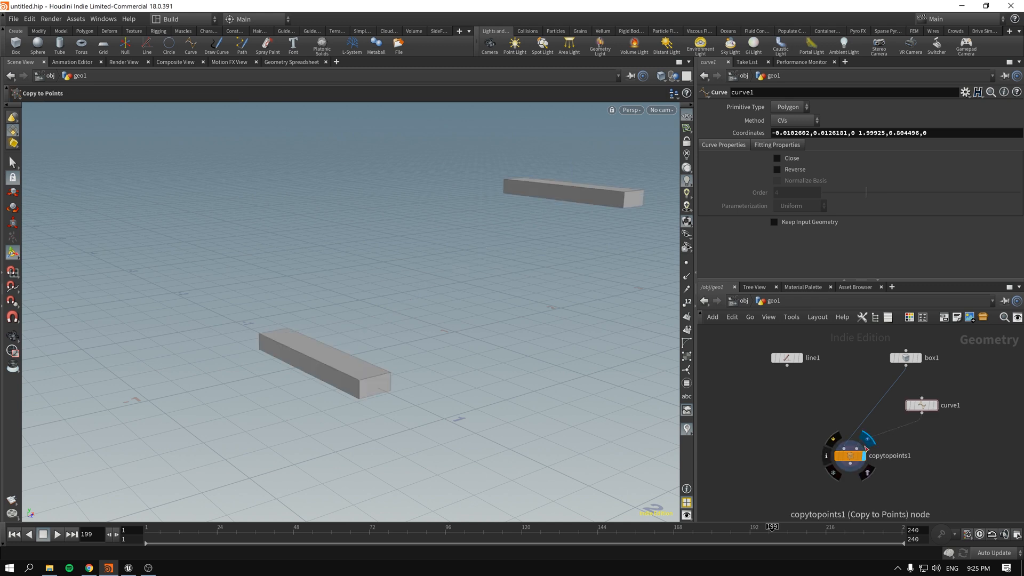
click(782, 357)
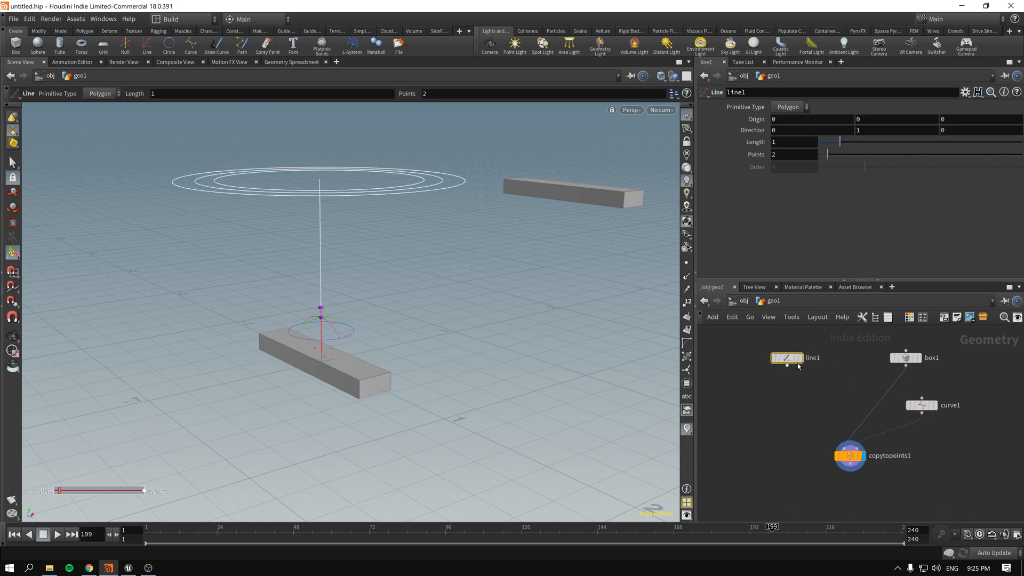
key(Delete)
- Arrange the box and curve nodes side by side above Copy to Points
drag(905, 357, 783, 393)
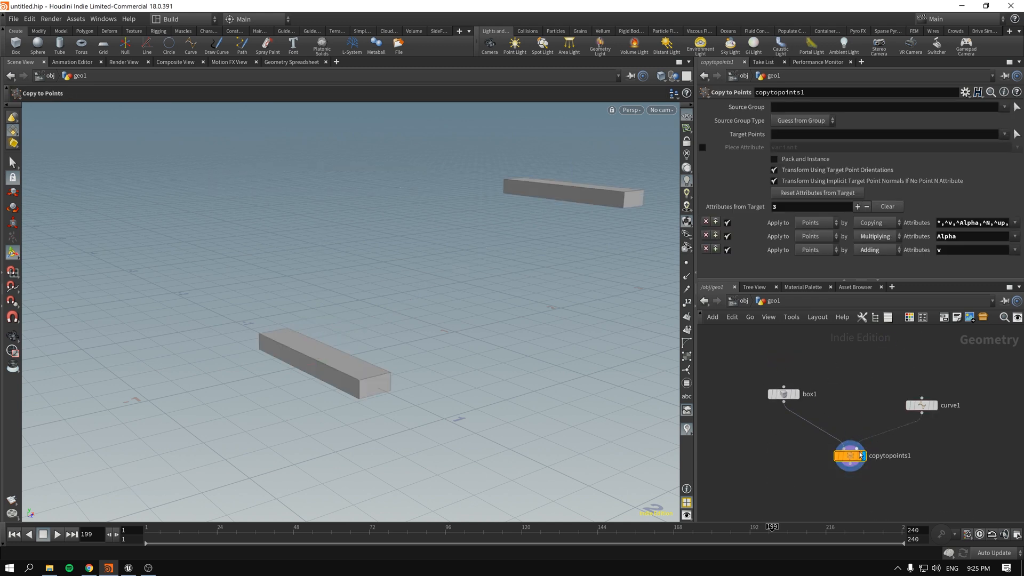
drag(921, 405, 915, 393)
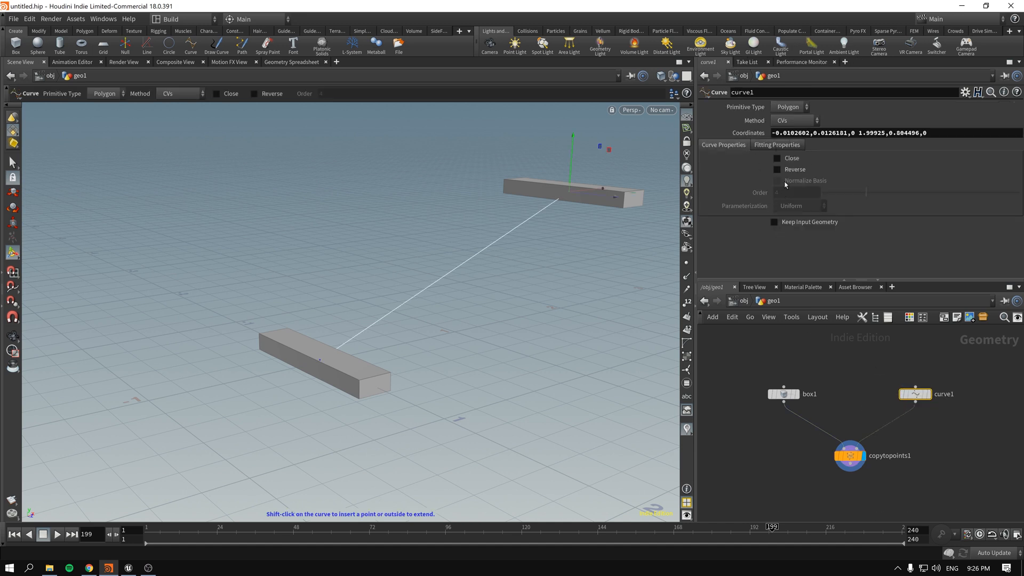
middle_drag(966, 437, 925, 425)
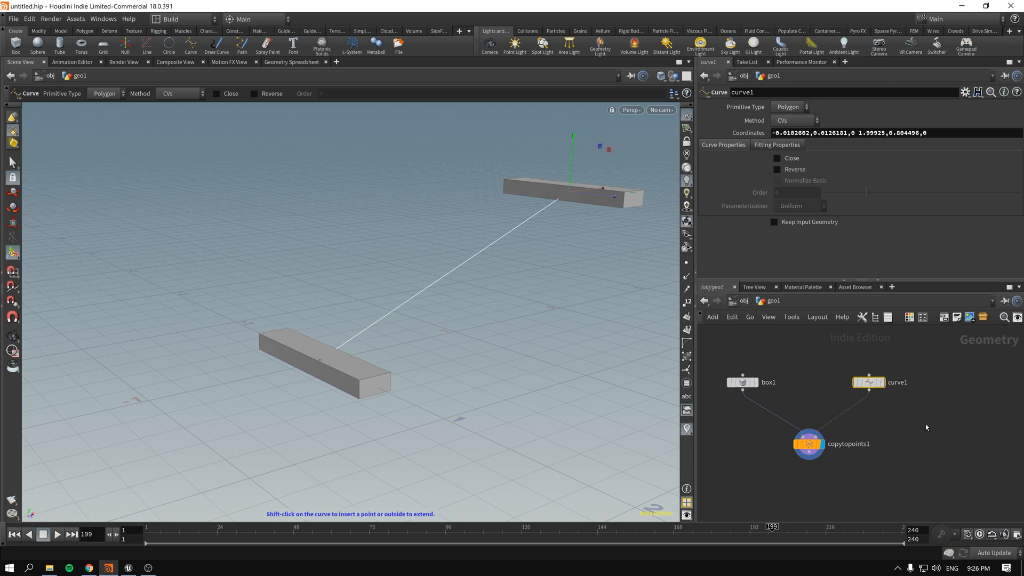
- Insert a Resample node between the curve and Copy to Points
key(Tab)
text(resa)
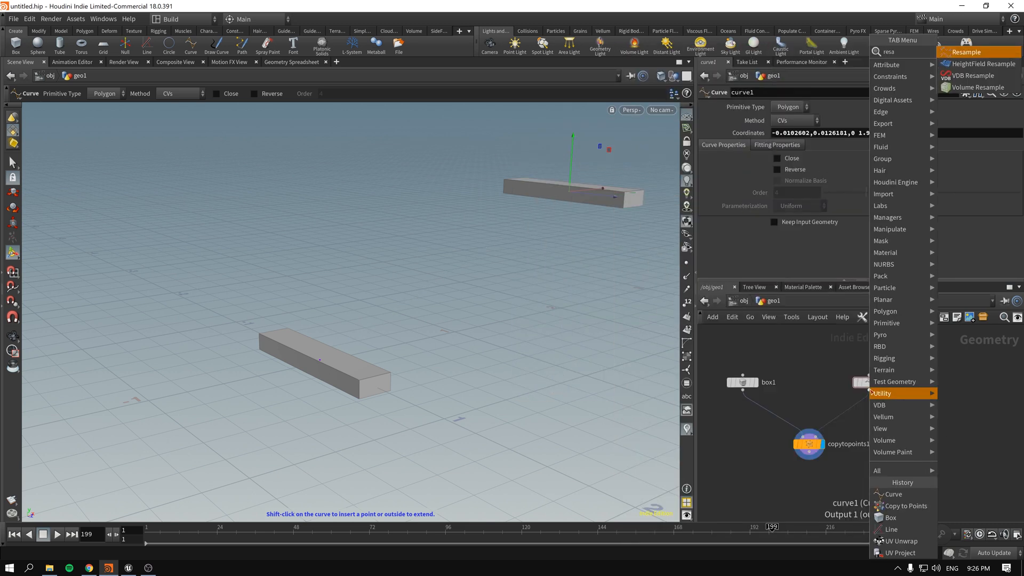
key(Return)
click(845, 410)
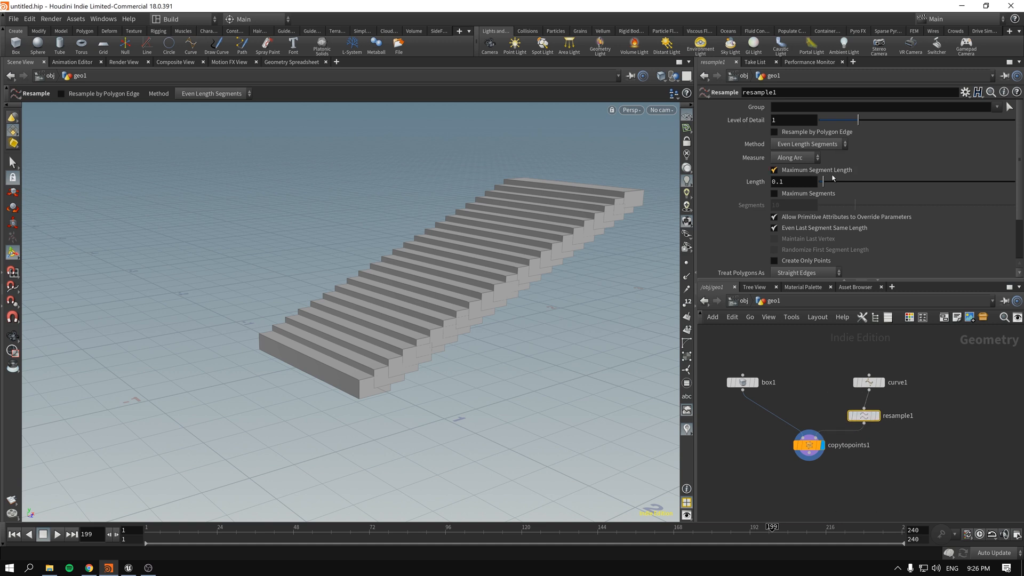
- Turn off the maximum segment length in Resample and limit the curve to a maximum of 13 segments instead
click(774, 170)
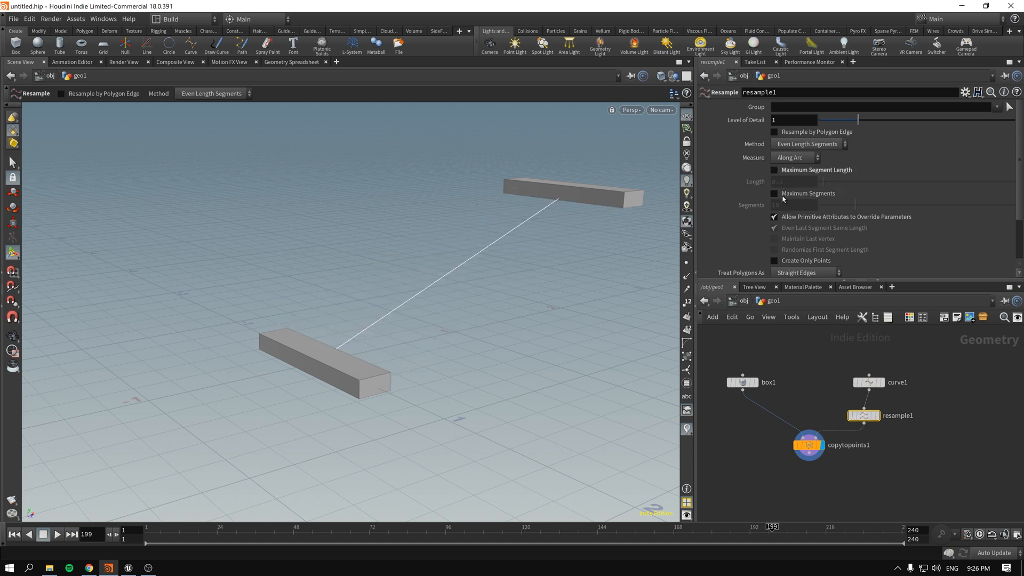
click(774, 193)
drag(855, 205, 867, 217)
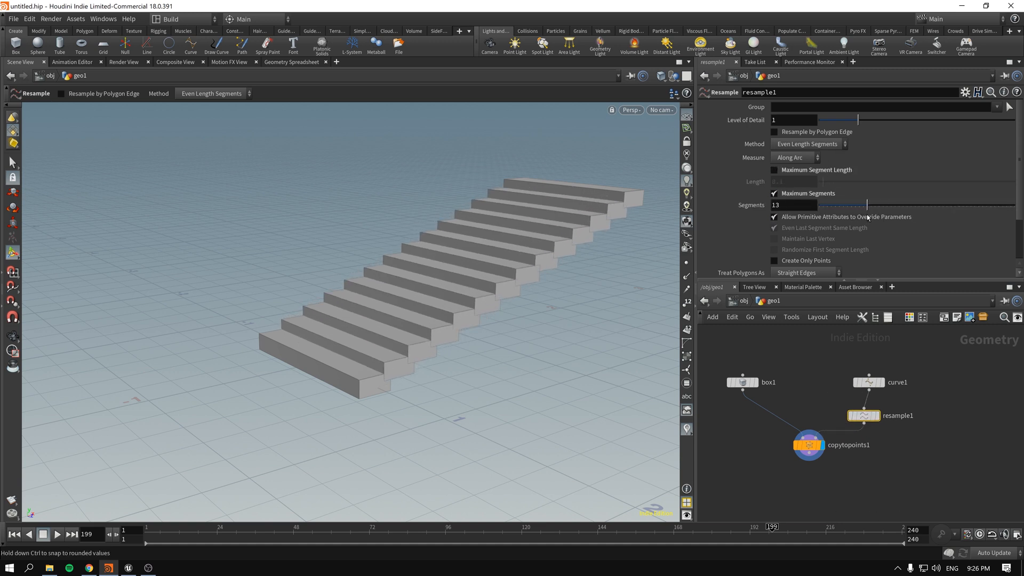
- Add a Boolean node below Copy to Points, fed by the copied steps
drag(878, 493, 788, 440)
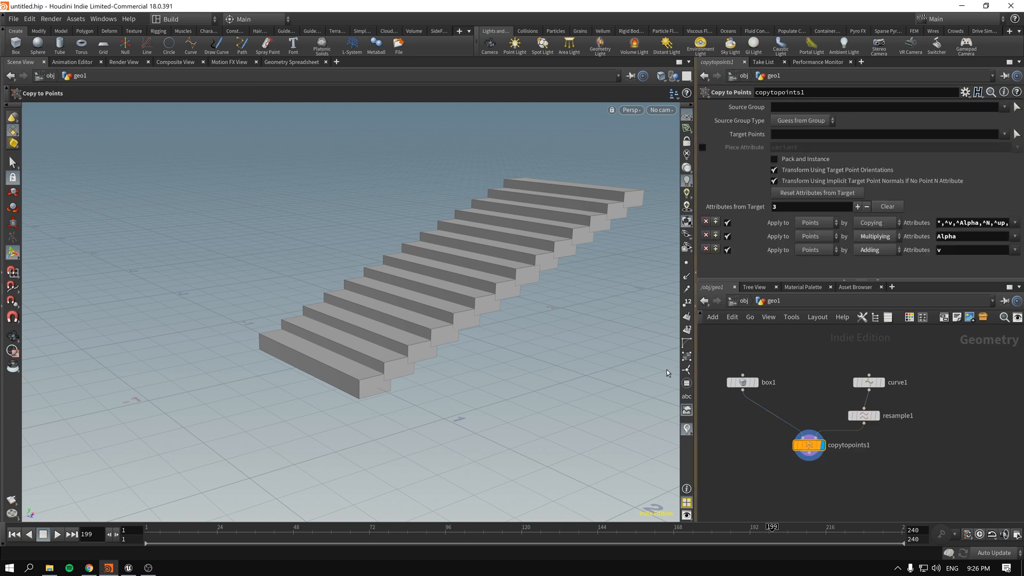
alt+drag(455, 260, 509, 321)
key(Return)
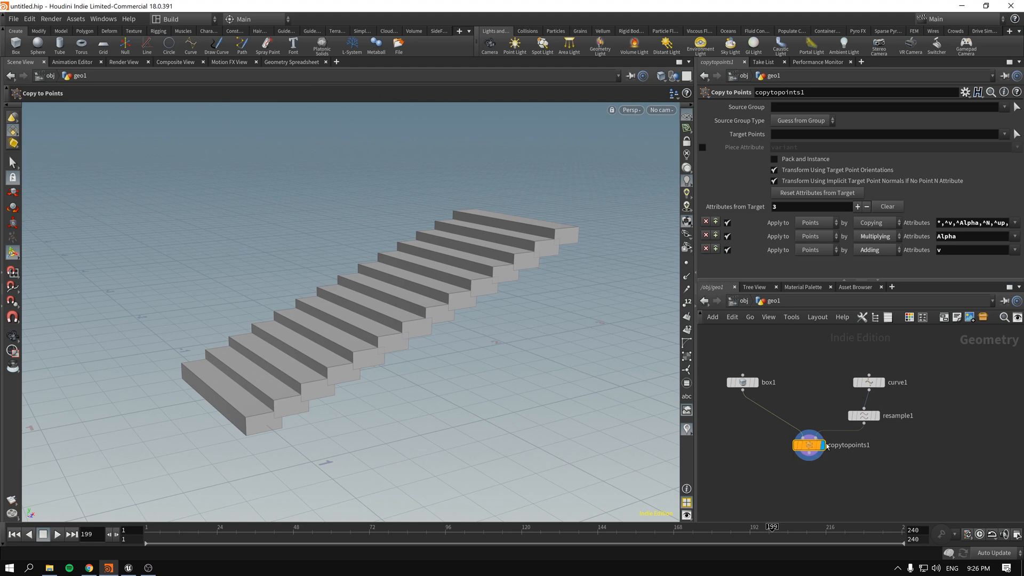
key(space)
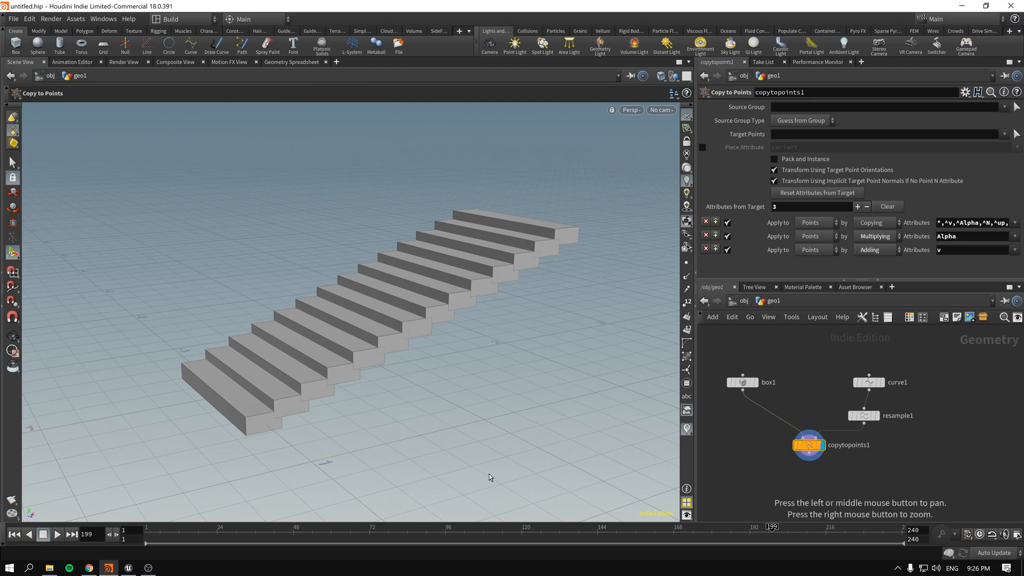
drag(335, 354, 625, 458)
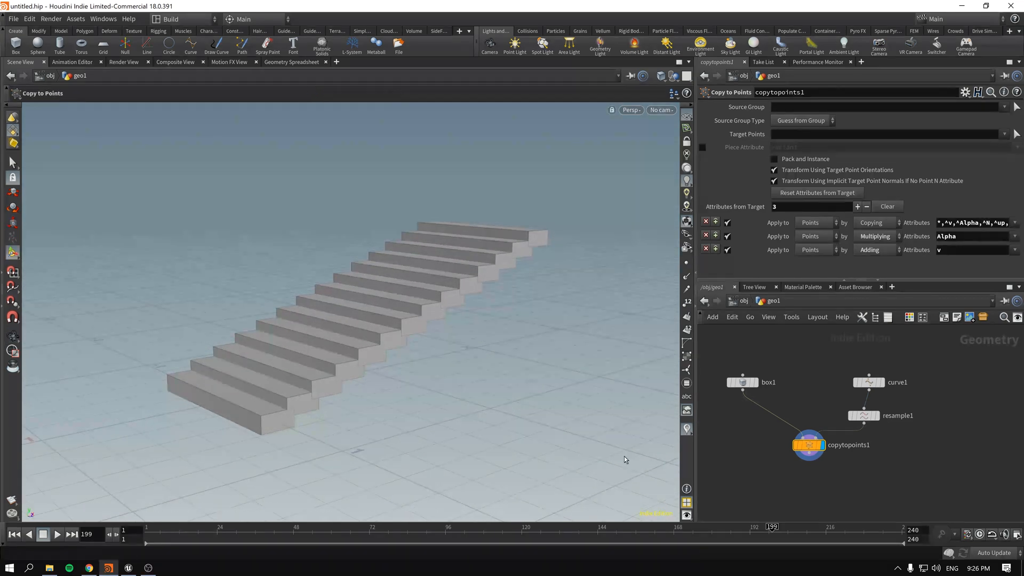
key(Tab)
text(boo)
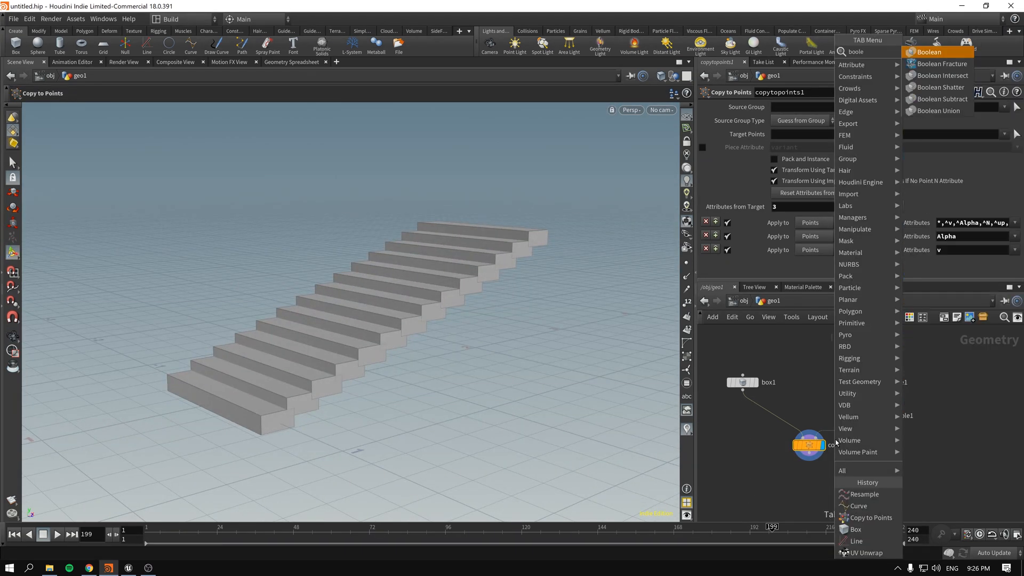
key(Return)
- Set the Boolean operation to Union and view the merged steps up close
click(791, 202)
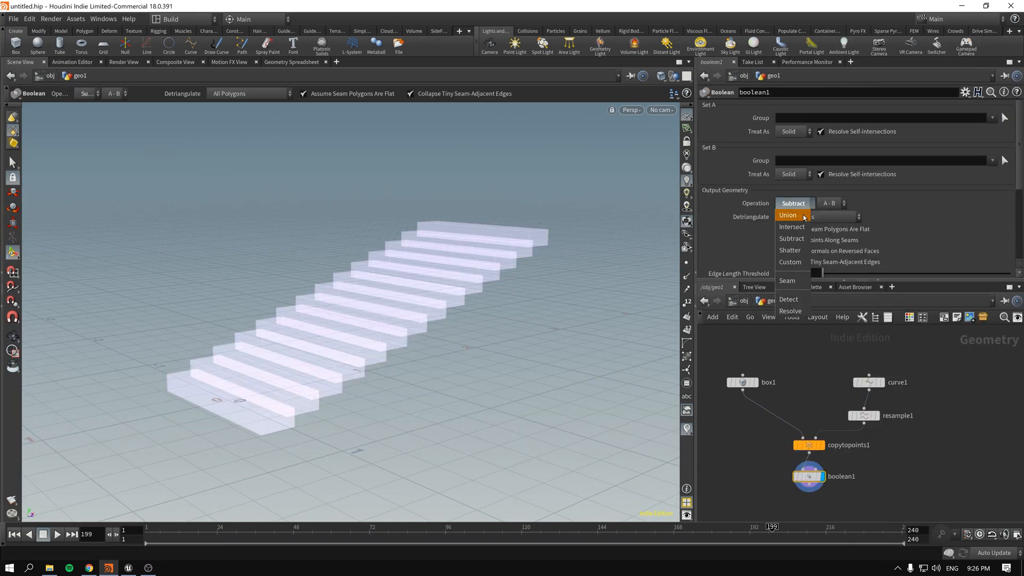
click(791, 214)
key(Escape)
drag(380, 320, 571, 430)
scroll(558, 313, up, 5)
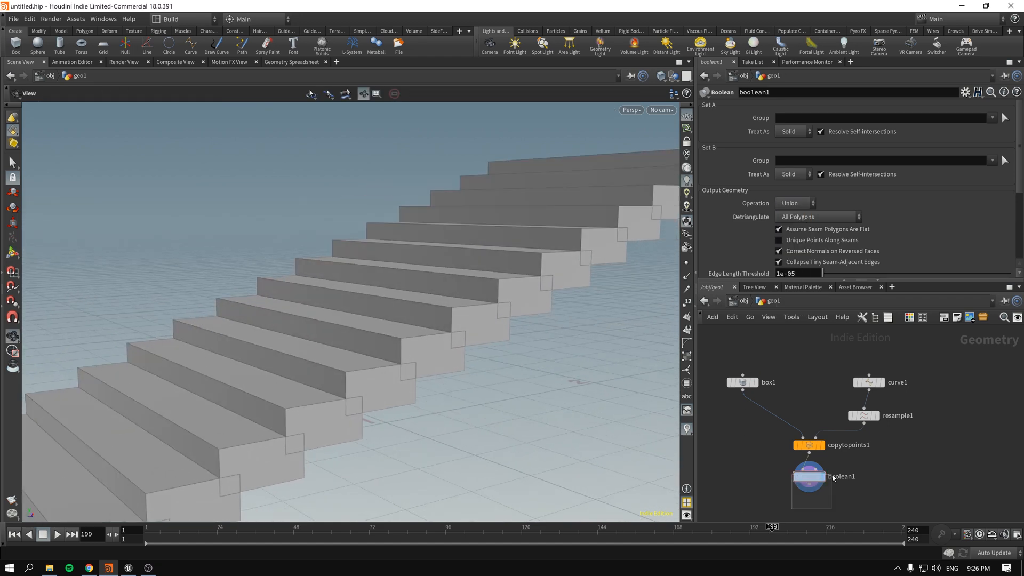
- Add a Normal node after the Boolean
key(Tab)
text(u)
key(BackSpace)
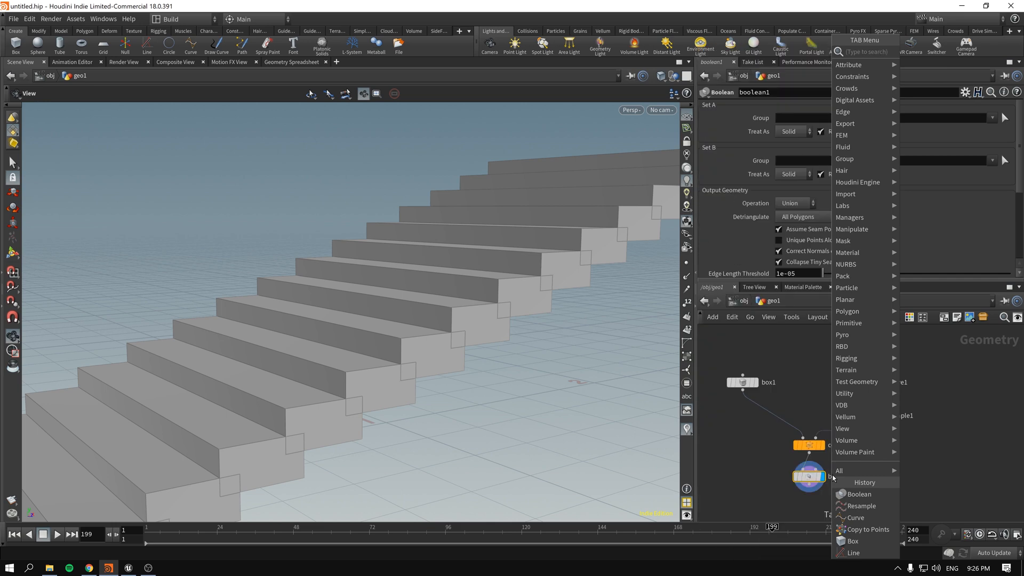
text(m)
key(BackSpace)
text(no)
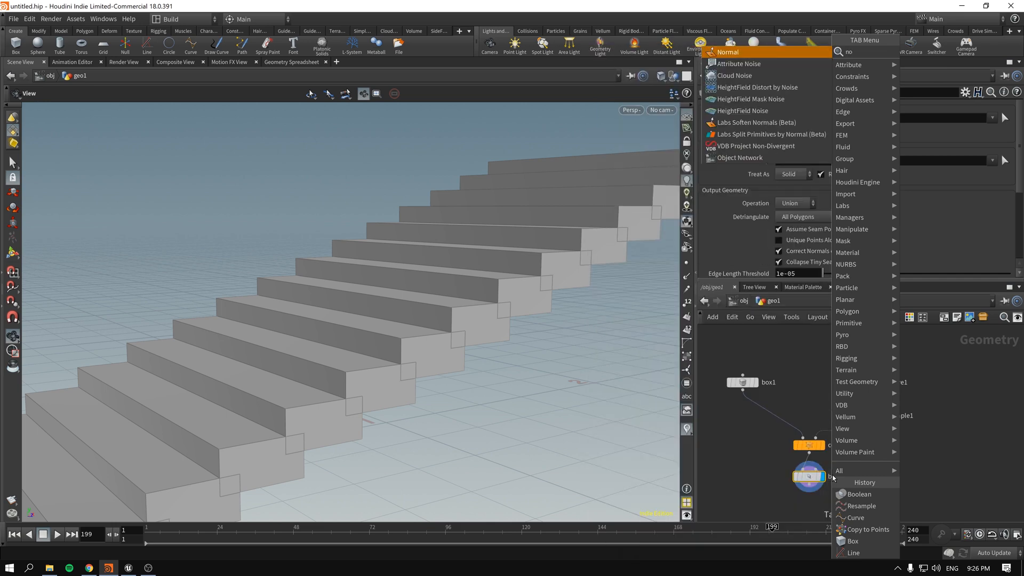
key(Return)
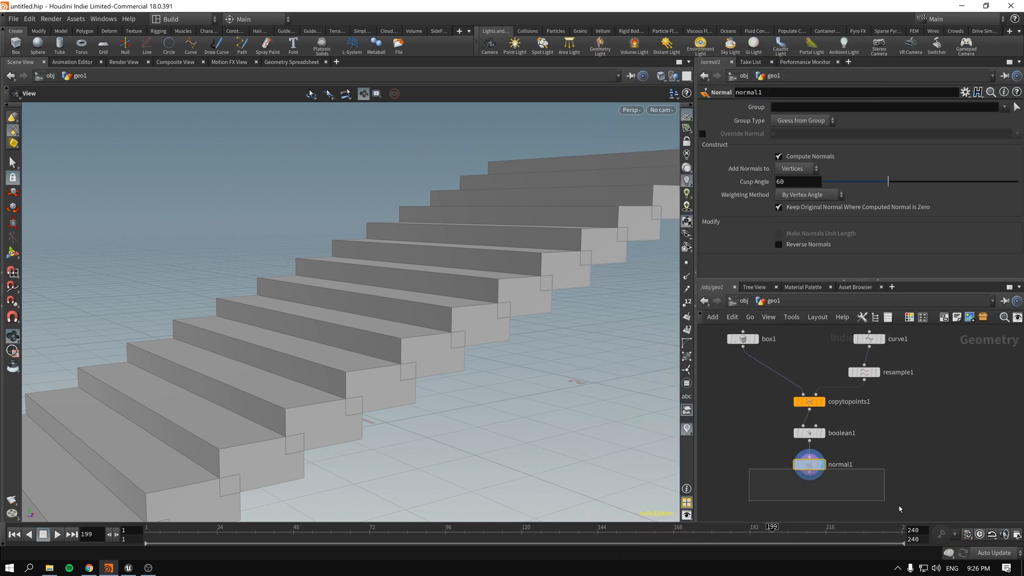
- Move the Normal node further below the Boolean to leave room for another node between them
click(900, 508)
drag(359, 359, 327, 364)
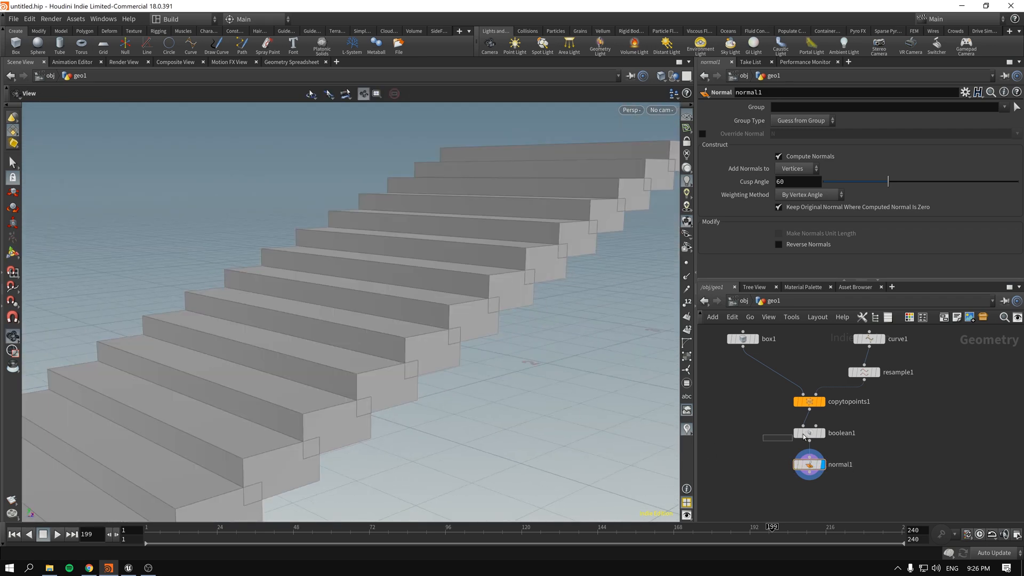
click(805, 434)
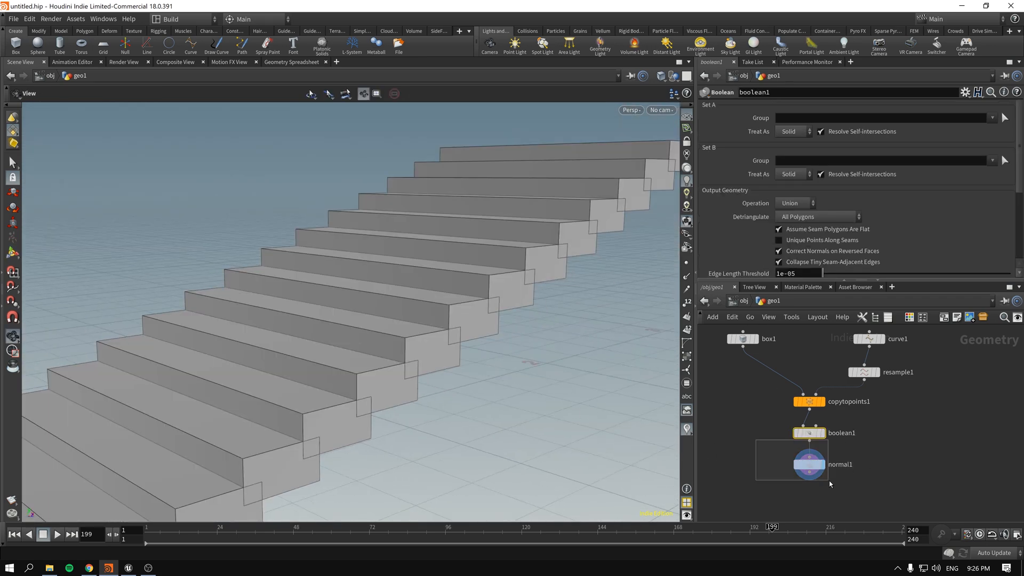
click(808, 464)
mouse_move(383, 317)
mouse_down()
mouse_move(405, 312)
mouse_move(385, 321)
mouse_up()
drag(810, 466, 810, 491)
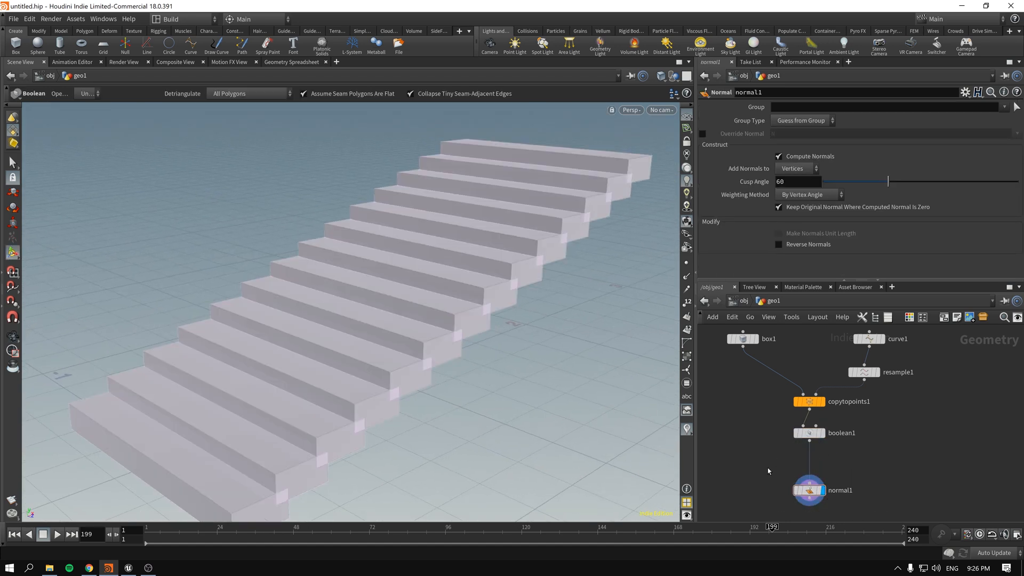
middle_drag(773, 461, 785, 408)
drag(761, 419, 840, 456)
drag(818, 437, 819, 447)
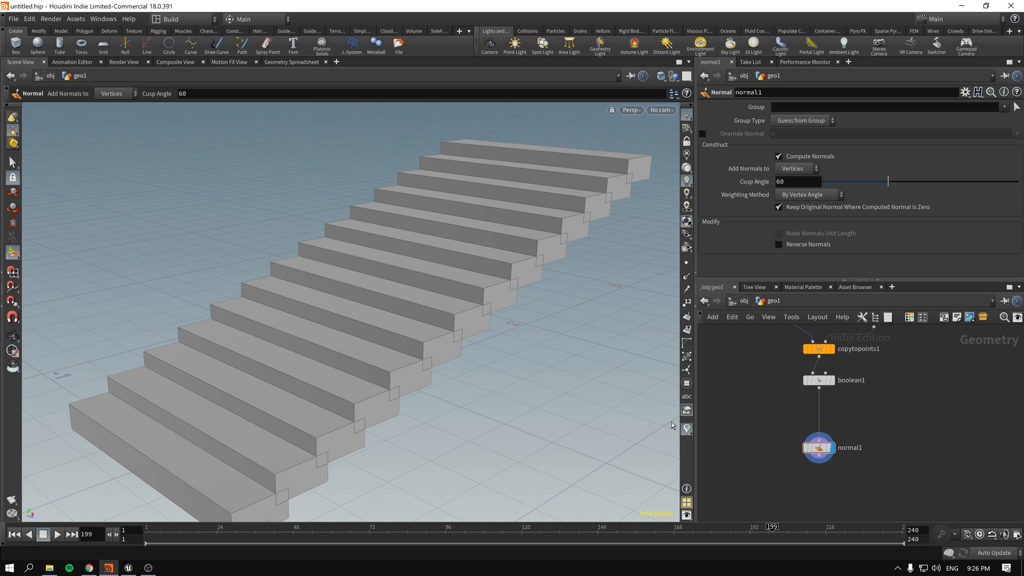
key(Tab)
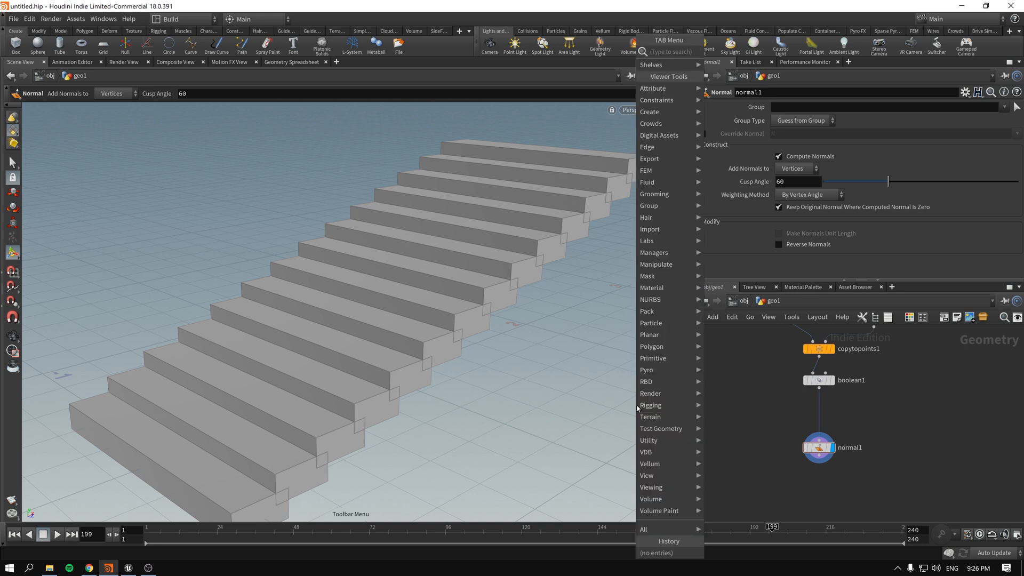
text(bevel)
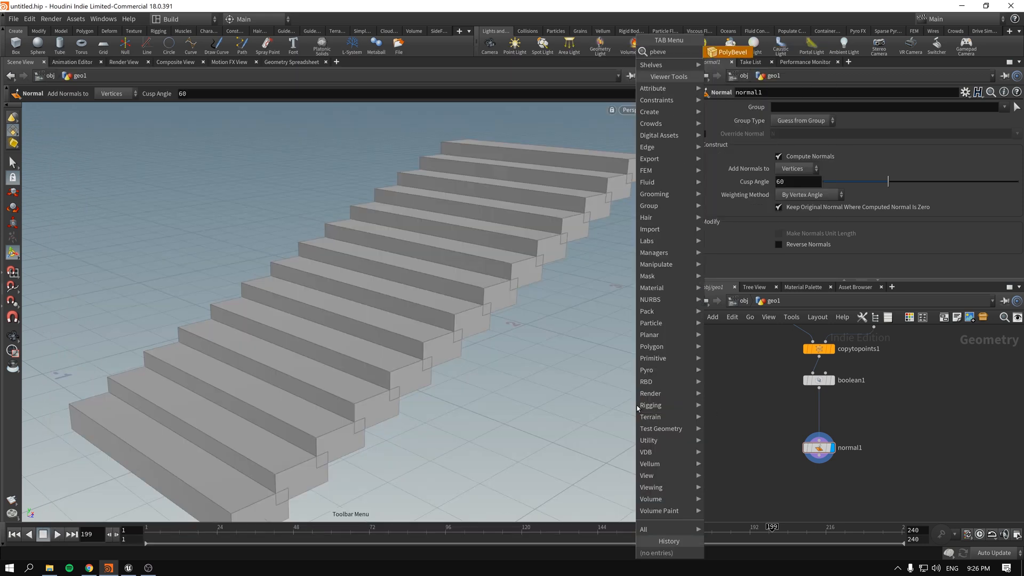
key(Return)
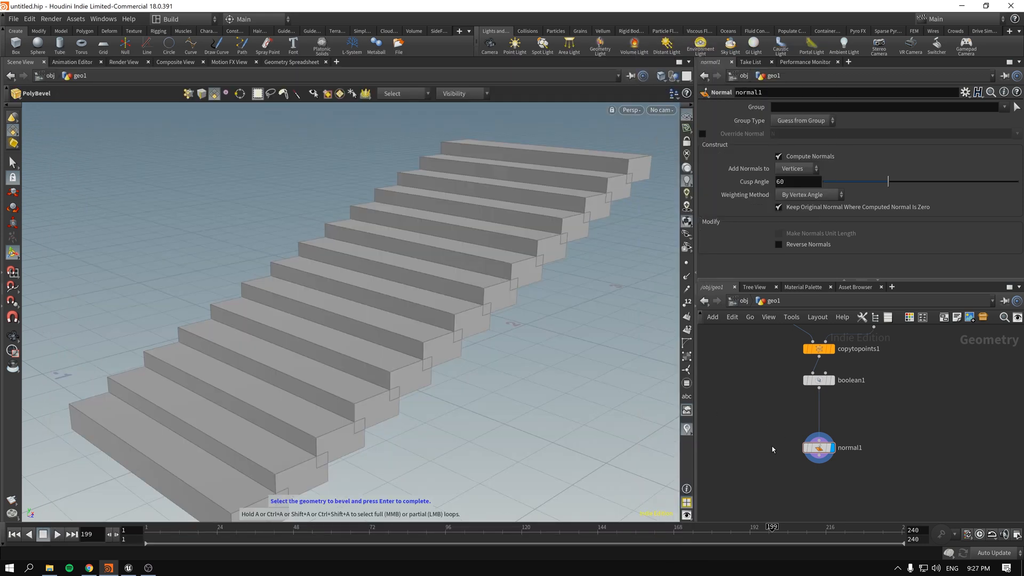
- Insert a PolyBevel node between the Boolean and Normal nodes, with 3 divisions and a distance of 0.006
key(Tab)
click(789, 443)
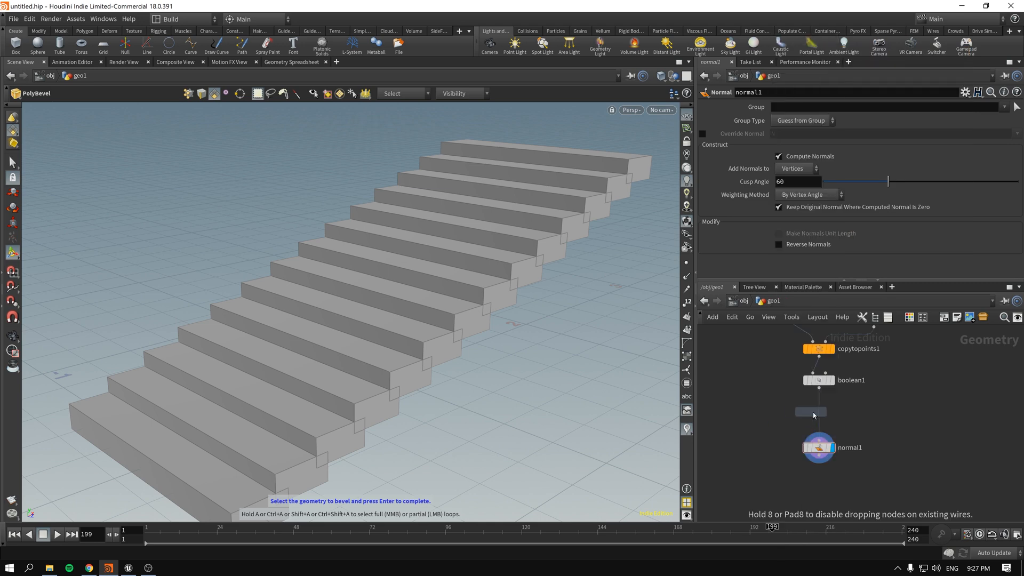
click(814, 417)
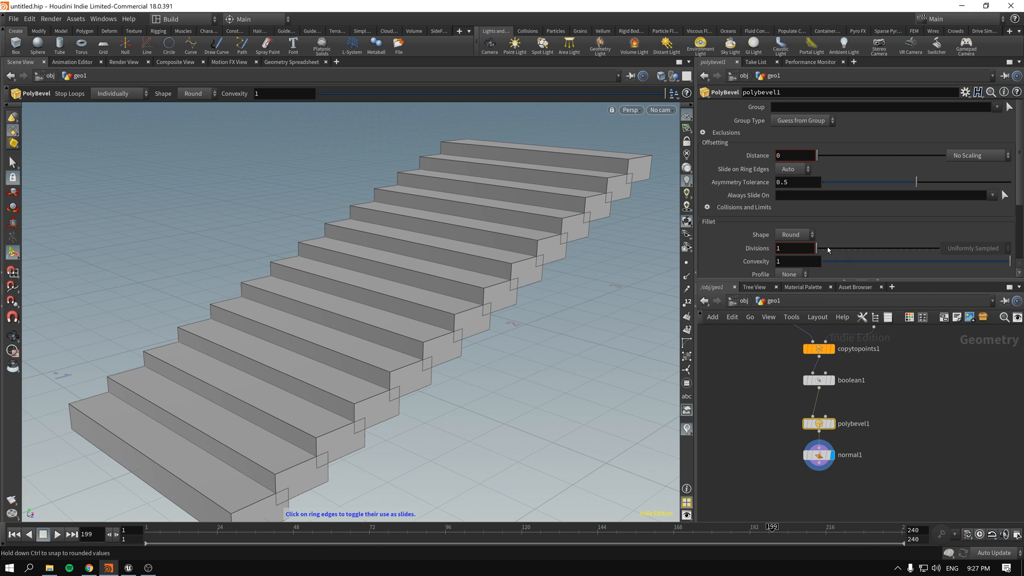
drag(825, 248, 829, 248)
drag(821, 158, 818, 158)
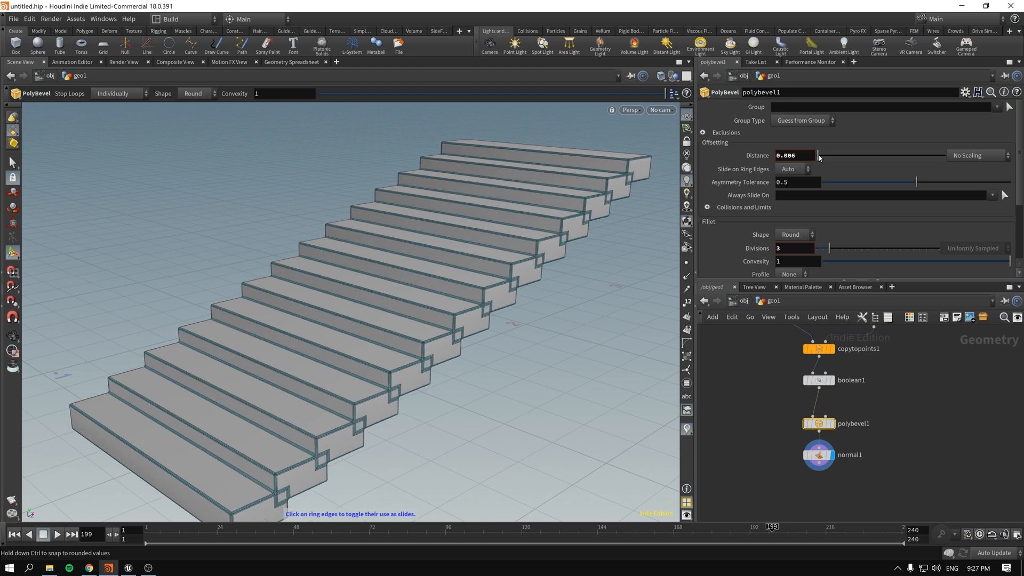
- Make PolyBevel ignore flat edges, with a maximum normal angle of 8.4
click(704, 133)
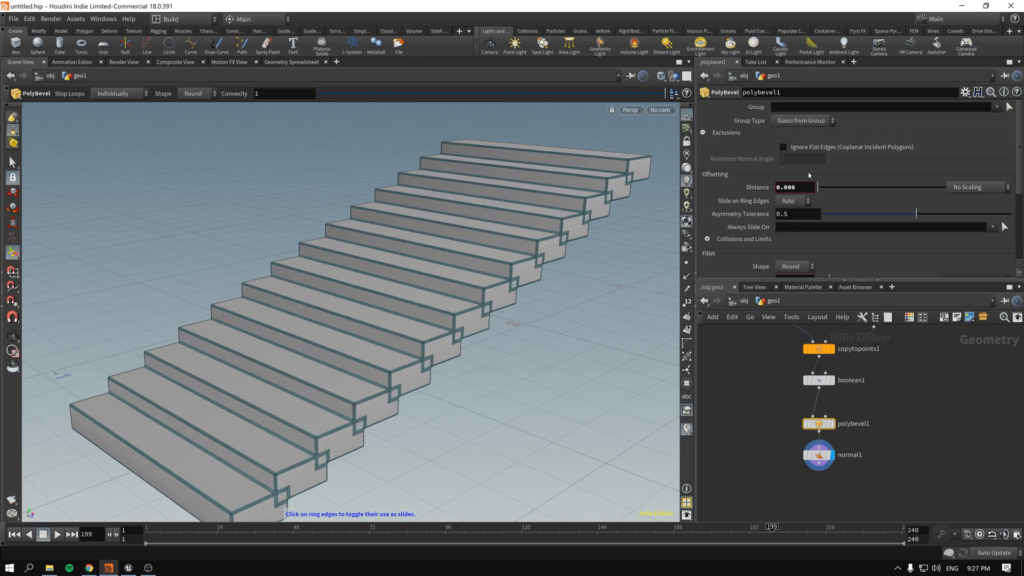
click(783, 147)
mouse_move(832, 159)
mouse_down()
mouse_move(849, 161)
mouse_move(835, 161)
mouse_up()
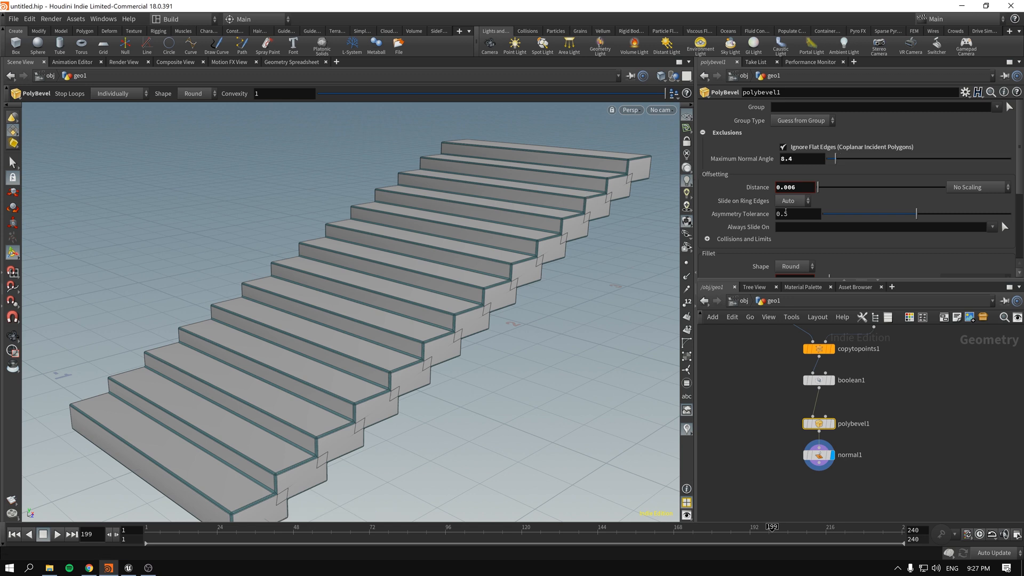
scroll(762, 205, down, 1)
scroll(762, 205, up, 1)
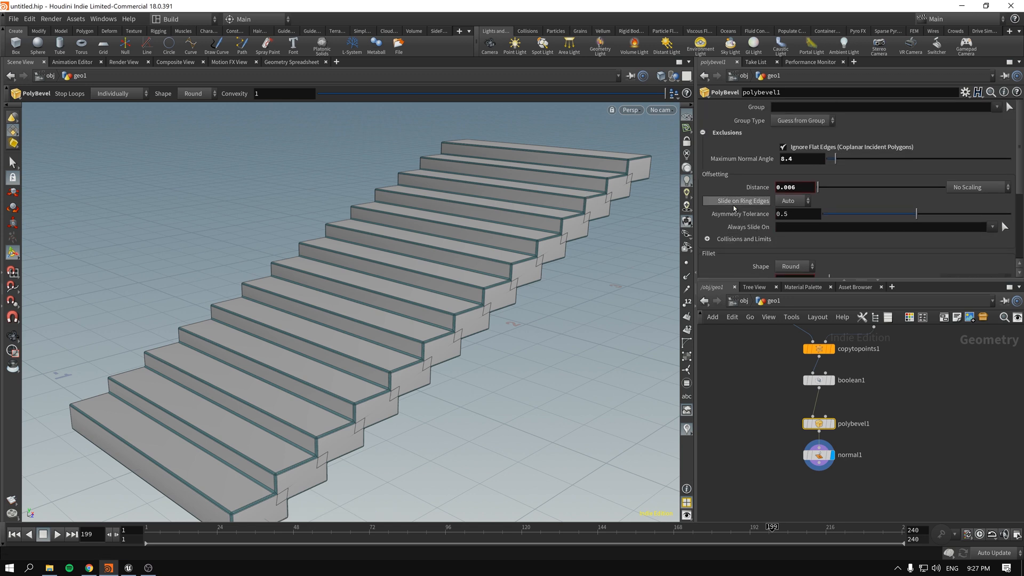
- Set PolyBevel's collision limits to stop loops simultaneously and increase the bevel distance to 0.008
click(718, 238)
scroll(725, 224, down, 1)
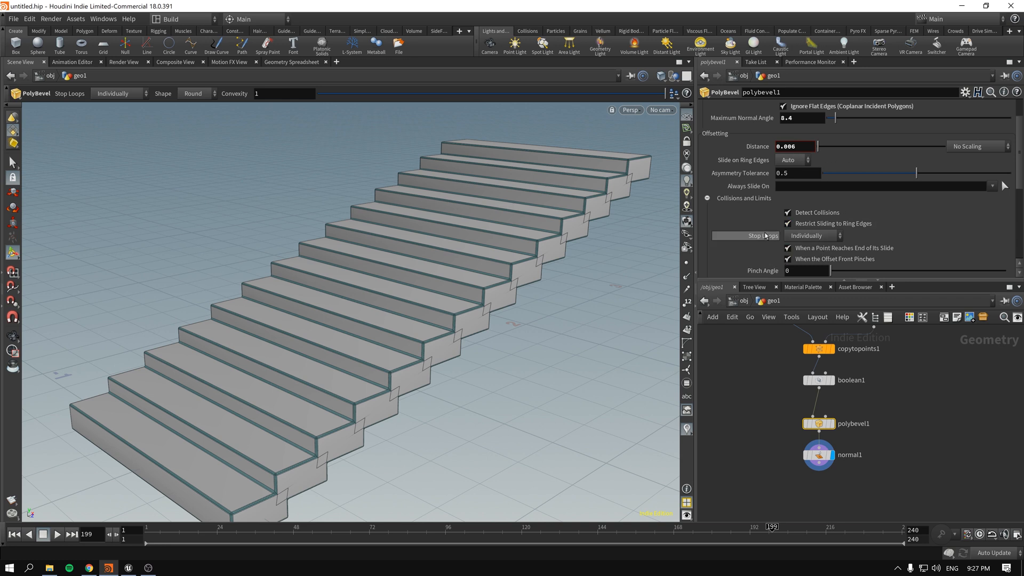
scroll(778, 233, down, 1)
click(819, 221)
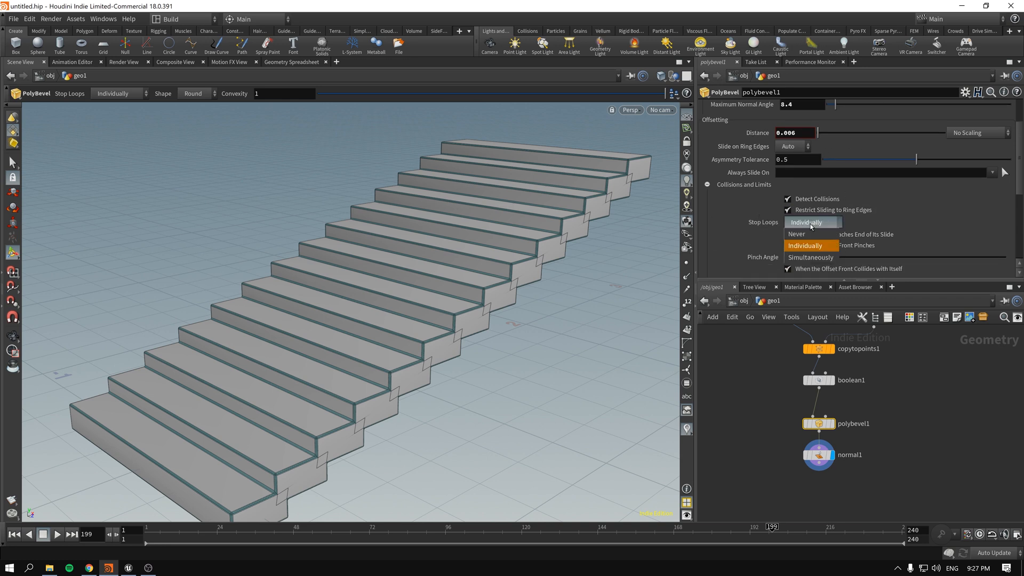
click(805, 258)
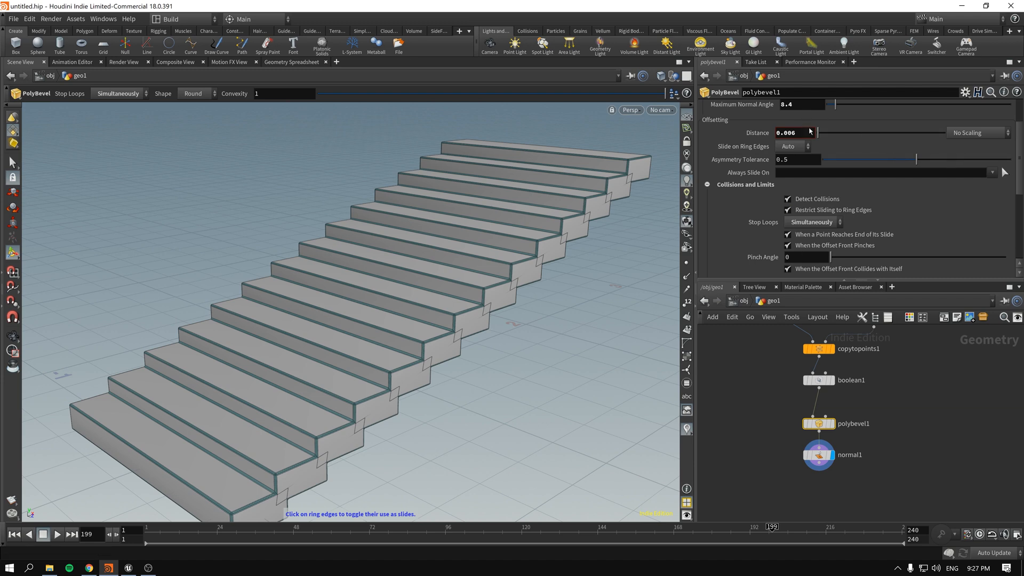
mouse_move(818, 134)
mouse_down()
mouse_move(860, 134)
mouse_move(820, 136)
mouse_up()
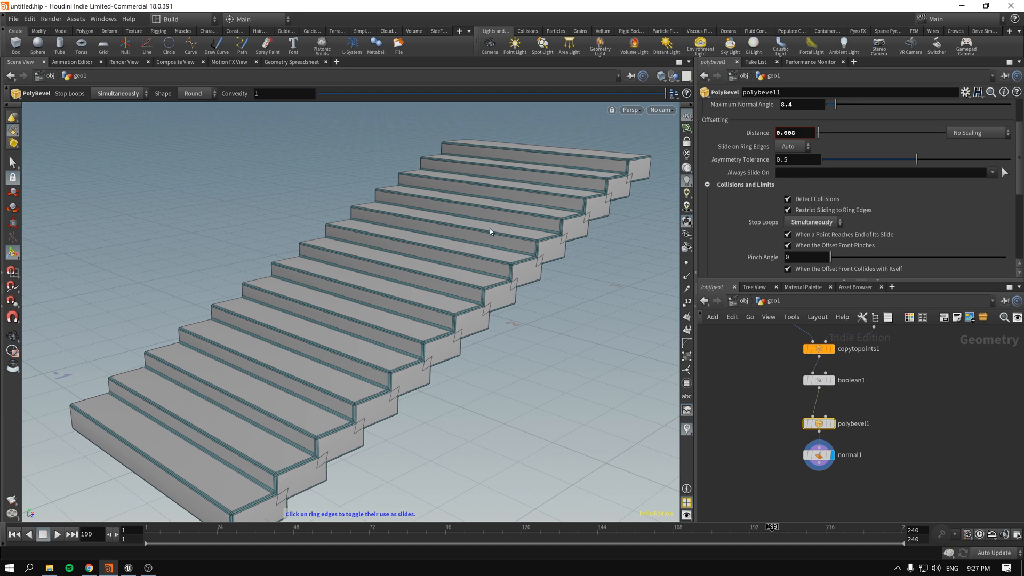
- Set the PolyBevel fillet to 5 divisions
alt+drag(490, 228, 452, 243)
alt+right_drag(452, 243, 490, 237)
alt+drag(490, 238, 451, 263)
scroll(745, 216, down, 5)
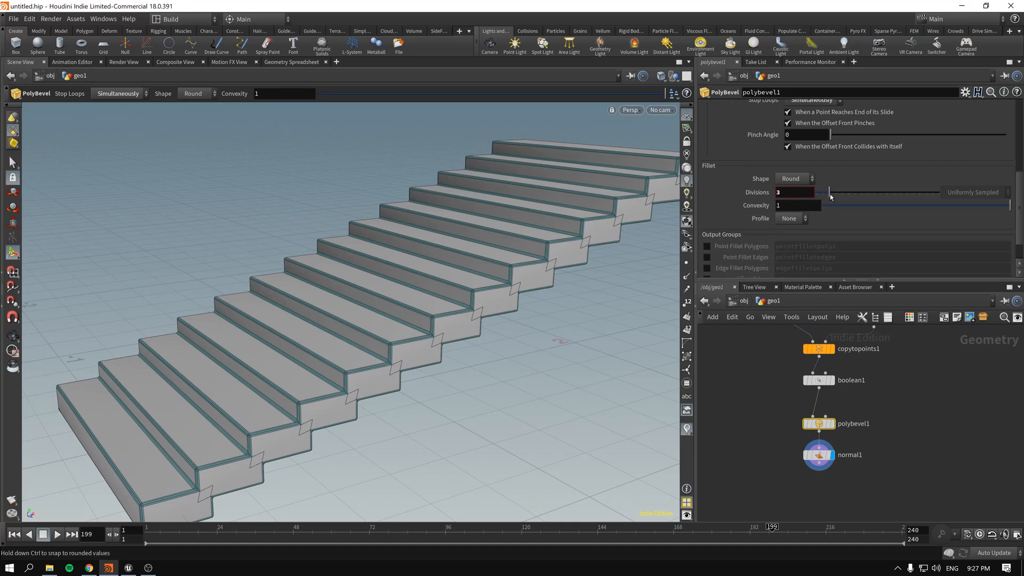
drag(829, 193, 844, 198)
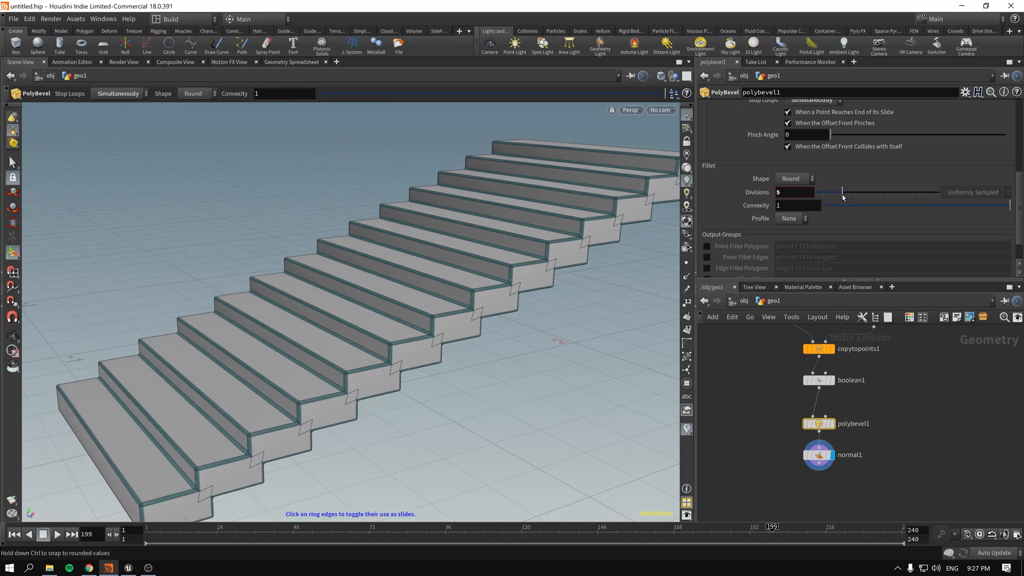
alt+drag(502, 262, 444, 290)
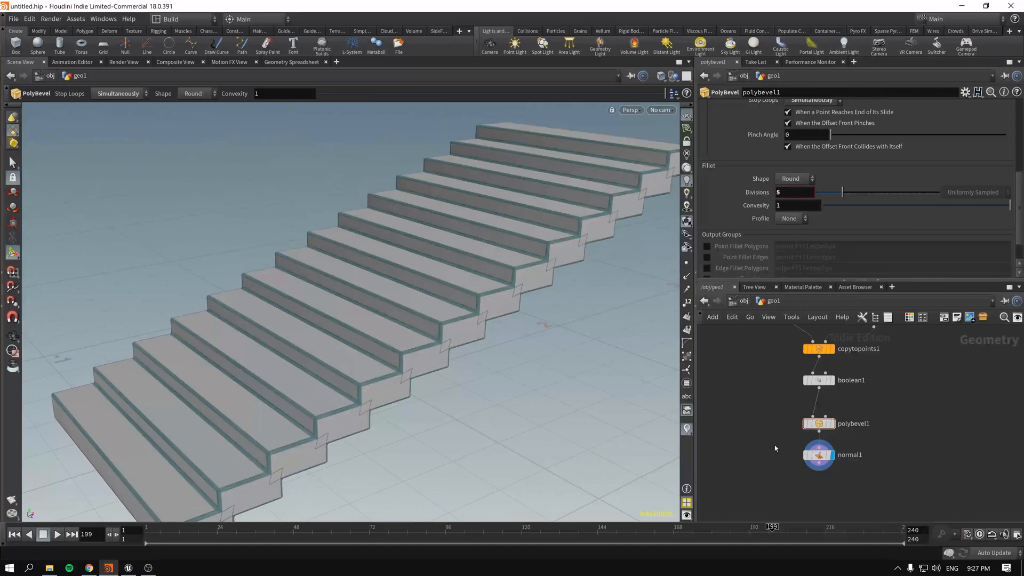
- Move the curve's upper end point to about X 2.22, Y 0.67, and try adjusting the Resample node's segment count
click(819, 454)
drag(354, 302, 407, 290)
middle_drag(730, 411, 723, 500)
drag(808, 349, 890, 399)
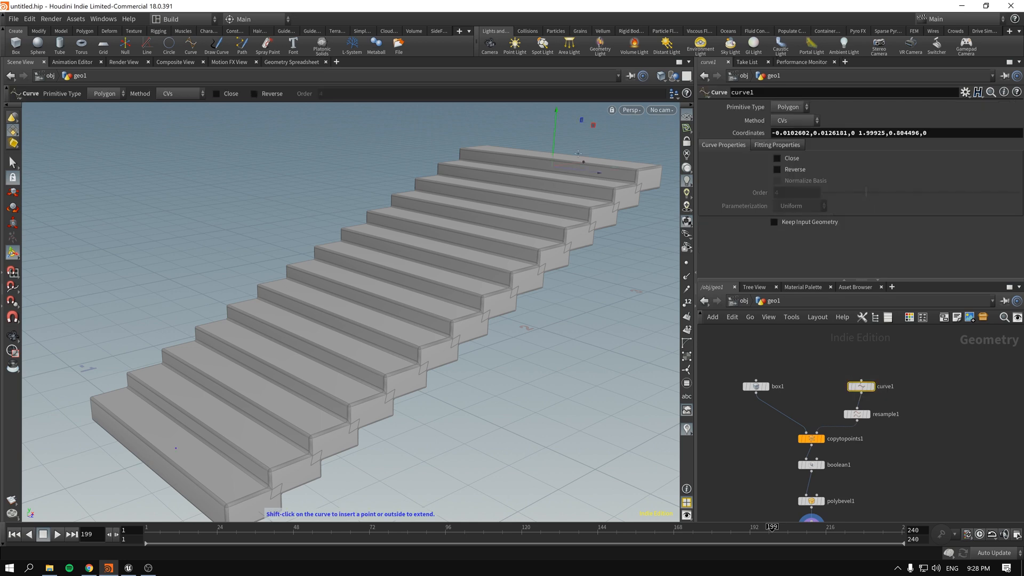
drag(555, 132, 538, 170)
key(Escape)
scroll(596, 190, down, 3)
alt+drag(565, 207, 410, 231)
drag(483, 235, 527, 234)
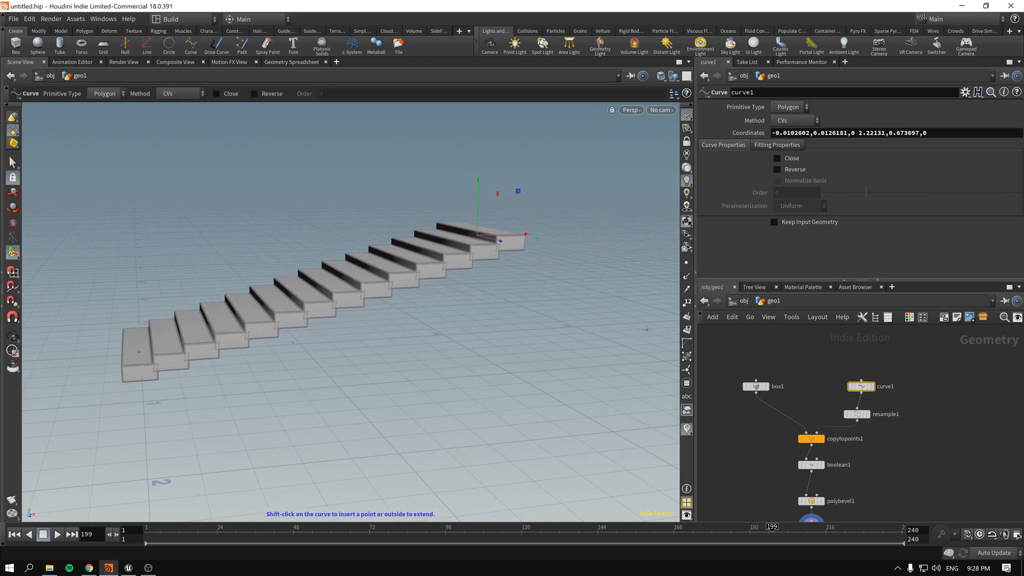
click(857, 414)
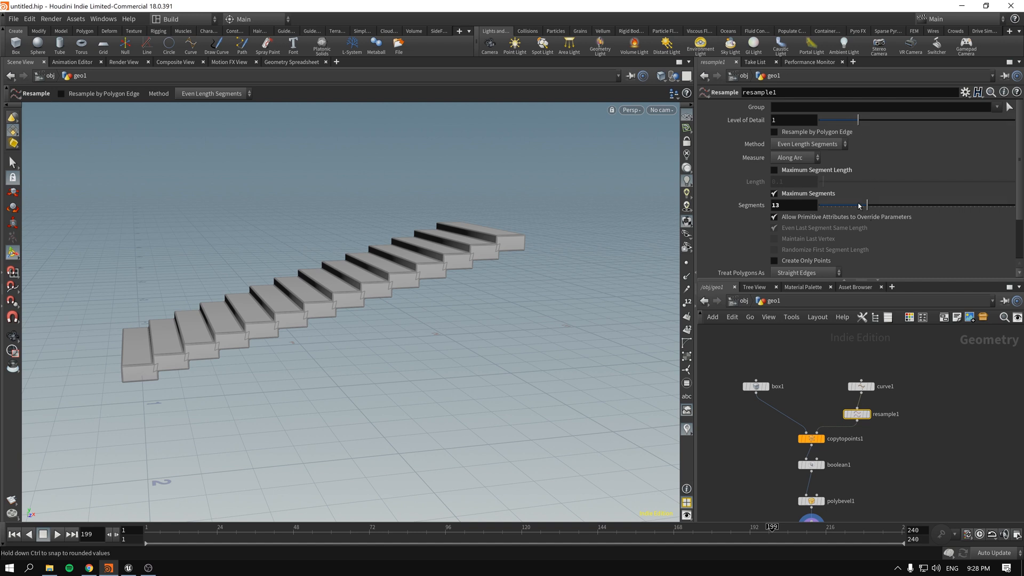
mouse_move(867, 205)
mouse_down()
mouse_move(848, 207)
mouse_move(867, 215)
mouse_up()
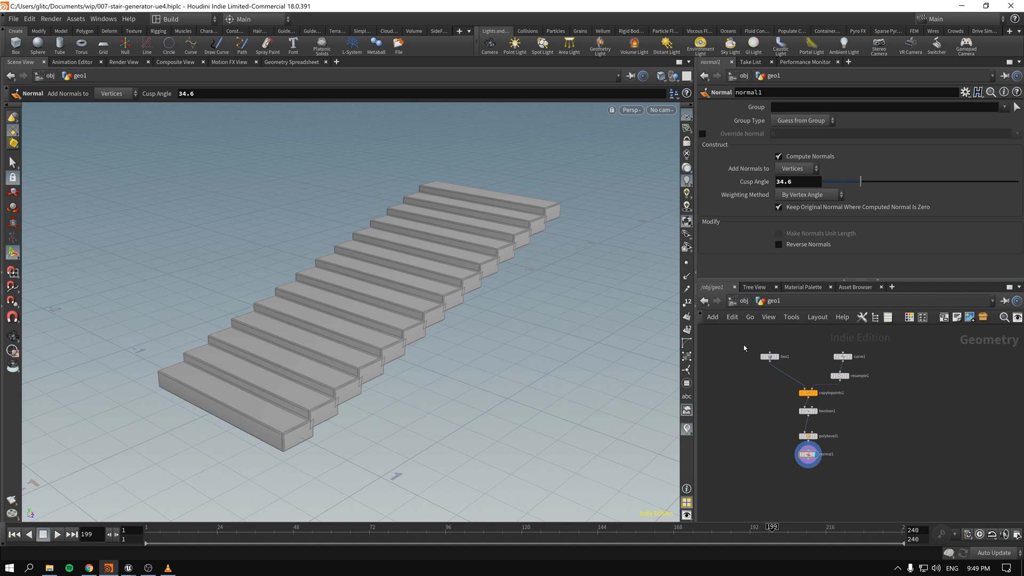
- Collapse all seven stair nodes, from the box and curve down to the Normal node, into one subnetwork
scroll(750, 371, up, 2)
drag(734, 338, 931, 486)
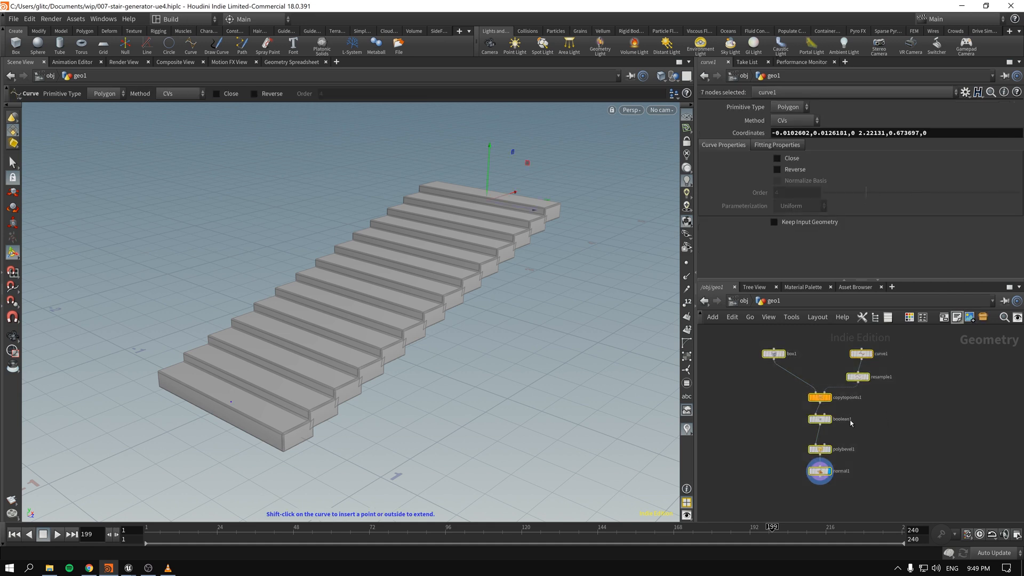
drag(861, 281, 863, 250)
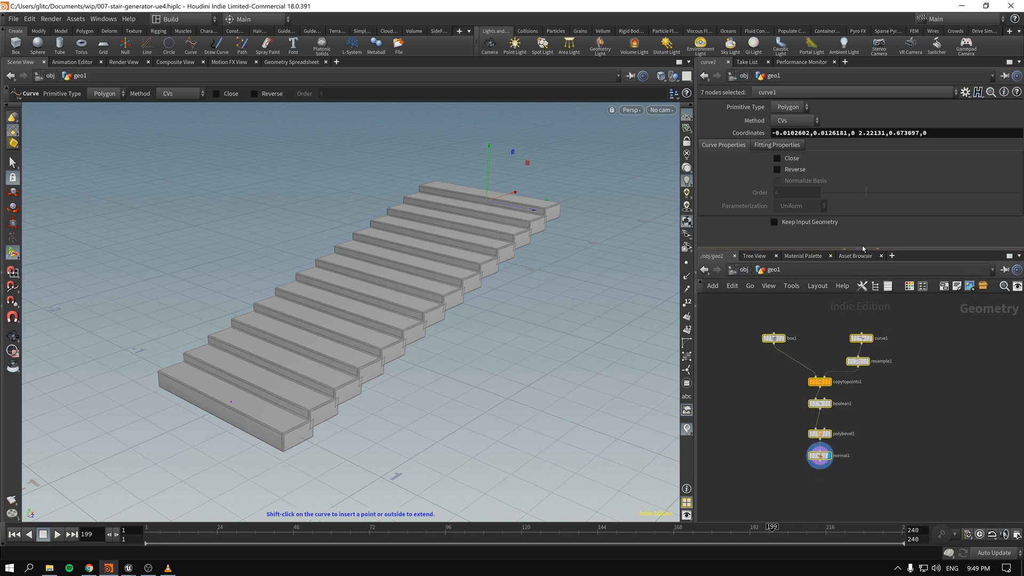
click(984, 286)
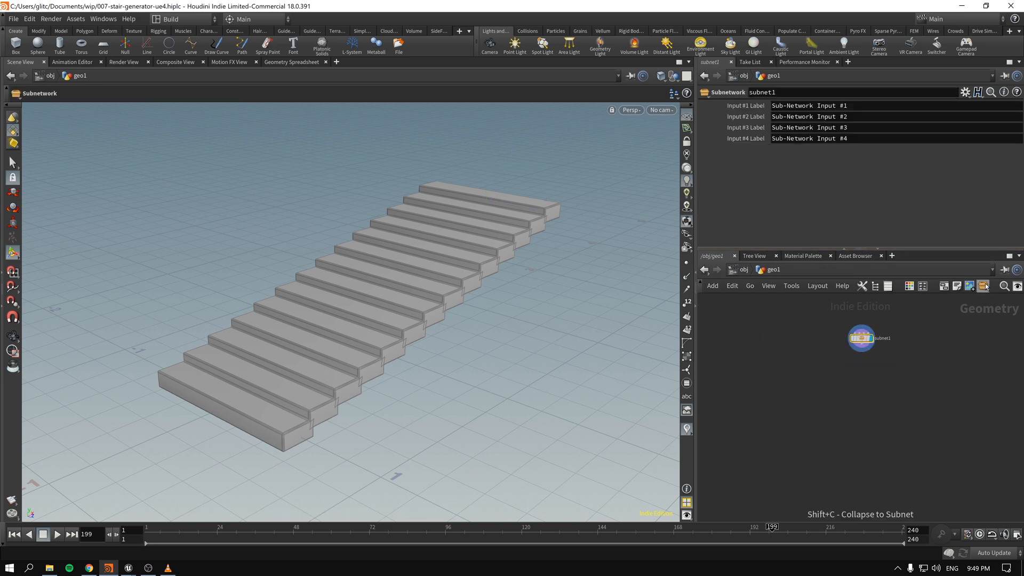
- Bring the new subnetwork into view and rename it stairs
key(h)
click(867, 379)
drag(867, 379, 848, 380)
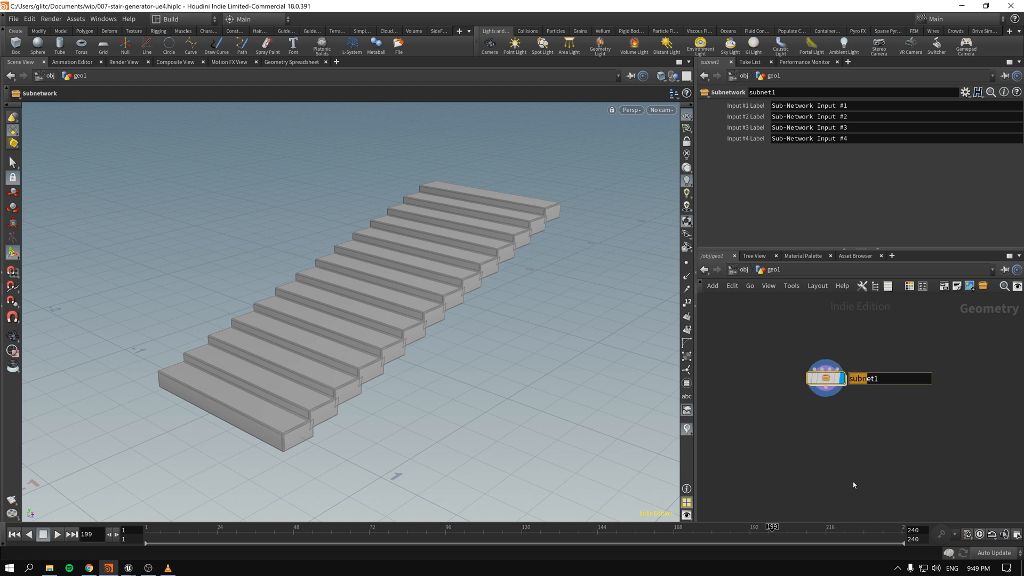
key(ctrl+a)
text(stairs)
key(Return)
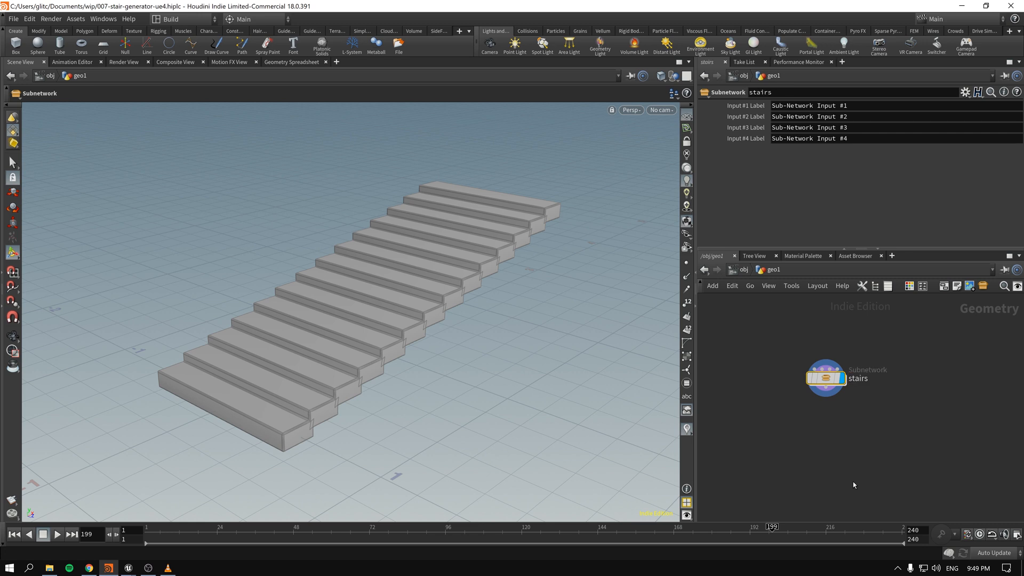
- Lay out the nodes inside the stairs subnetwork automatically, return to geo1, and nudge the stairs node upward
double_click(816, 371)
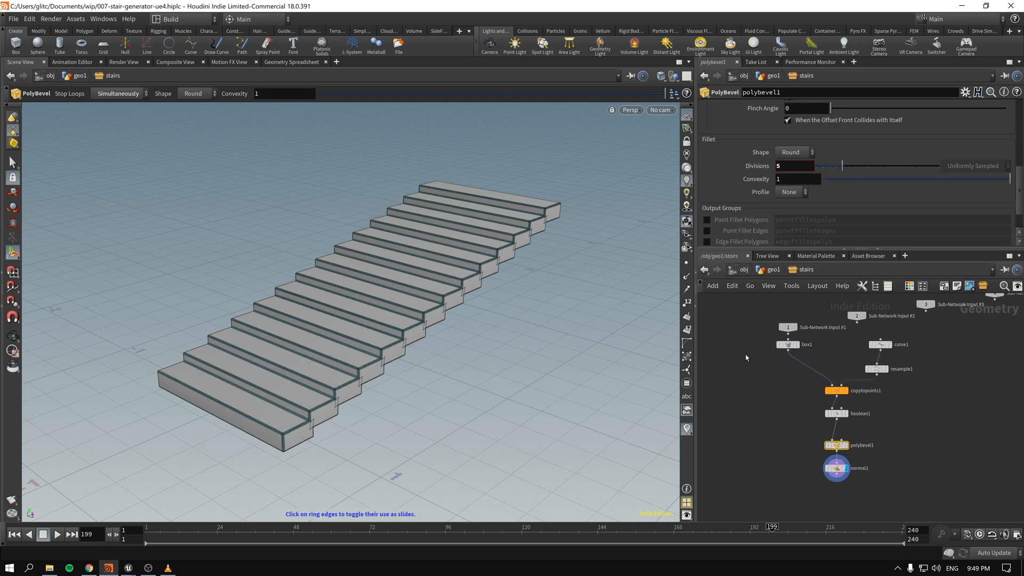
key(l)
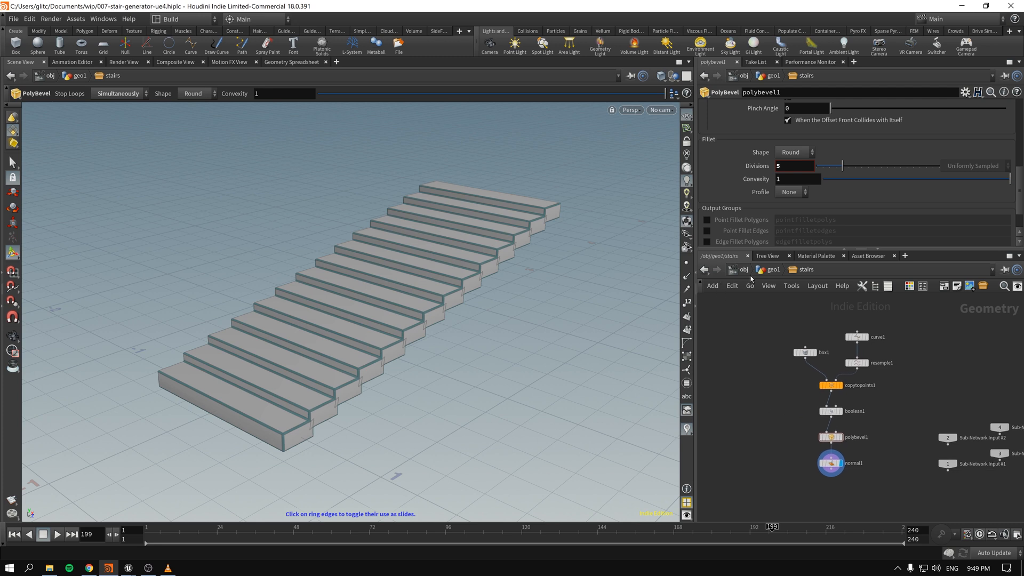
click(771, 272)
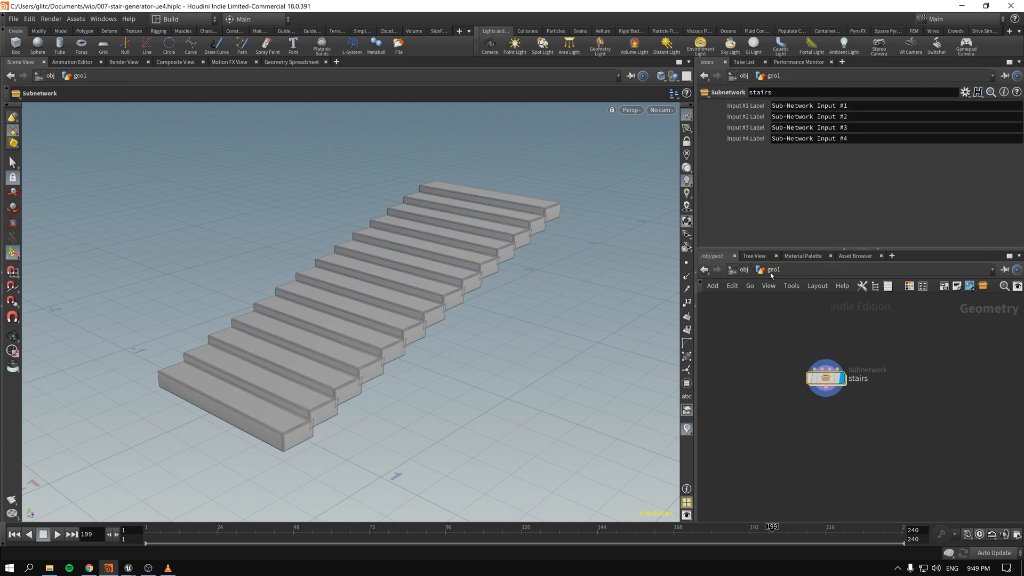
drag(822, 376, 834, 354)
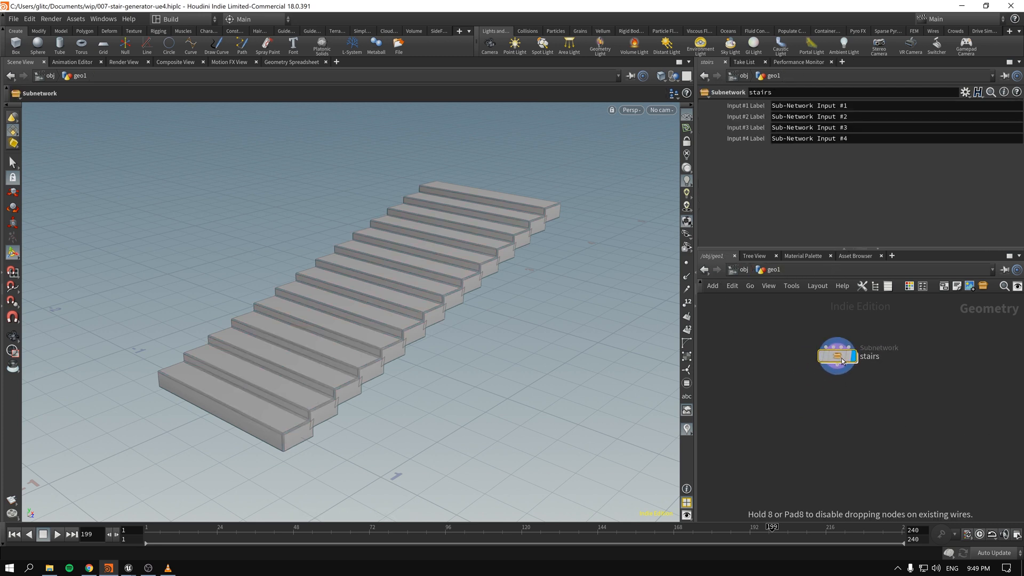
- Create a digital asset from the stairs subnetwork with the operator name our_stairs, keeping the suggested library folder
mouse_move(839, 365)
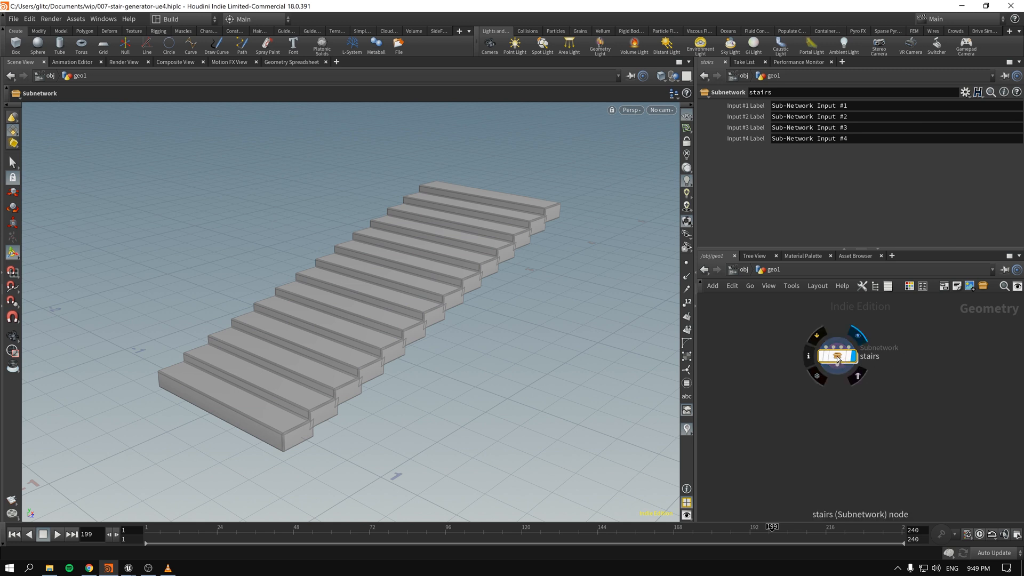
right_click(838, 359)
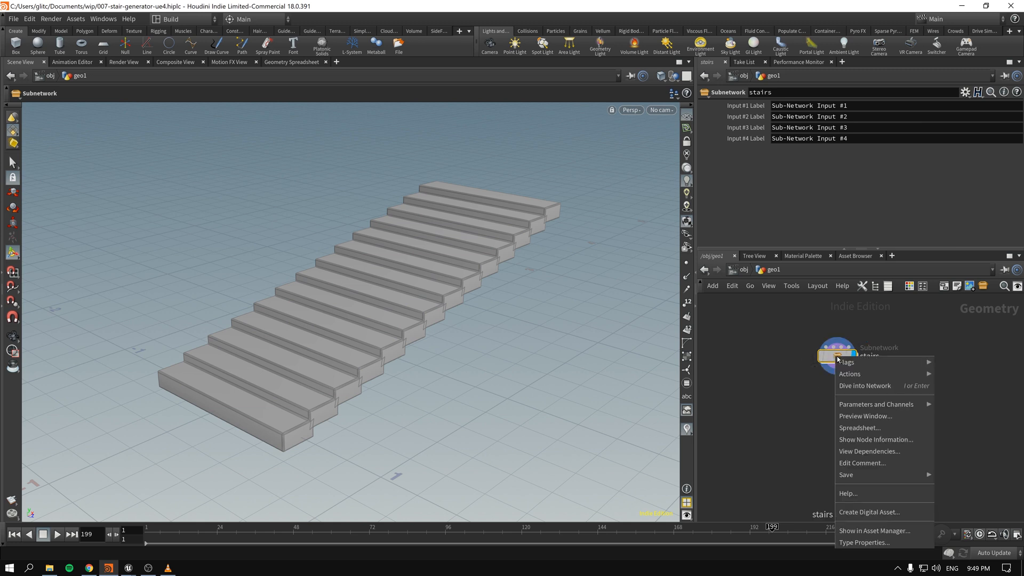
click(877, 514)
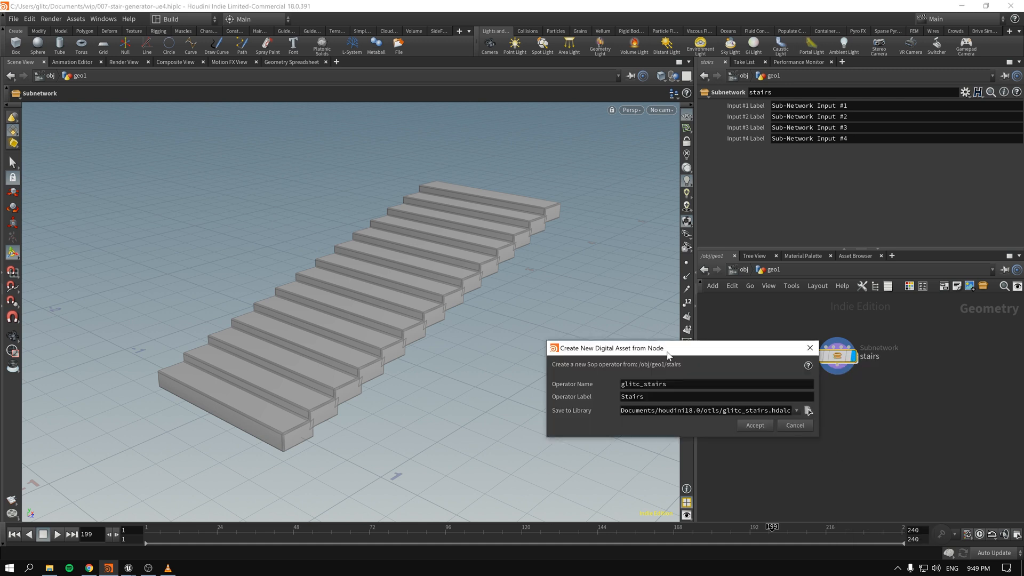
drag(667, 353, 533, 313)
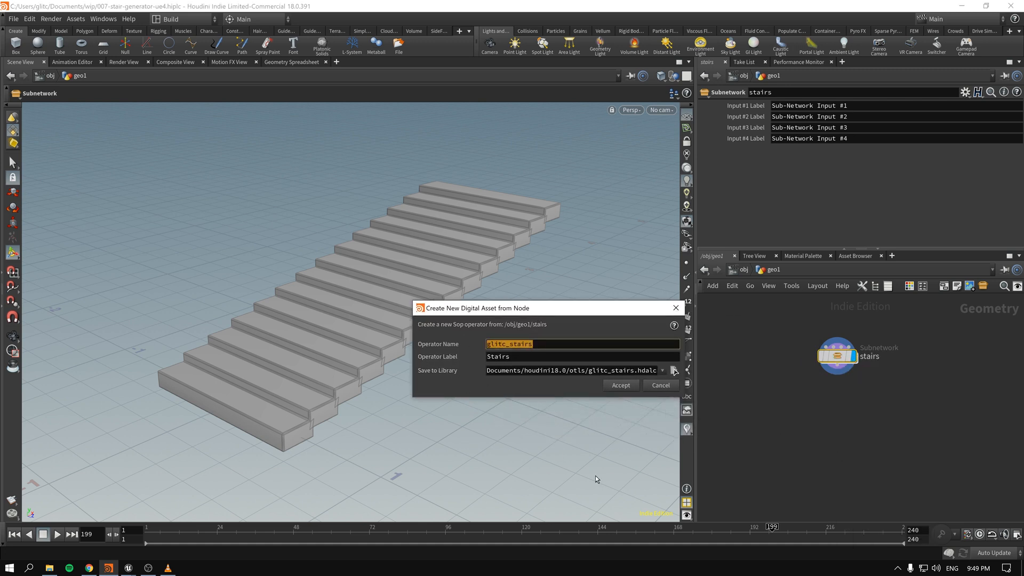
text(e)
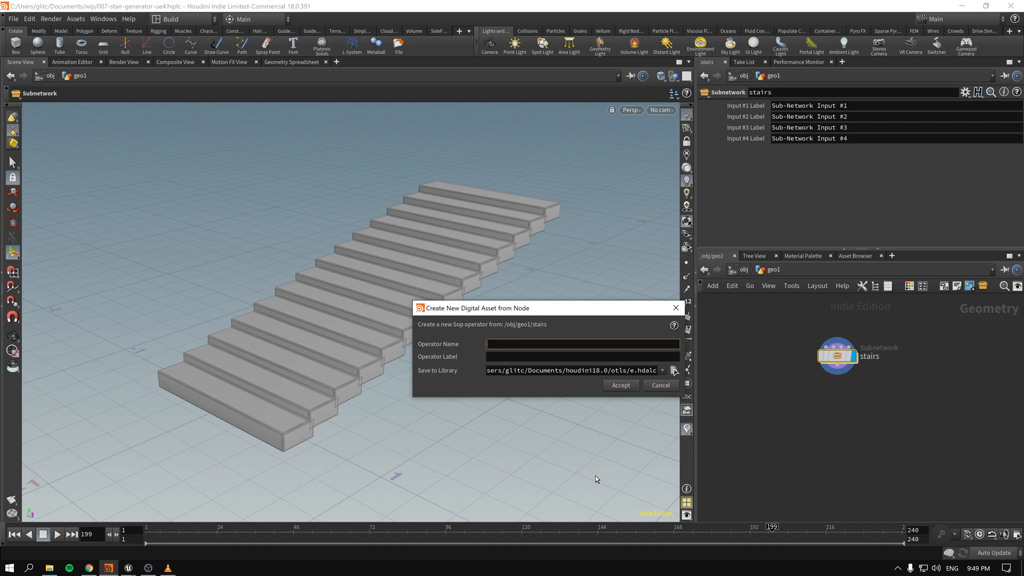
text(our)
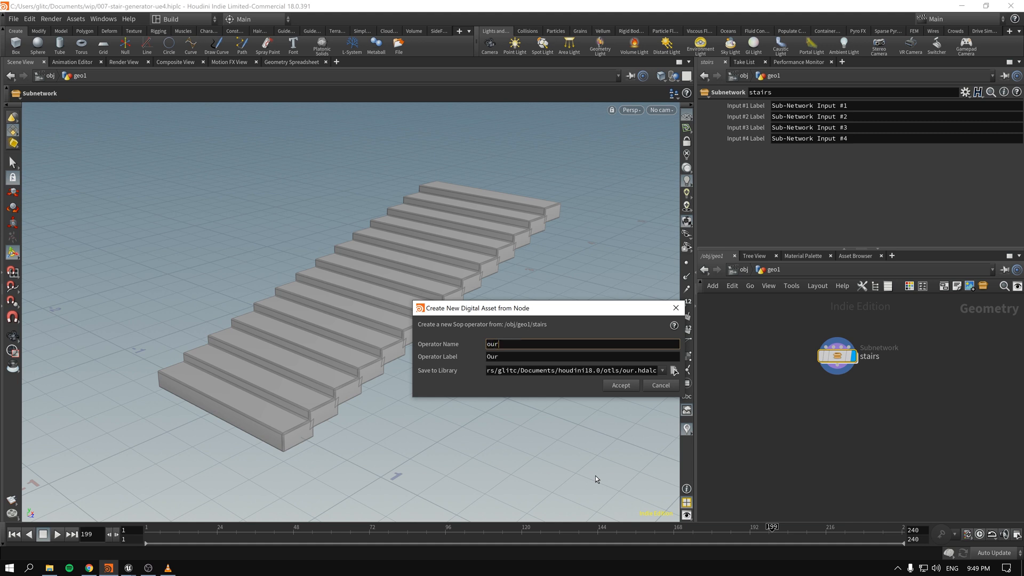
text(_stairs)
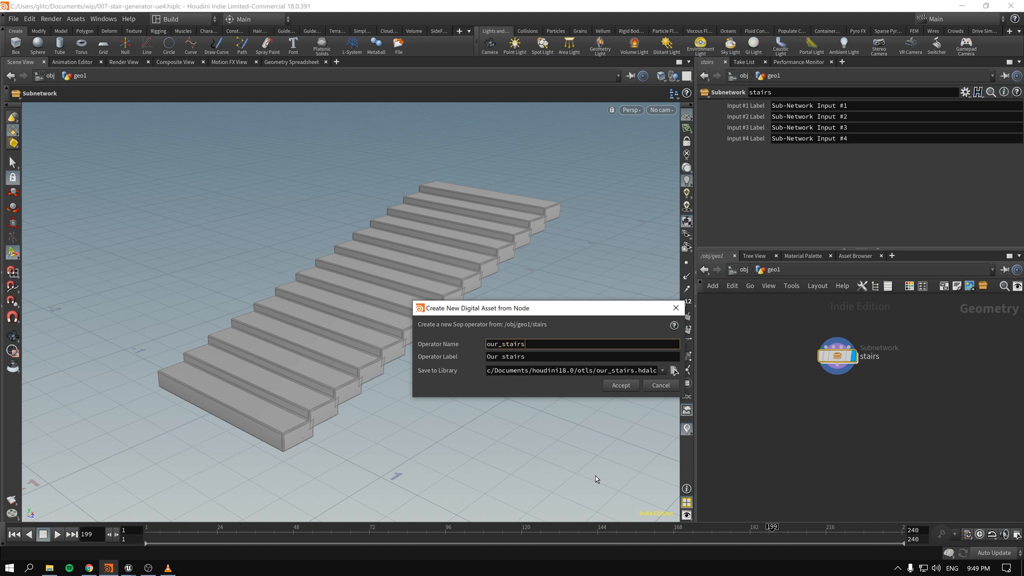
click(621, 386)
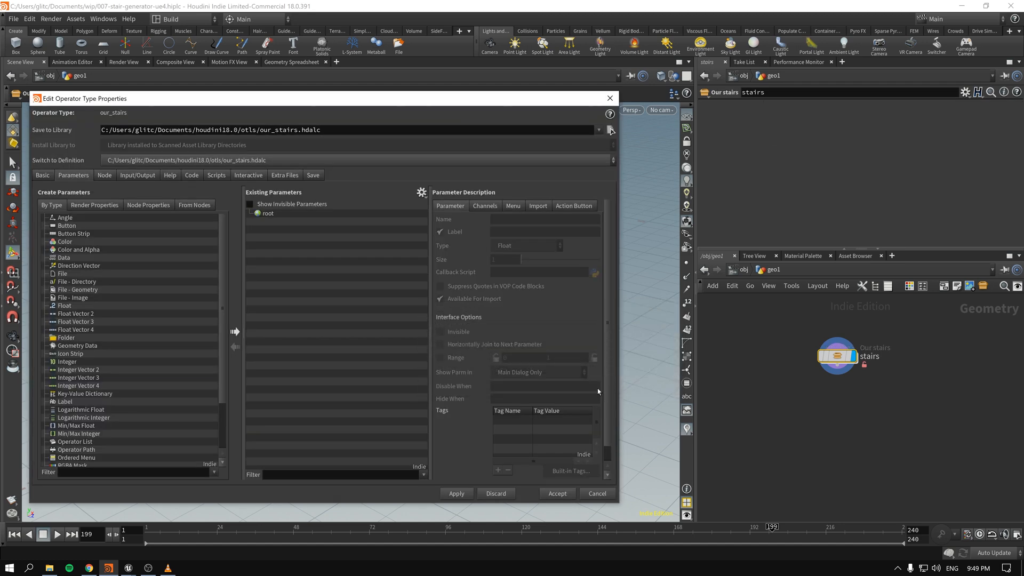
- Look inside the stairs asset's network and move the Edit Operator Type Properties window clear of the parameters and nodes
drag(292, 103, 387, 328)
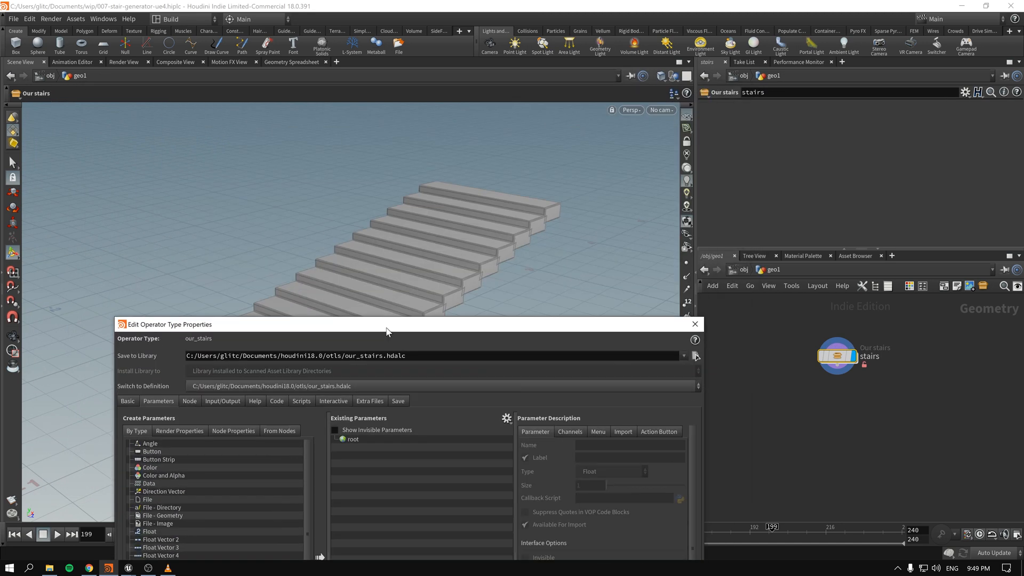
drag(579, 327, 606, 134)
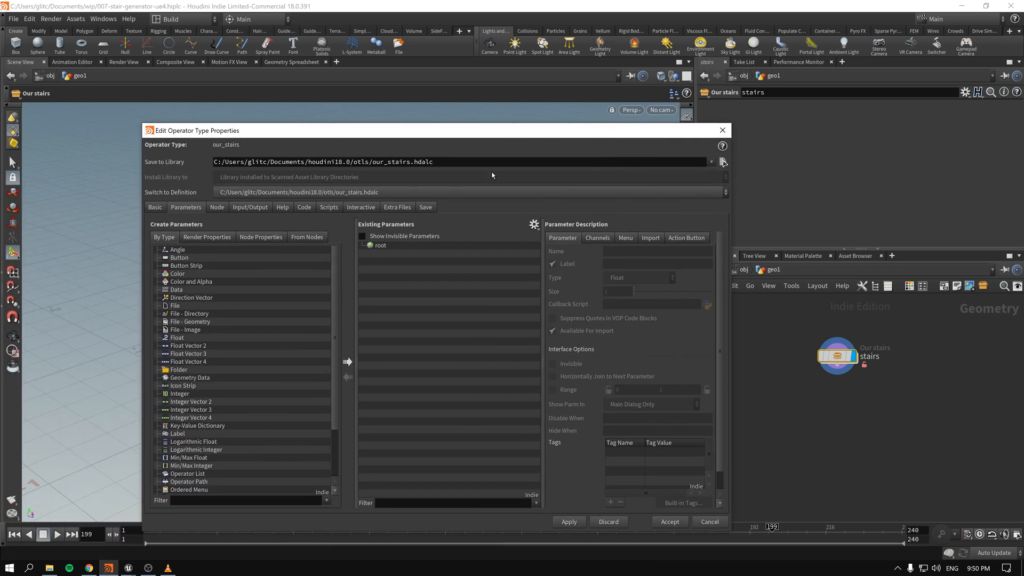
drag(462, 133, 338, 357)
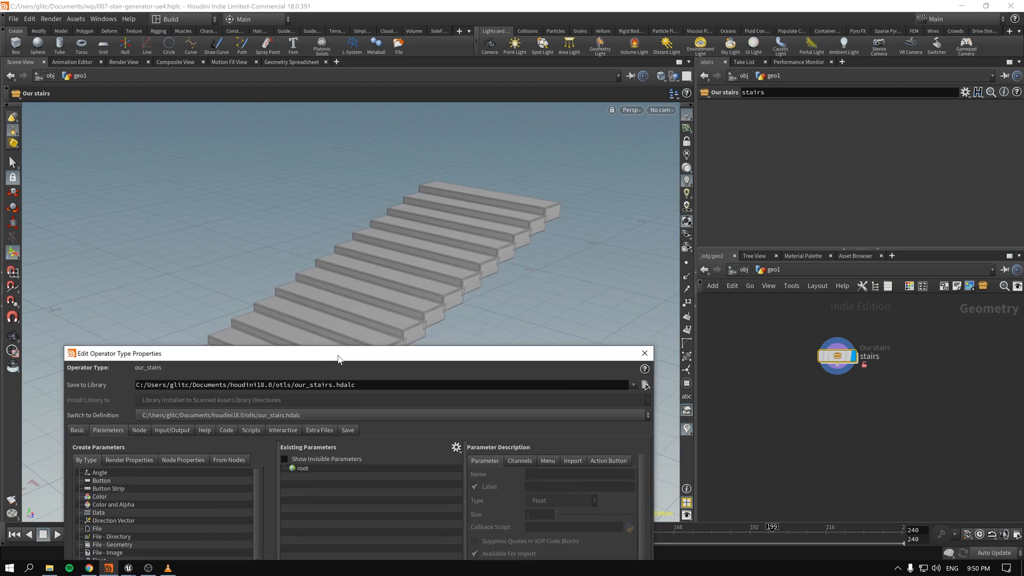
double_click(851, 357)
drag(467, 357, 427, 204)
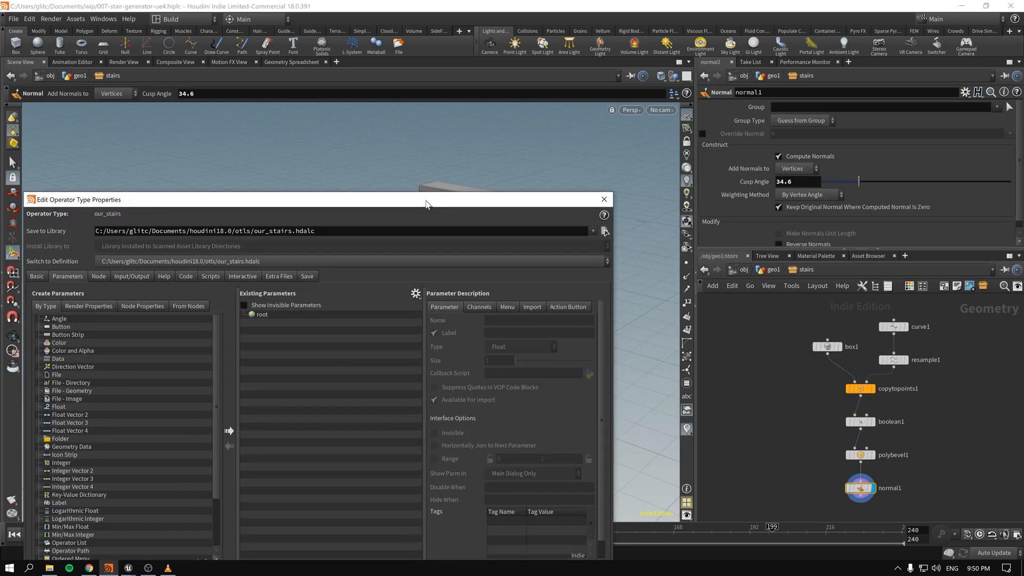
key(u)
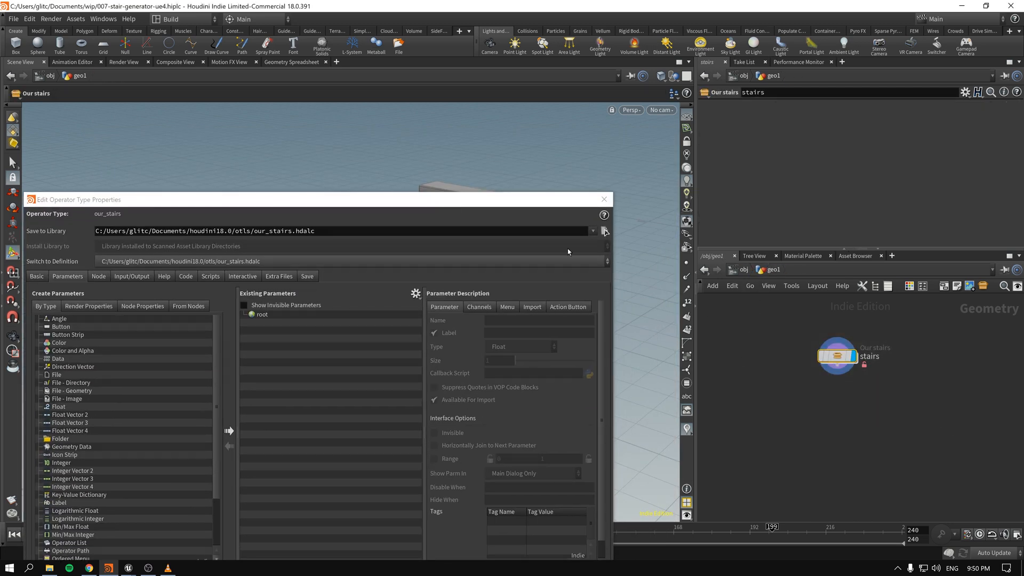
drag(433, 206, 494, 121)
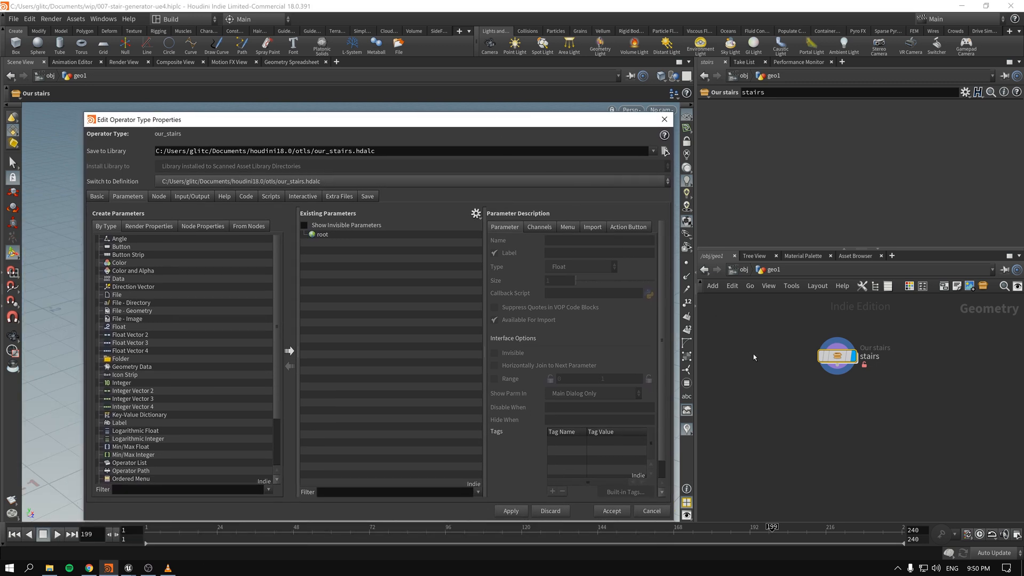
drag(658, 120, 601, 127)
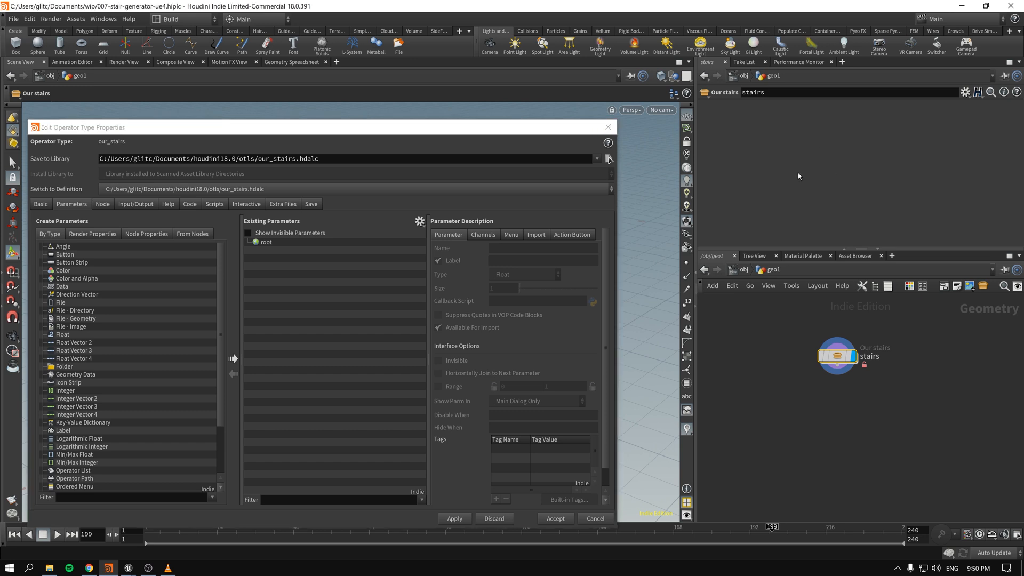
double_click(838, 358)
click(830, 346)
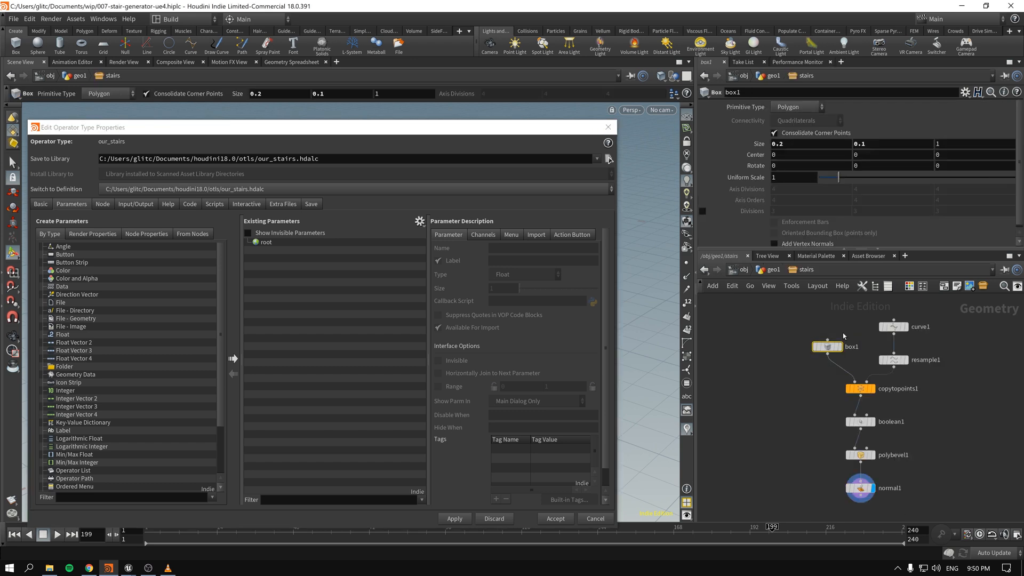
drag(360, 128, 431, 122)
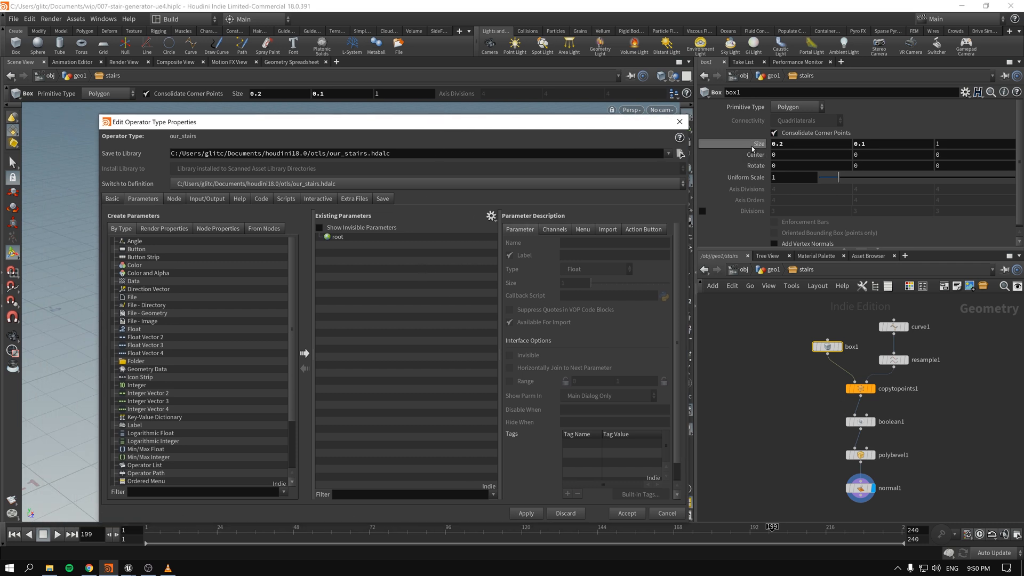
drag(753, 145, 372, 269)
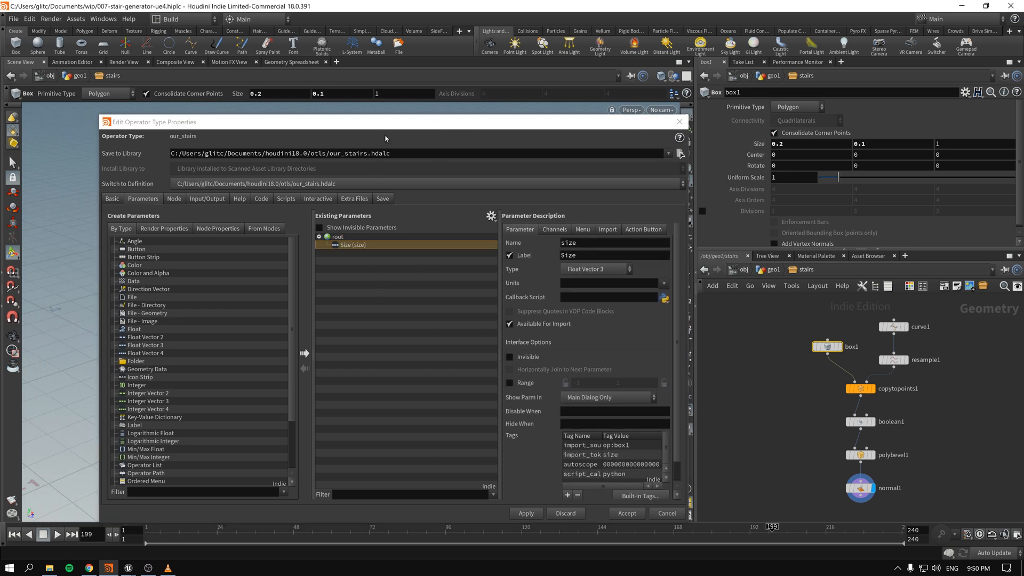
drag(442, 125, 368, 124)
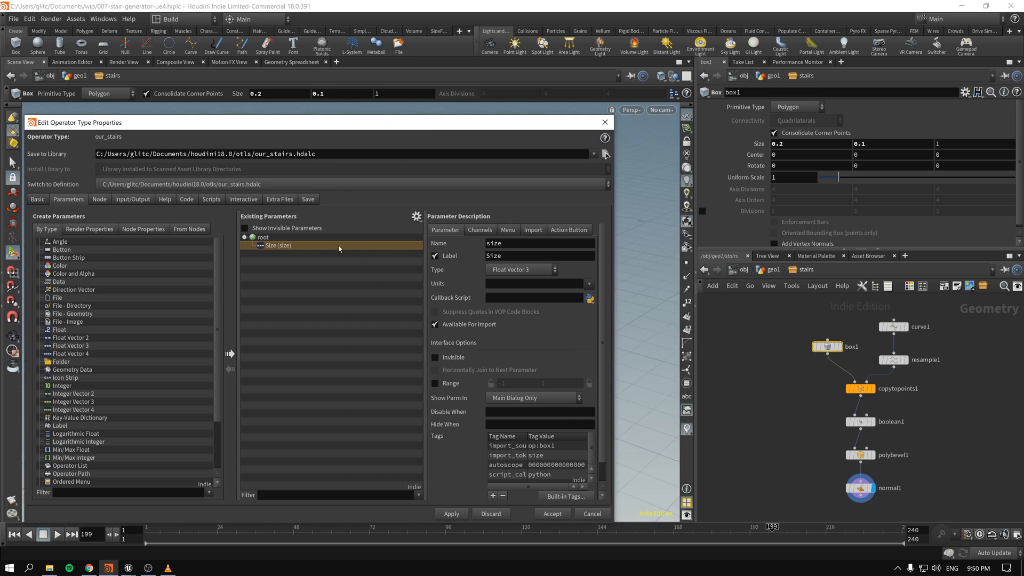
click(893, 326)
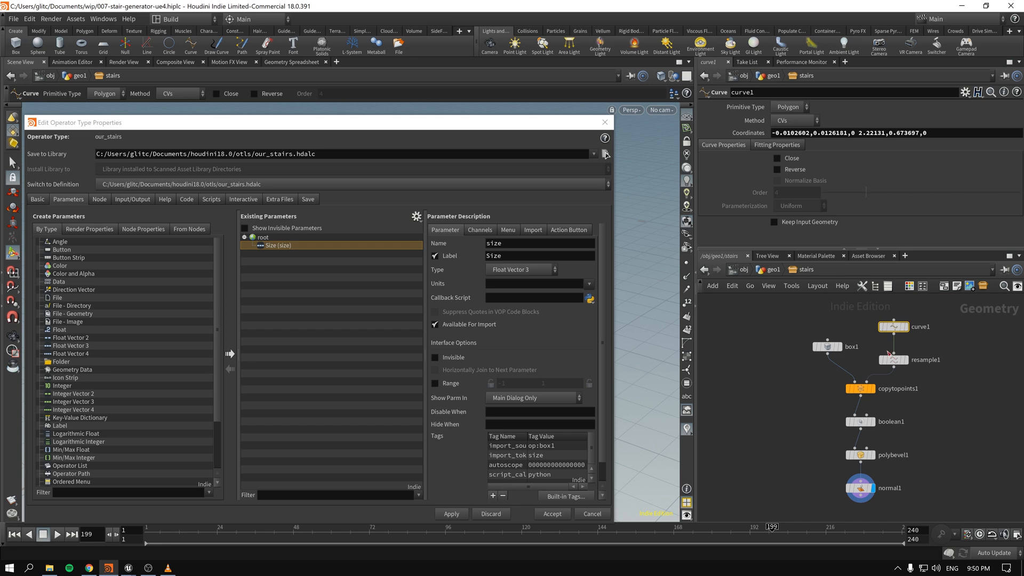
drag(890, 358, 295, 271)
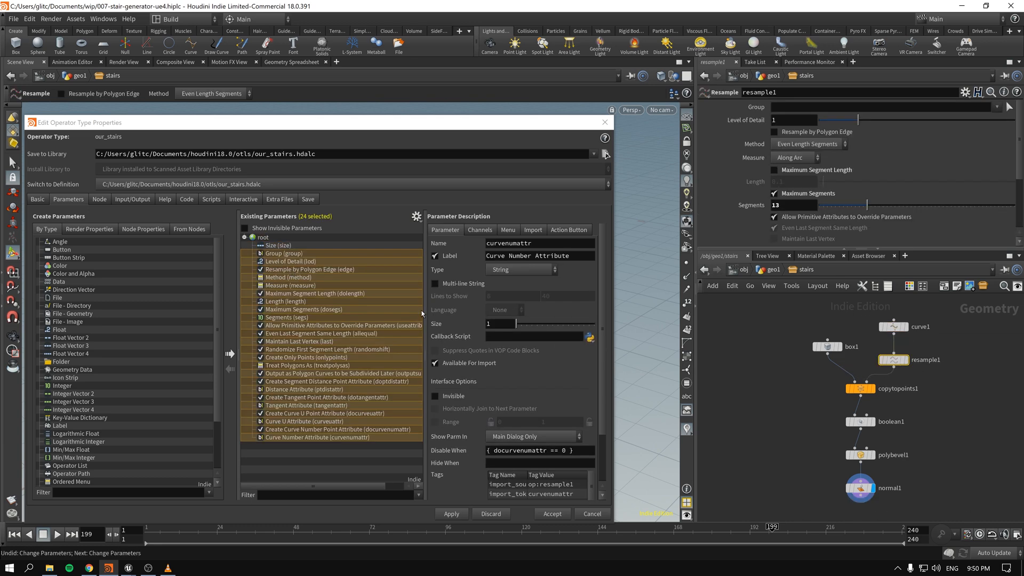
click(404, 477)
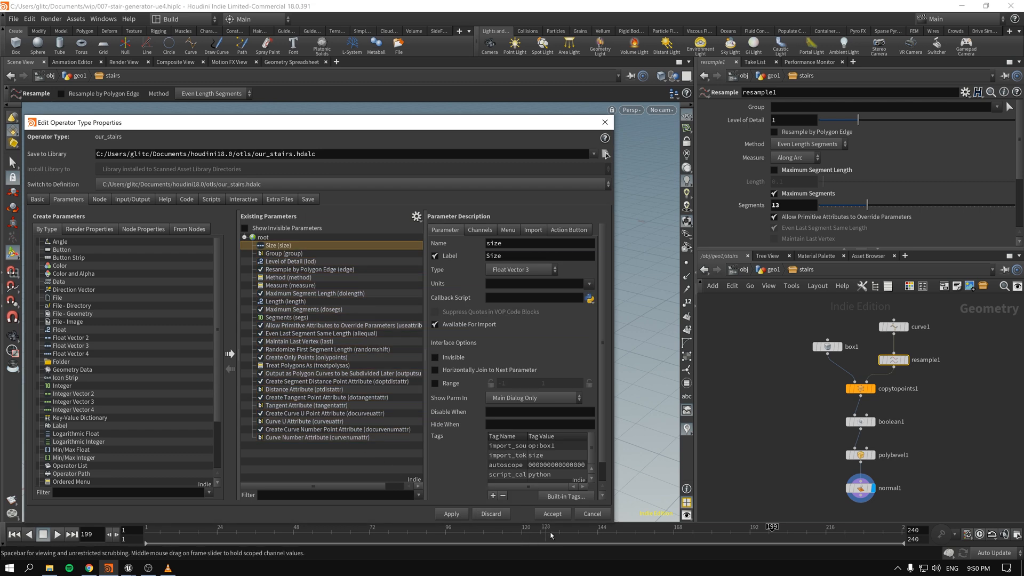
click(592, 513)
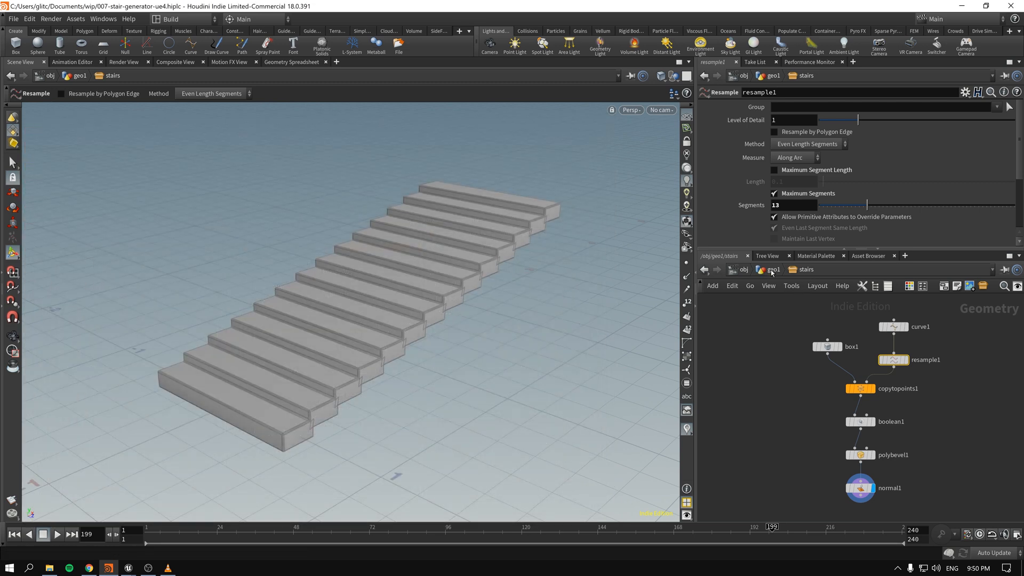
- Return to geo1 and reopen the type properties of the stairs asset
key(u)
right_click(836, 356)
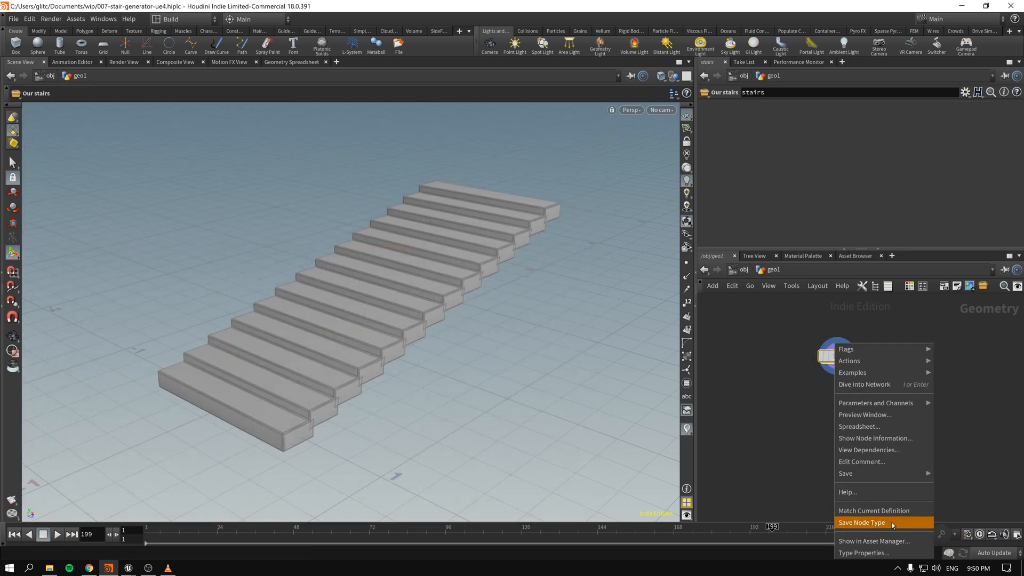
click(875, 552)
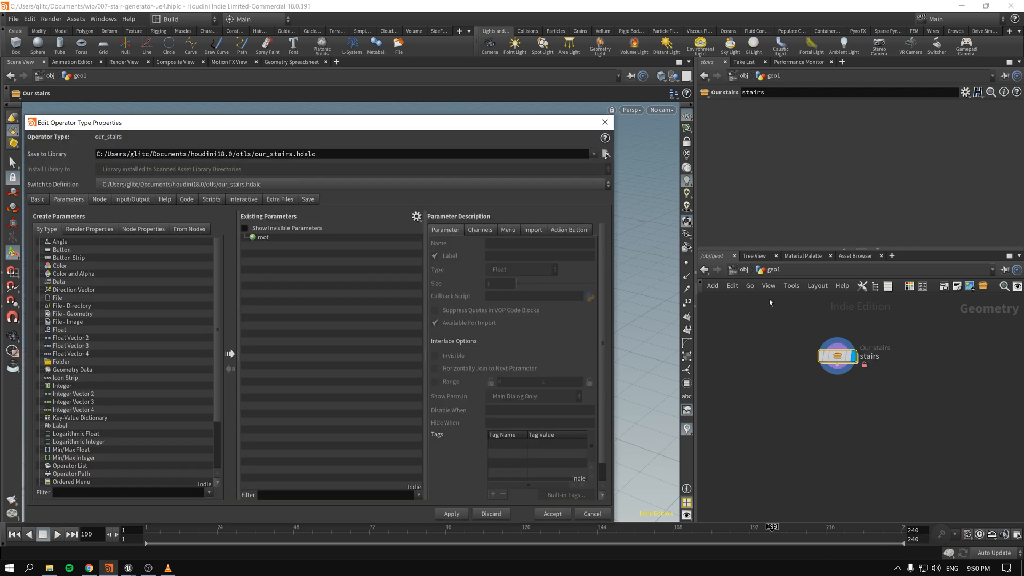
- Add box1's Size and resample1's Segments from inside the stairs network to the asset's existing parameters
key(i)
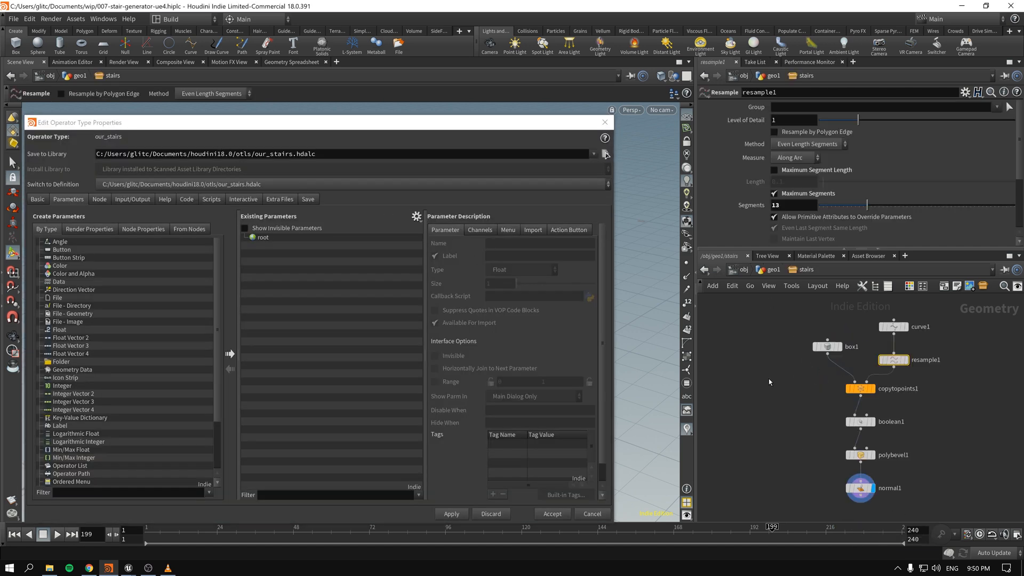
drag(892, 360, 912, 362)
click(827, 347)
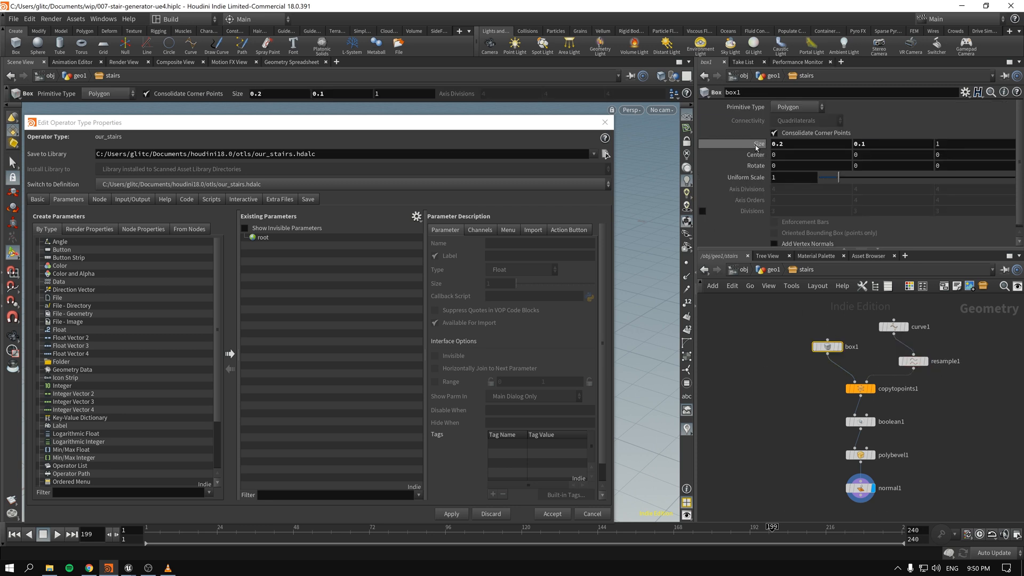
drag(756, 146, 284, 265)
click(913, 361)
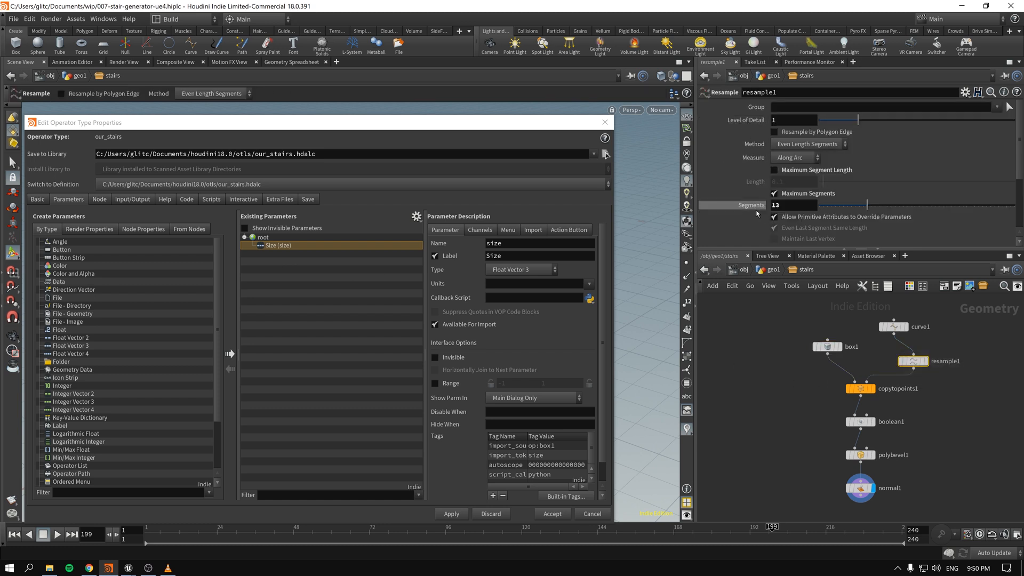
drag(751, 205, 328, 274)
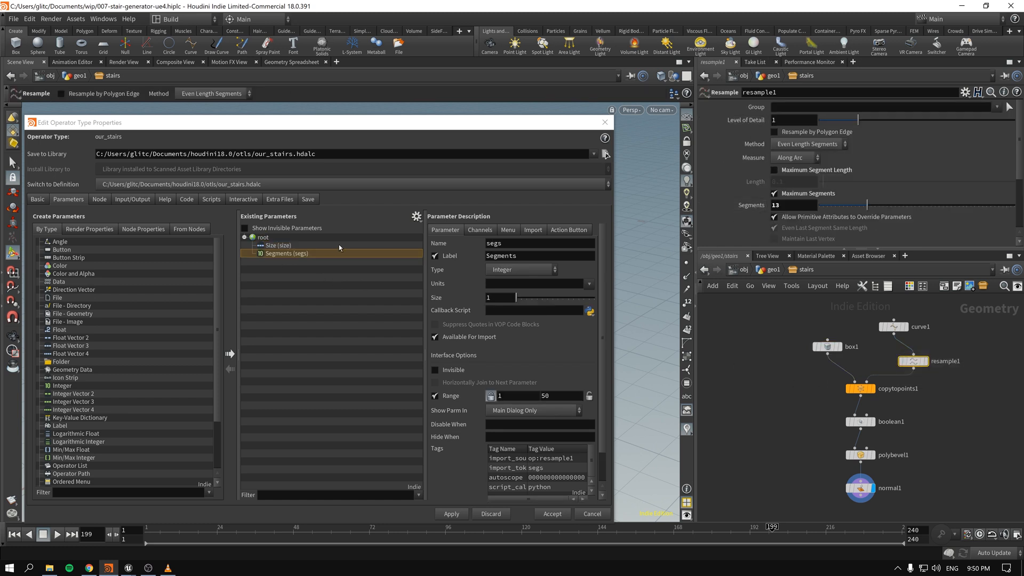
- Try to relabel the asset's Segments parameter as Number Of Stairs
click(550, 256)
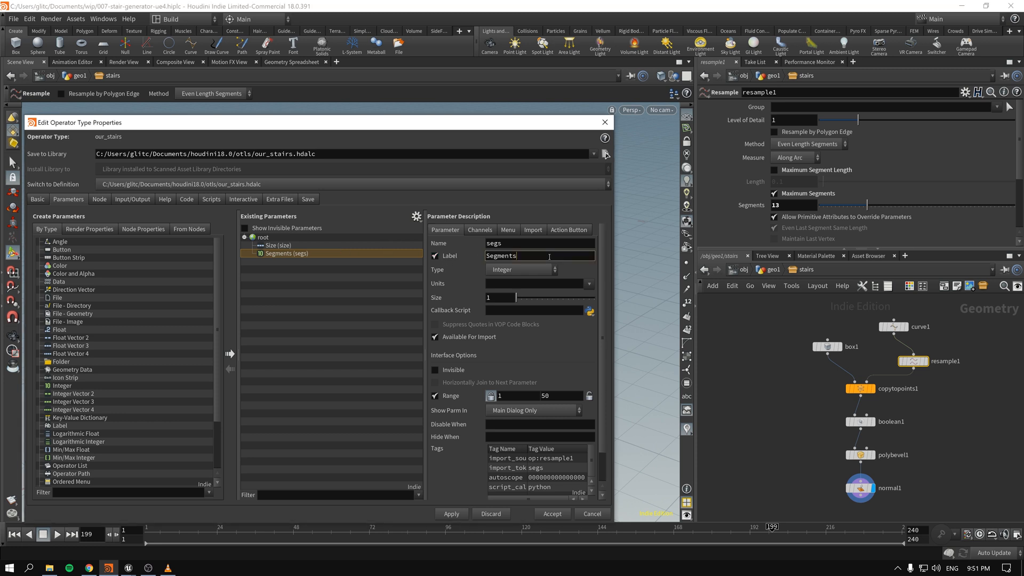
key(ctrl+a)
text(Number Of Stairs)
- Label the asset's Size parameter Stair size and apply the changes to the operator type
click(317, 246)
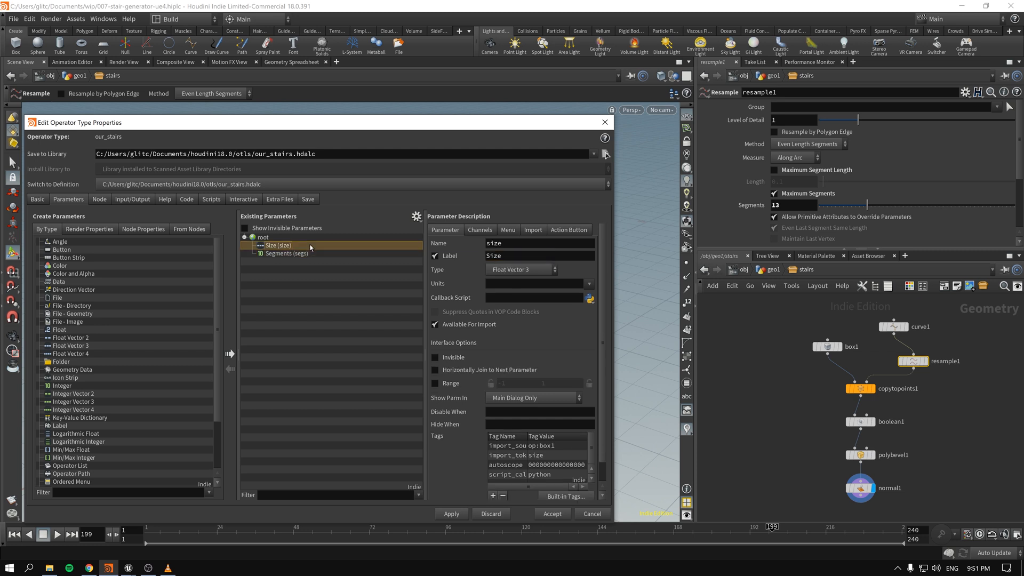
text(Length)
double_click(511, 259)
text(Stair size)
drag(480, 128, 515, 91)
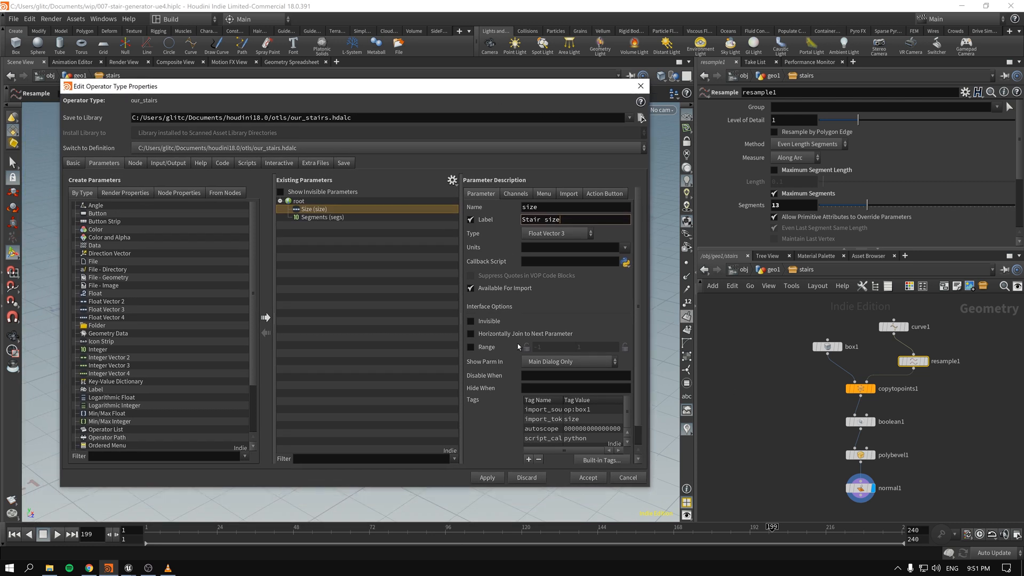
click(490, 478)
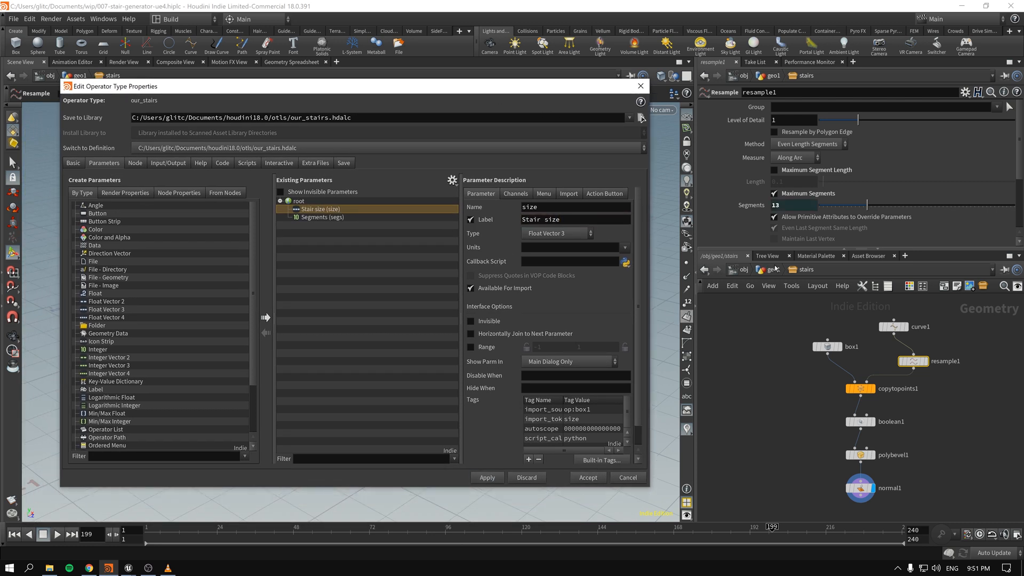
- Return to geo1 and examine the parameters exposed on the stairs node, moving the properties window out of the way
click(772, 269)
drag(503, 87, 478, 438)
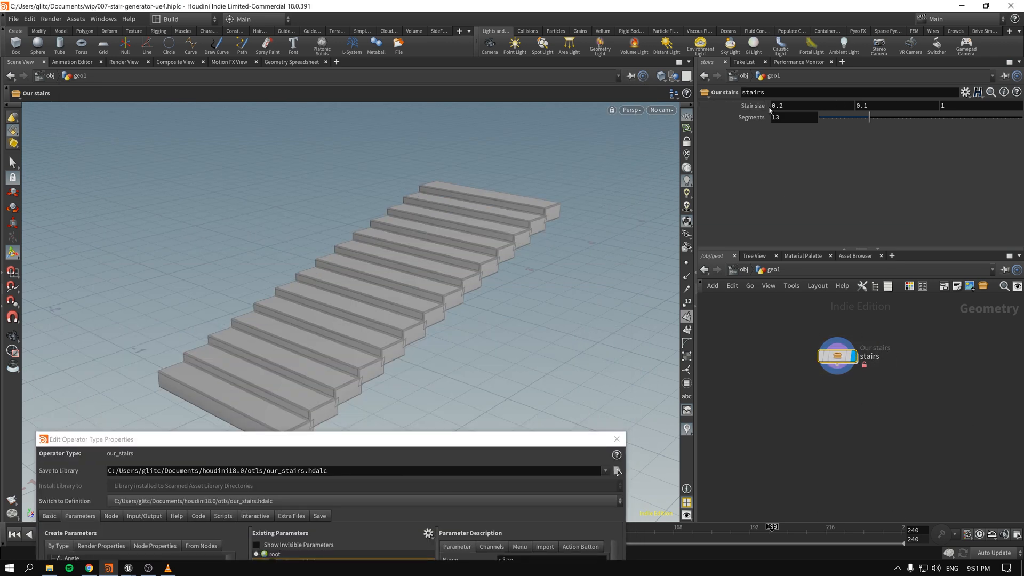
mouse_move(869, 118)
mouse_down()
mouse_move(853, 120)
mouse_move(971, 123)
mouse_move(837, 132)
mouse_move(869, 134)
mouse_up()
drag(485, 438, 509, 232)
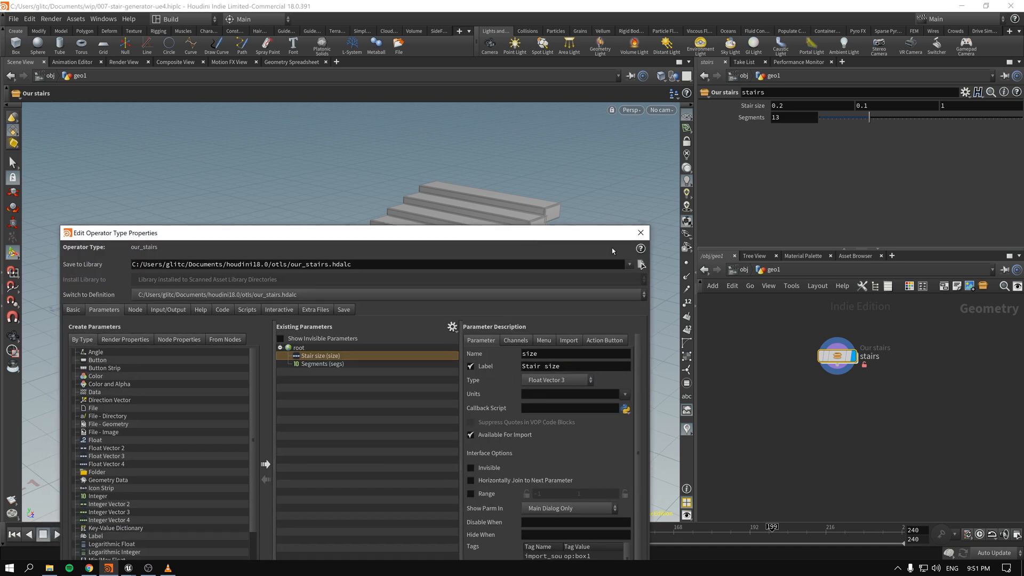
- Go back inside the stairs network and add polybevel1's fillet Divisions to the asset's parameters
double_click(828, 360)
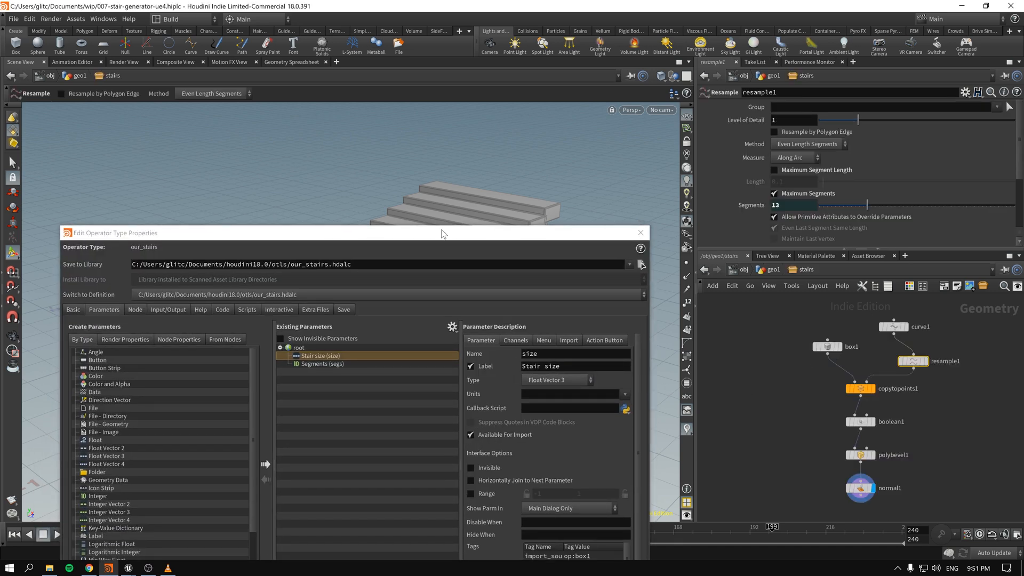
drag(442, 233, 440, 112)
drag(786, 413, 915, 441)
drag(775, 439, 904, 477)
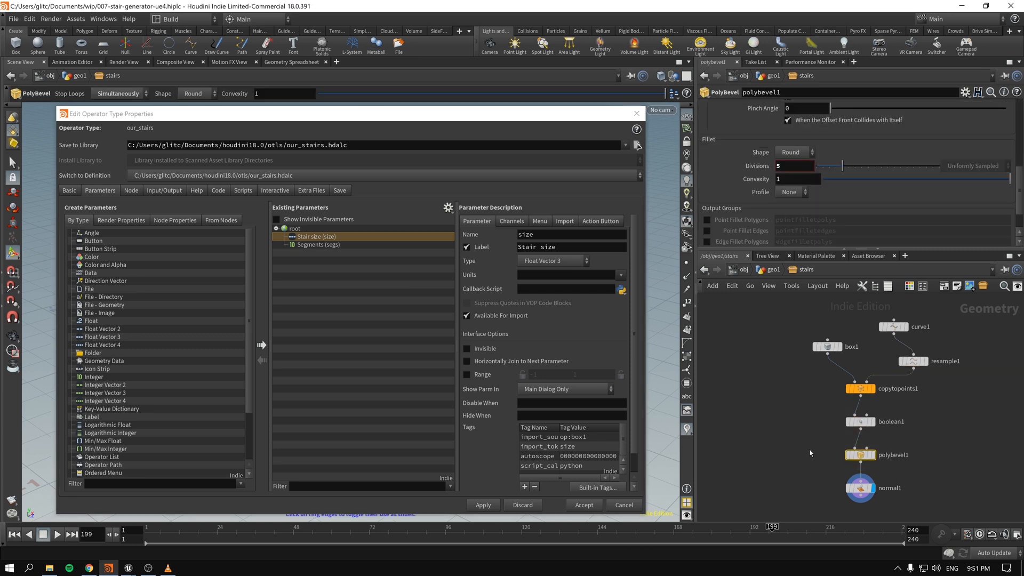
drag(447, 115, 429, 99)
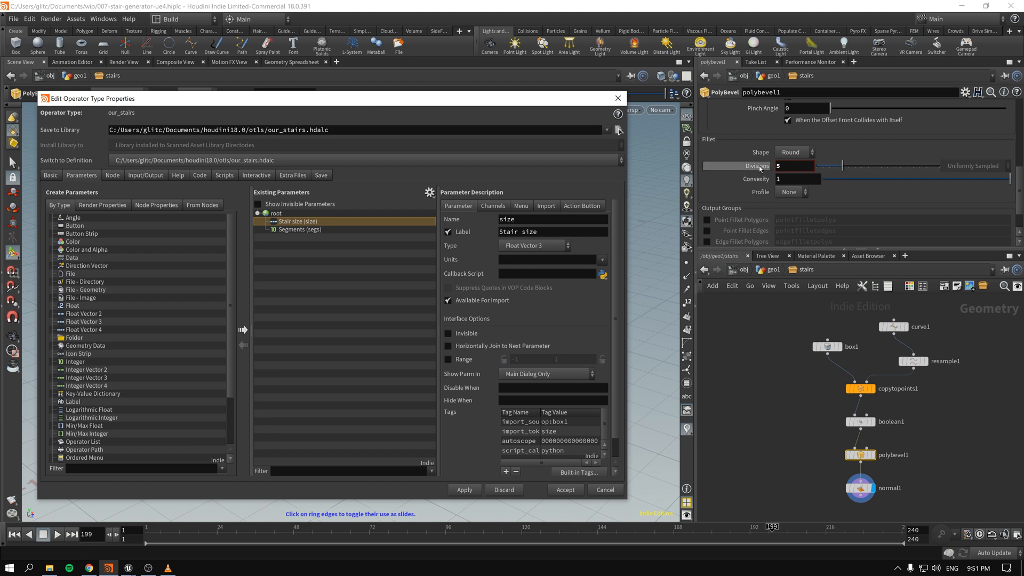
drag(761, 167, 297, 240)
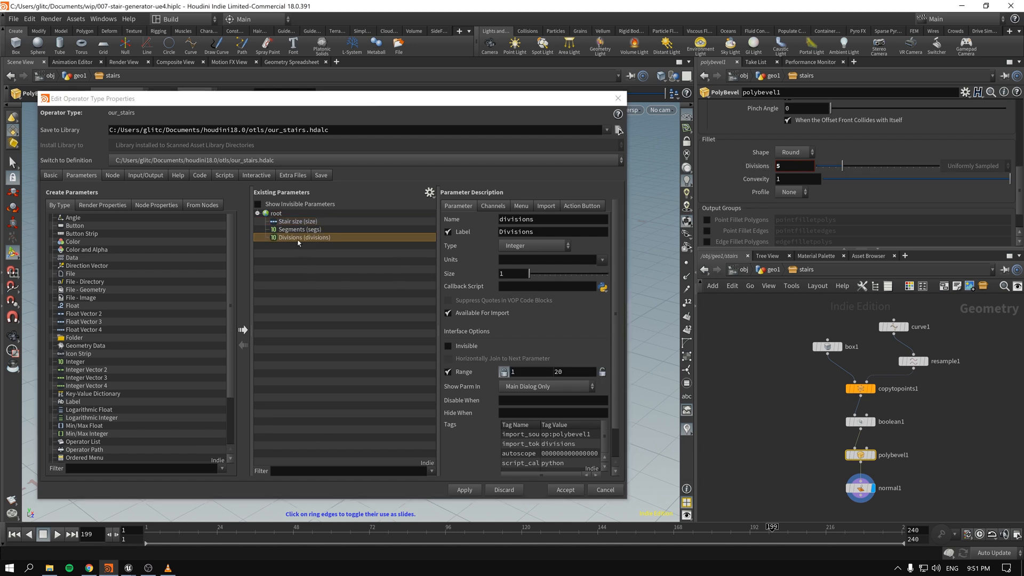
- Label the new Divisions parameter Bevel Divisions and apply the change
click(563, 234)
text(Bevel)
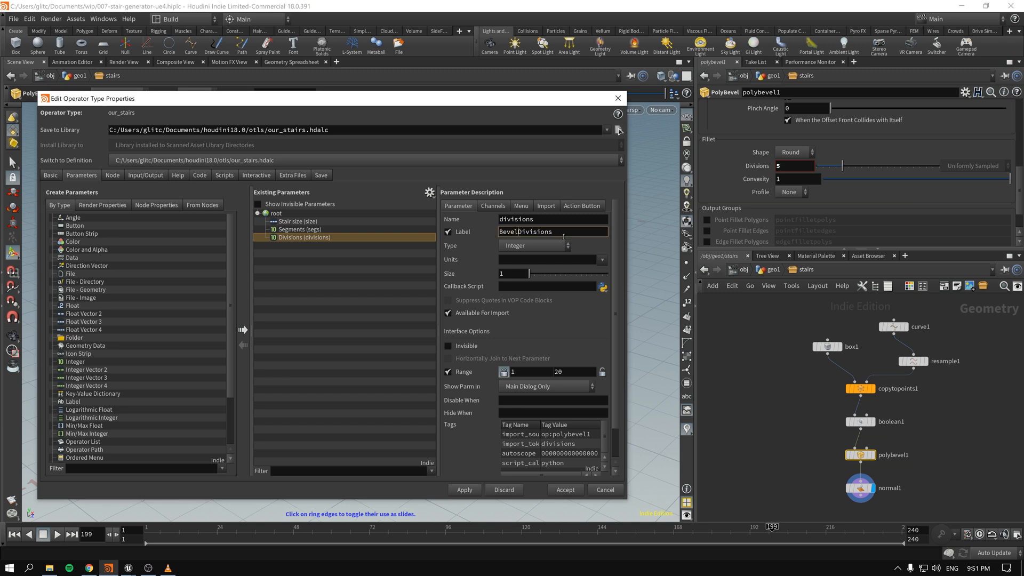
key(Return)
click(465, 489)
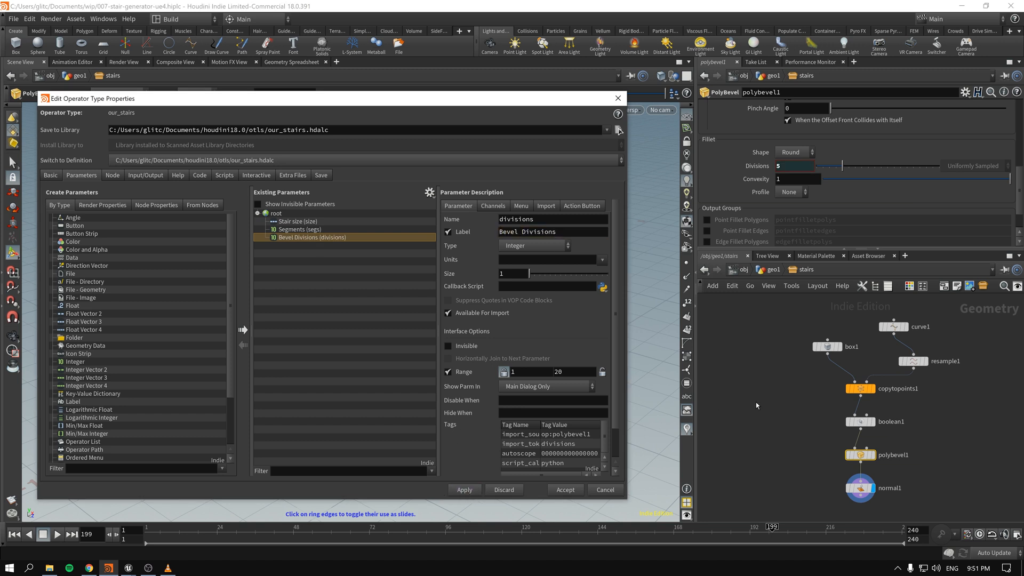
- Set normal1's Cusp Angle to 30, then apply and accept the asset's type properties
click(860, 488)
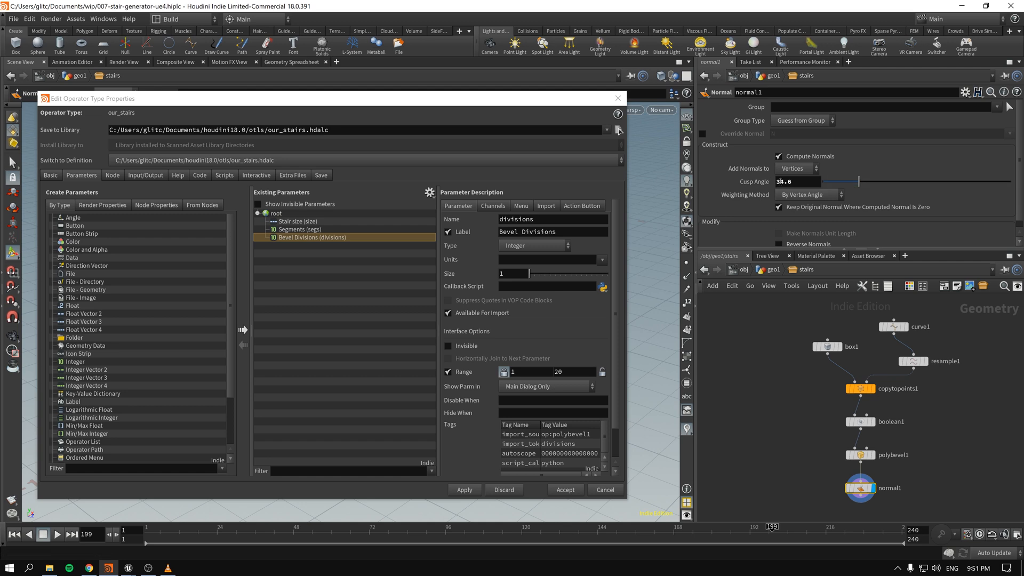
drag(803, 183, 677, 201)
text(30)
key(Return)
click(472, 487)
click(561, 490)
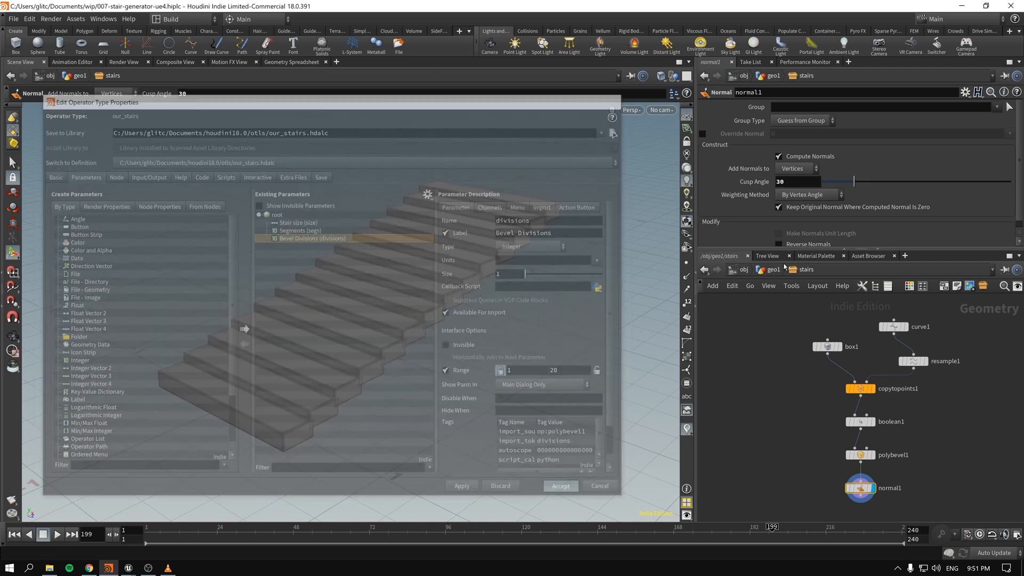
- Return to geo1 and save the node type of the stairs asset
key(u)
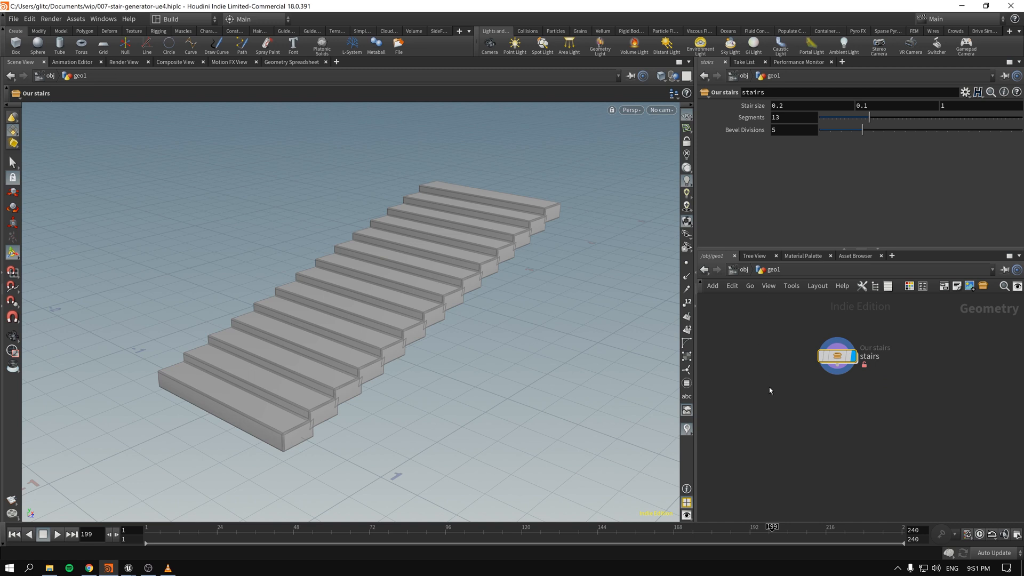
right_click(836, 357)
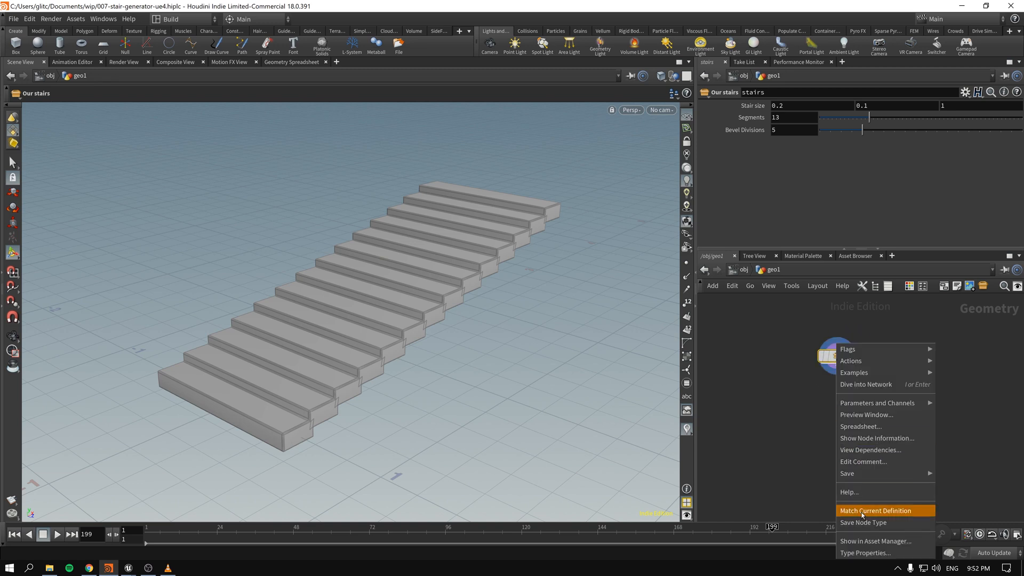
click(869, 524)
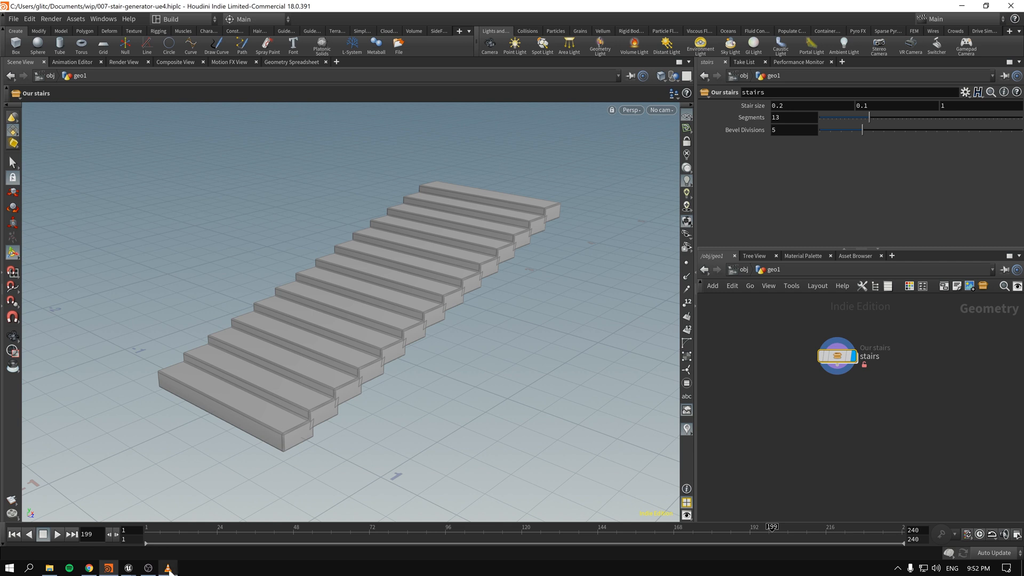
- Switch to the MyProject_test001 project in Unreal Engine and start importing an asset into the Content folder
mouse_move(128, 568)
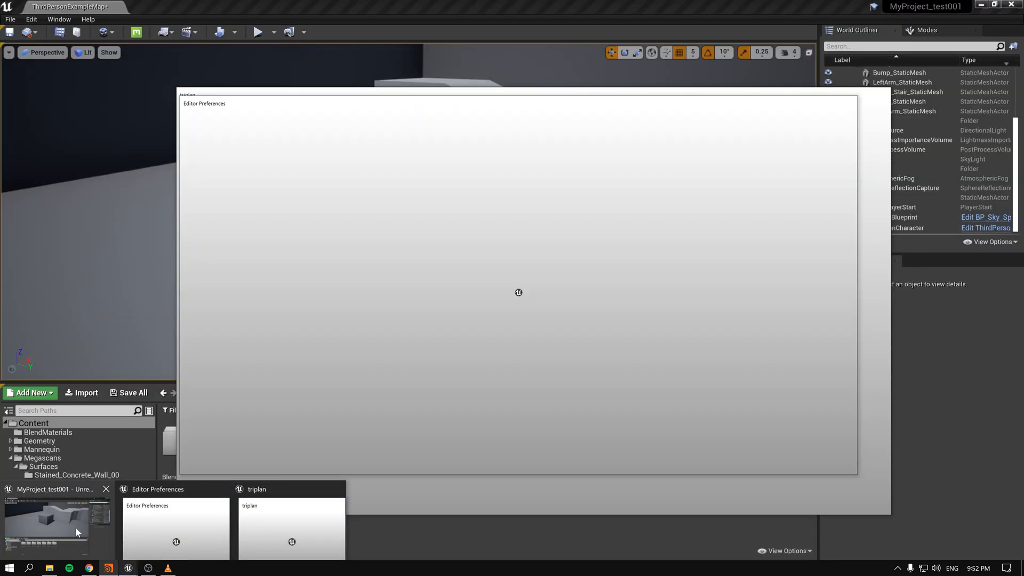
click(75, 527)
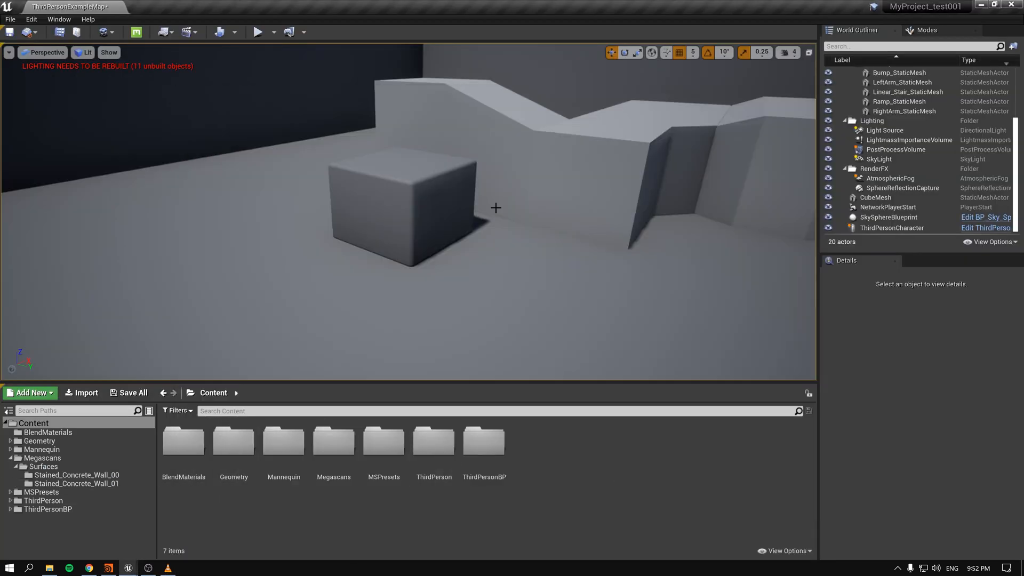
mouse_move(496, 208)
right_down()
mouse_move(477, 183)
mouse_move(498, 194)
right_up()
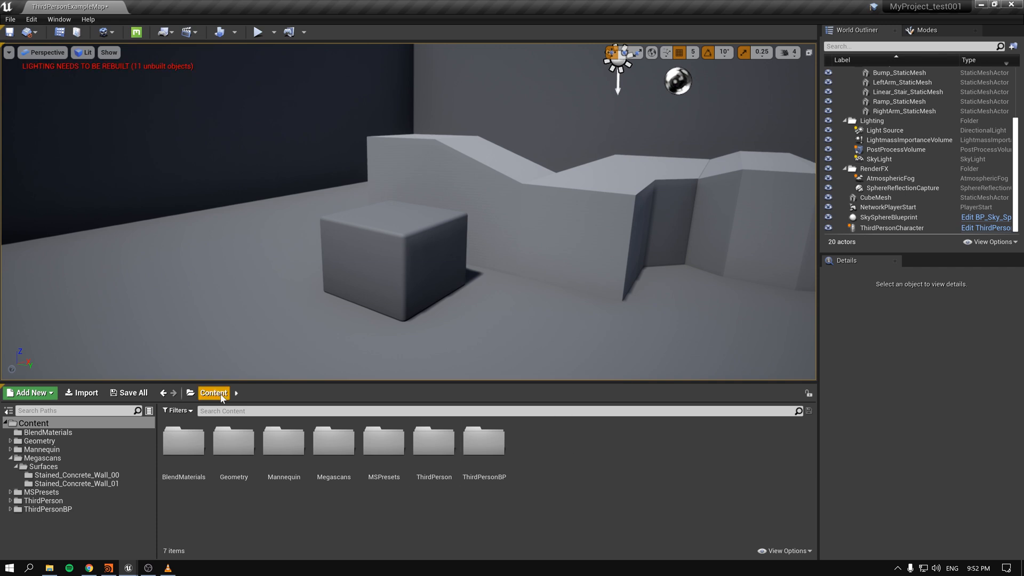
right_click(567, 456)
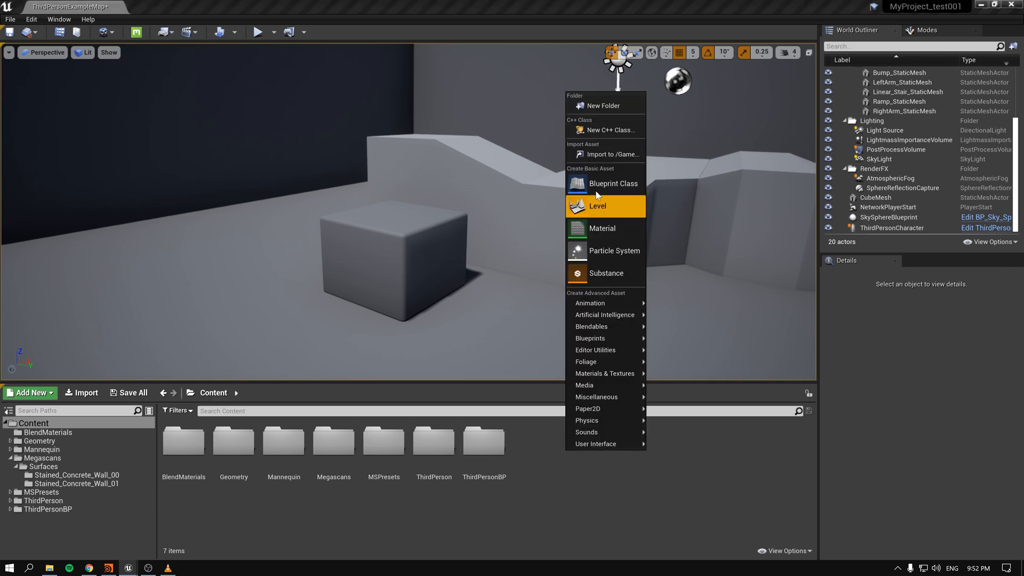
click(606, 154)
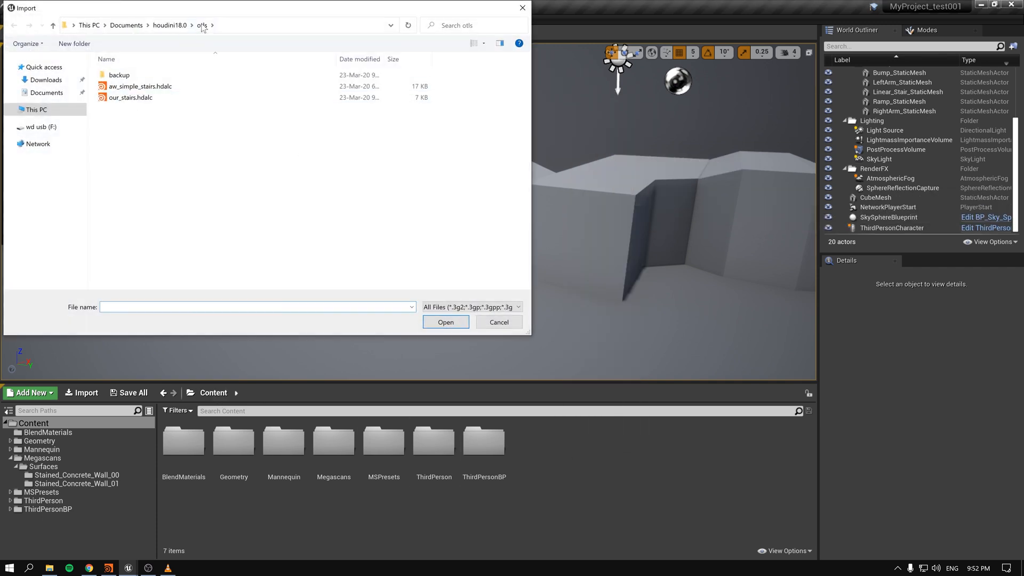
- Choose our_stairs.hdalc from the Documents/houdini18.0/otls folder as the file to import
drag(207, 10, 444, 143)
click(358, 158)
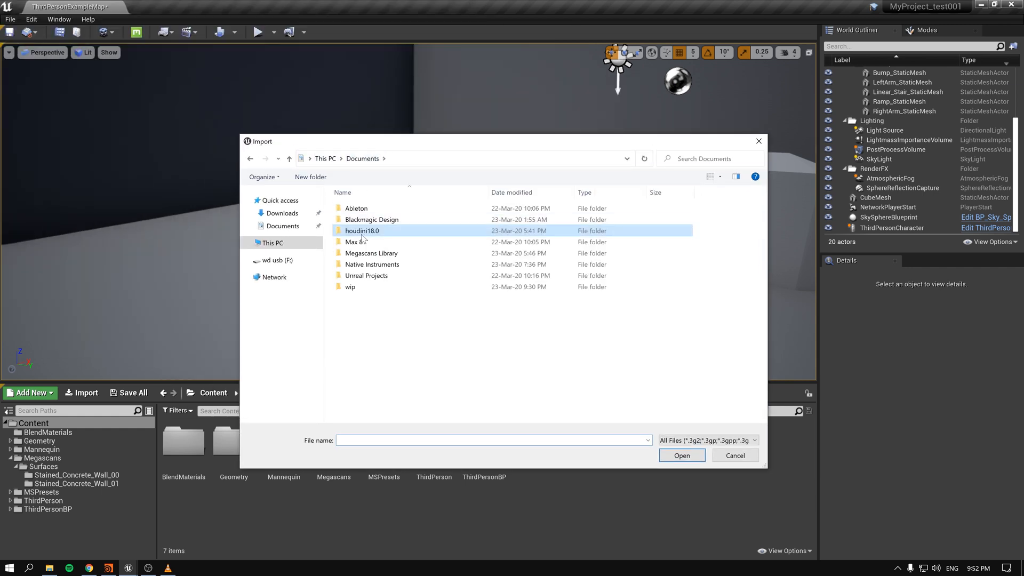
double_click(356, 230)
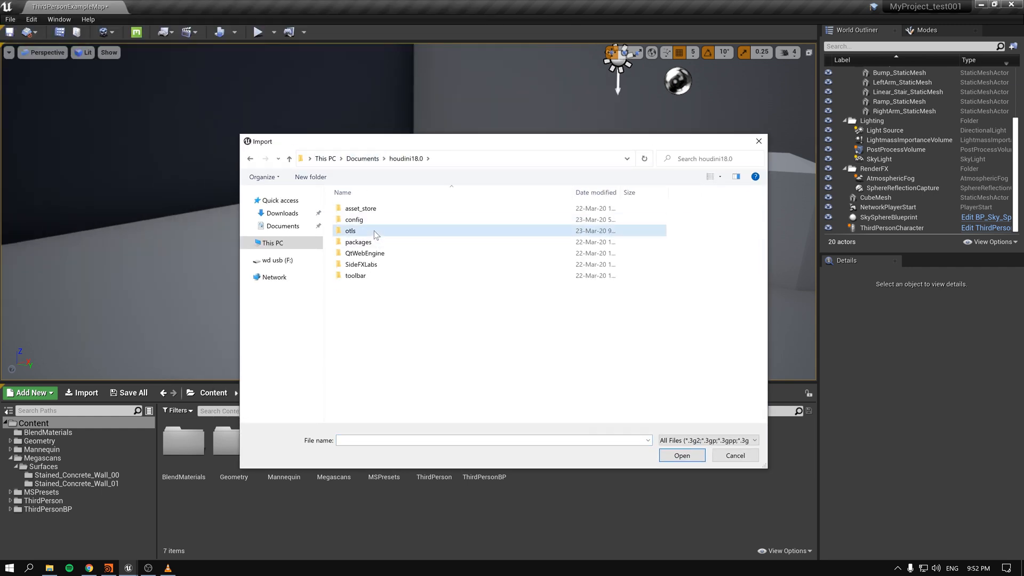
double_click(374, 233)
click(355, 232)
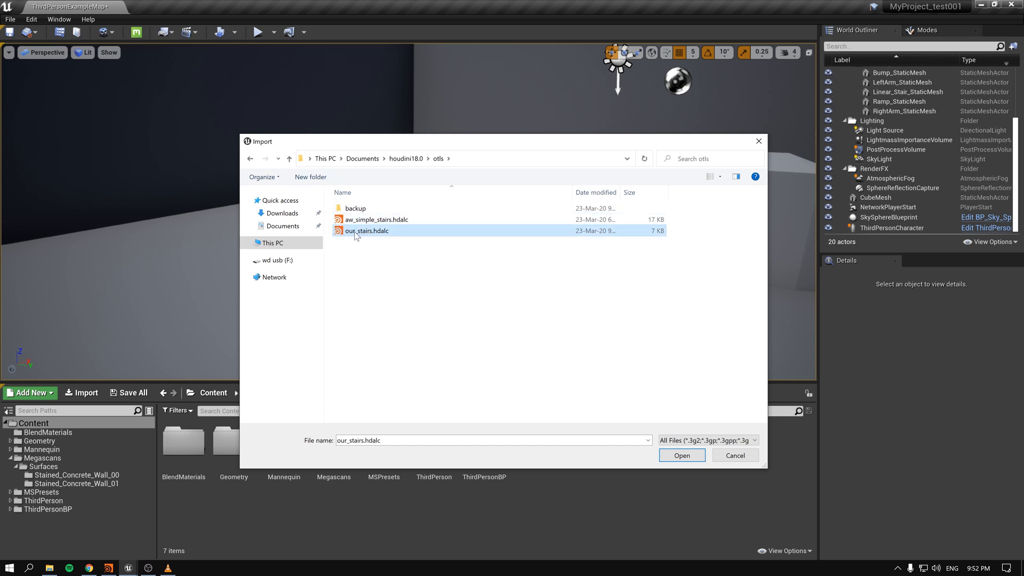
- Finish importing our_stairs.hdalc into the project's Content folder and deselect the new asset
click(680, 455)
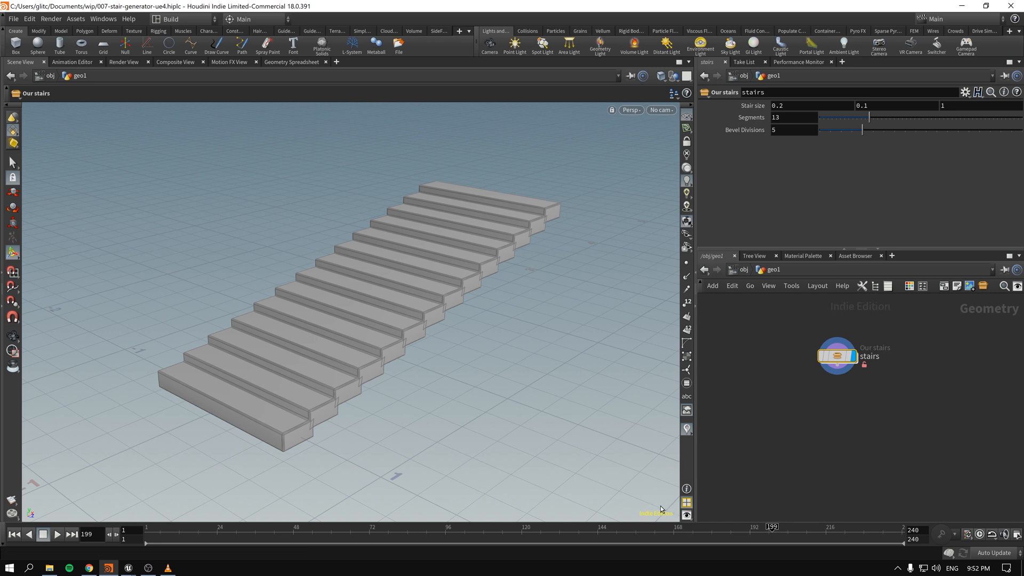
mouse_move(133, 570)
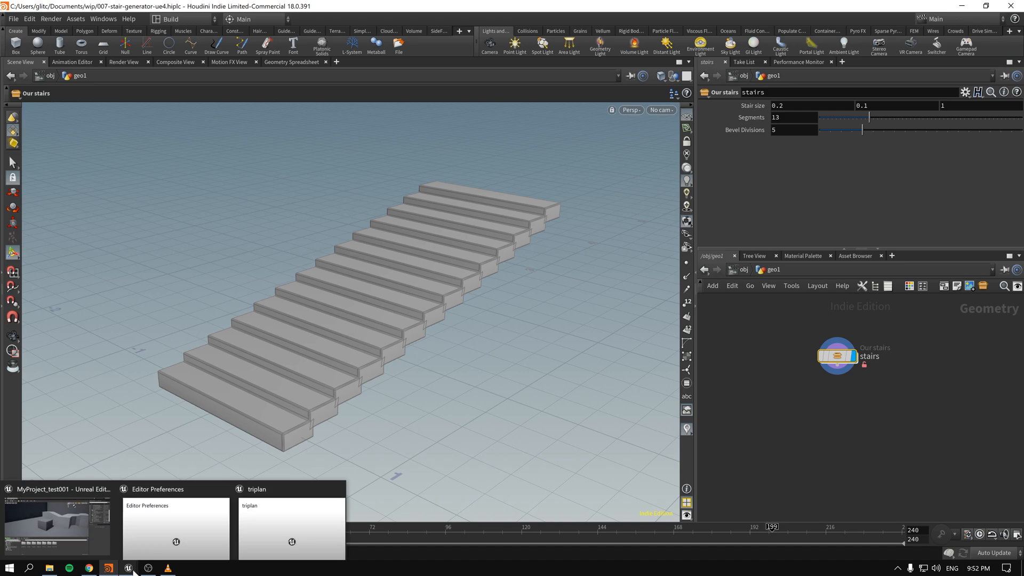
click(68, 497)
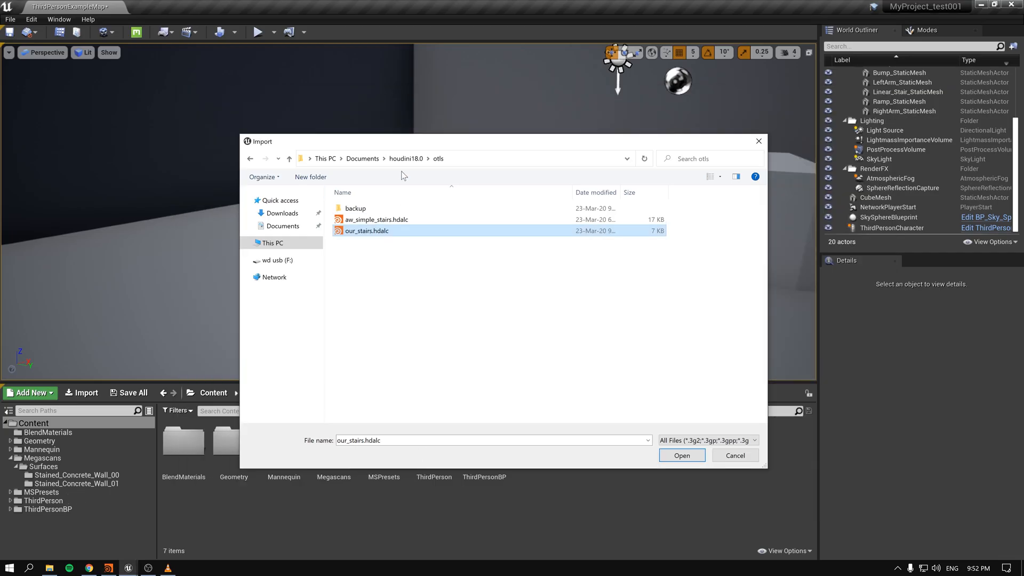
drag(417, 140, 270, 166)
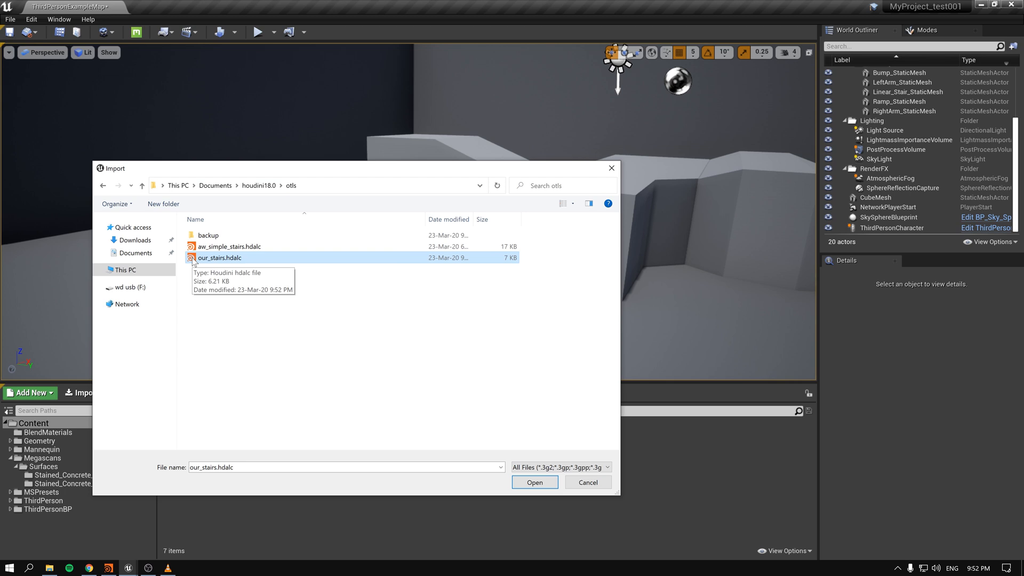
click(530, 484)
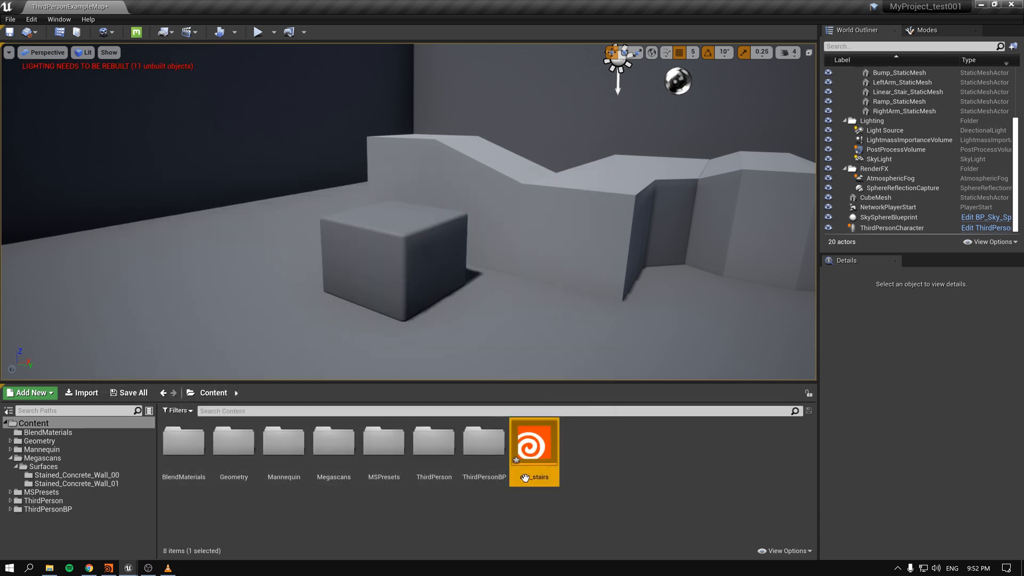
click(590, 498)
- Place the our_stairs asset in the level on the floor in front of the cube
right_drag(462, 296, 505, 313)
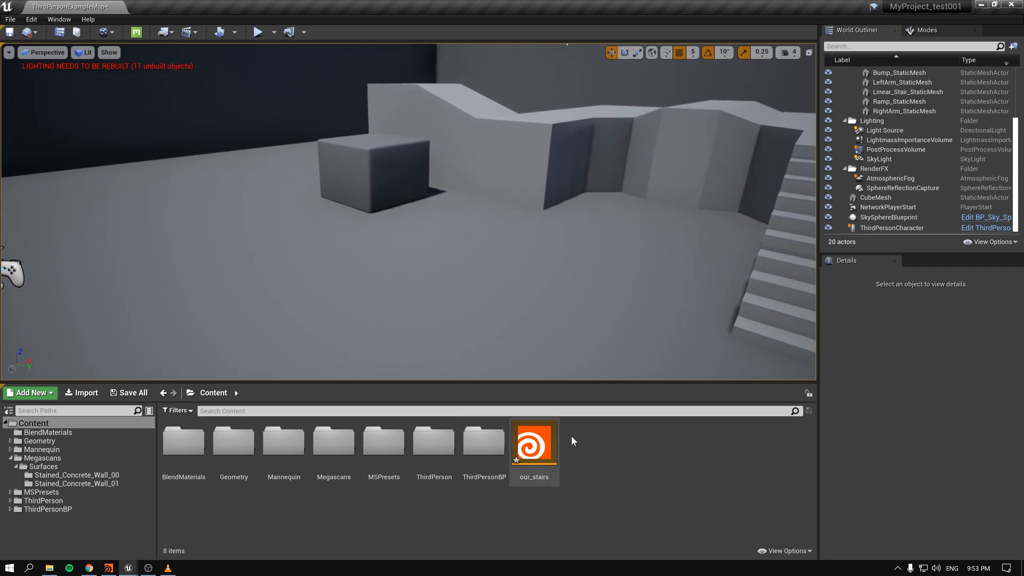
click(557, 464)
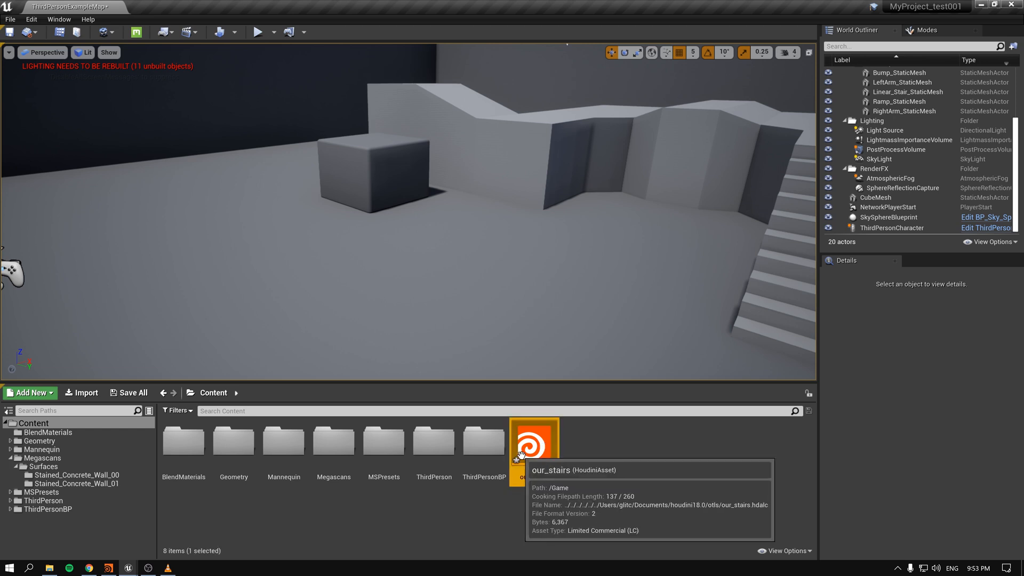
mouse_move(539, 453)
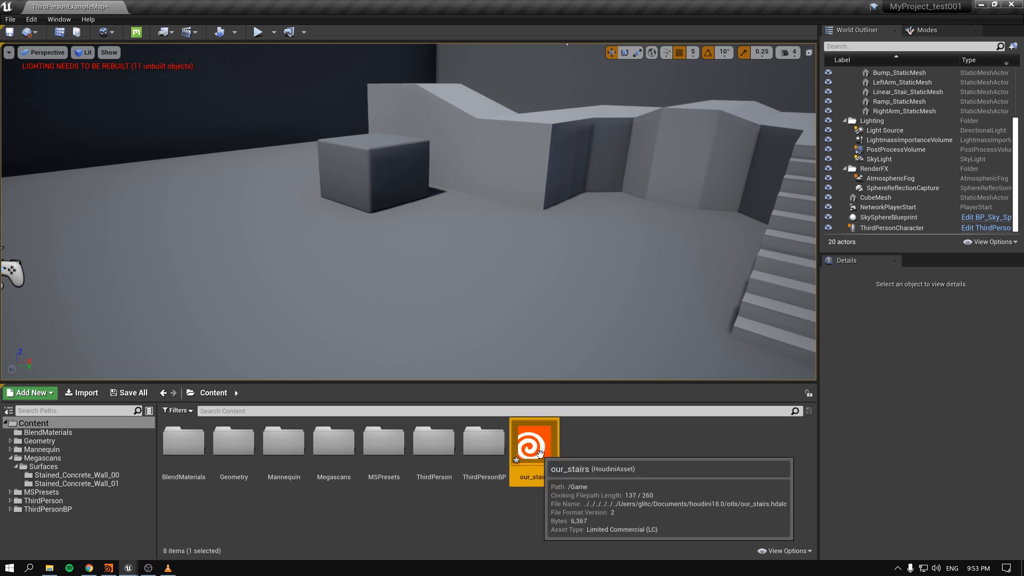
drag(539, 453, 387, 248)
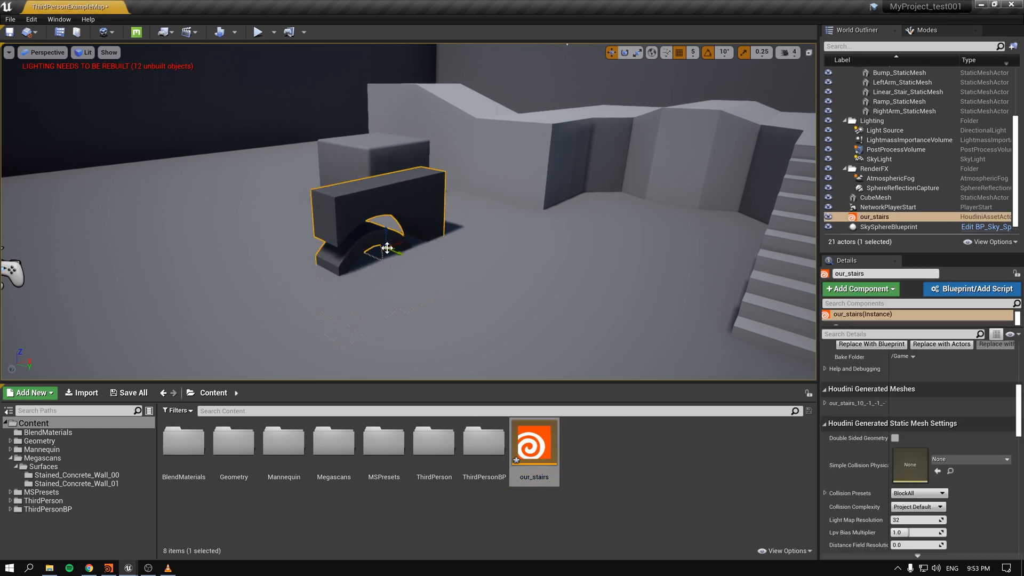
- Set the Z value of the placed stairs' Stair size to 0.2
right_drag(523, 206, 551, 213)
key(w)
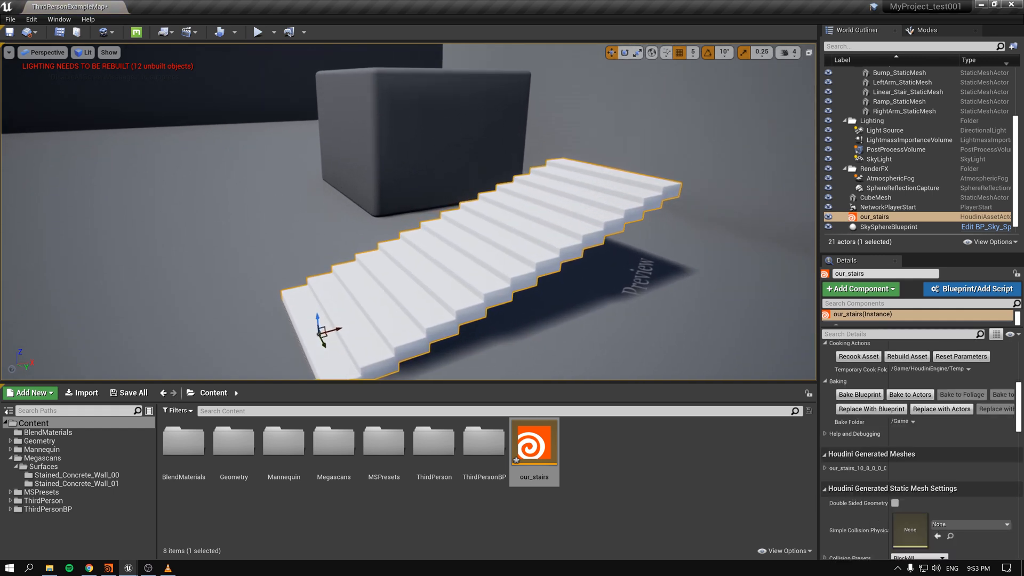
key(s)
mouse_move(477, 211)
right_down()
mouse_move(469, 209)
mouse_move(477, 211)
right_up()
key(a)
key(d)
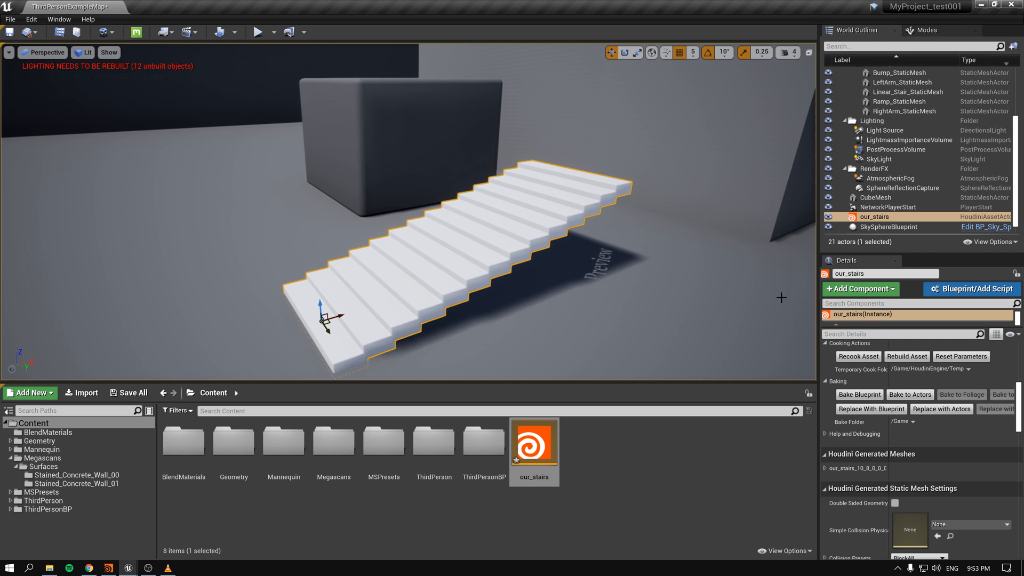
scroll(1018, 356, up, 5)
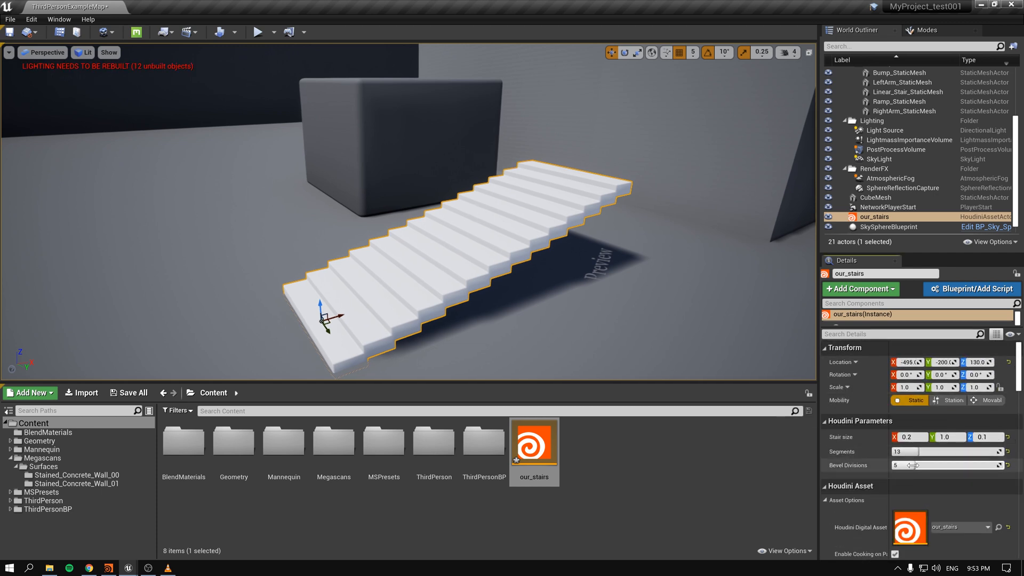
click(737, 497)
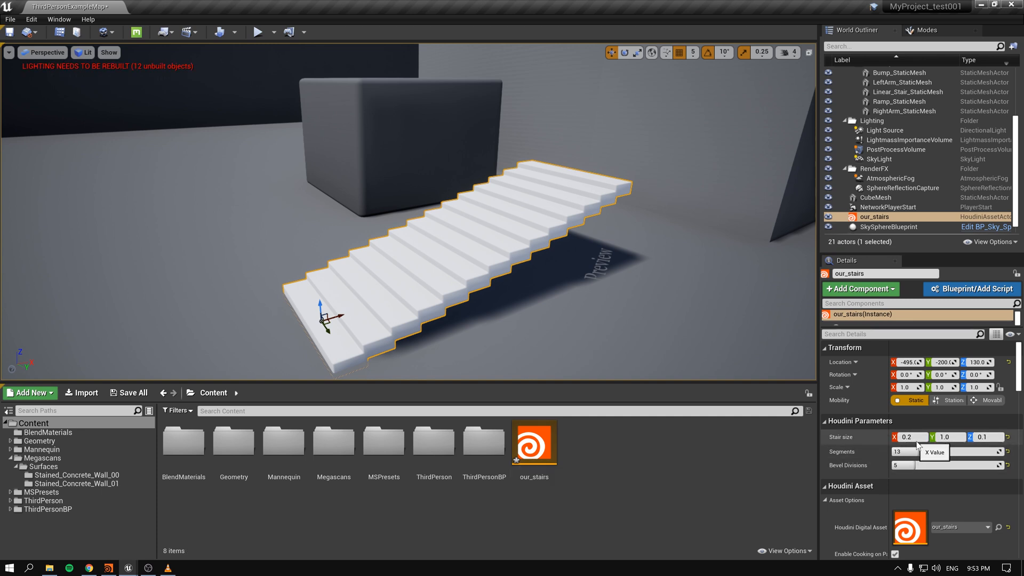
click(985, 436)
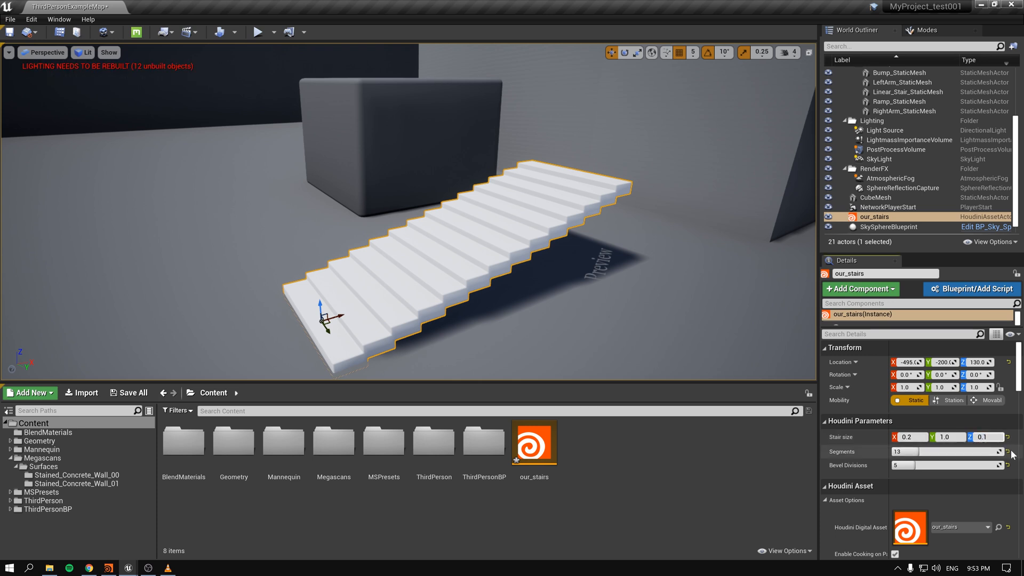
key(Return)
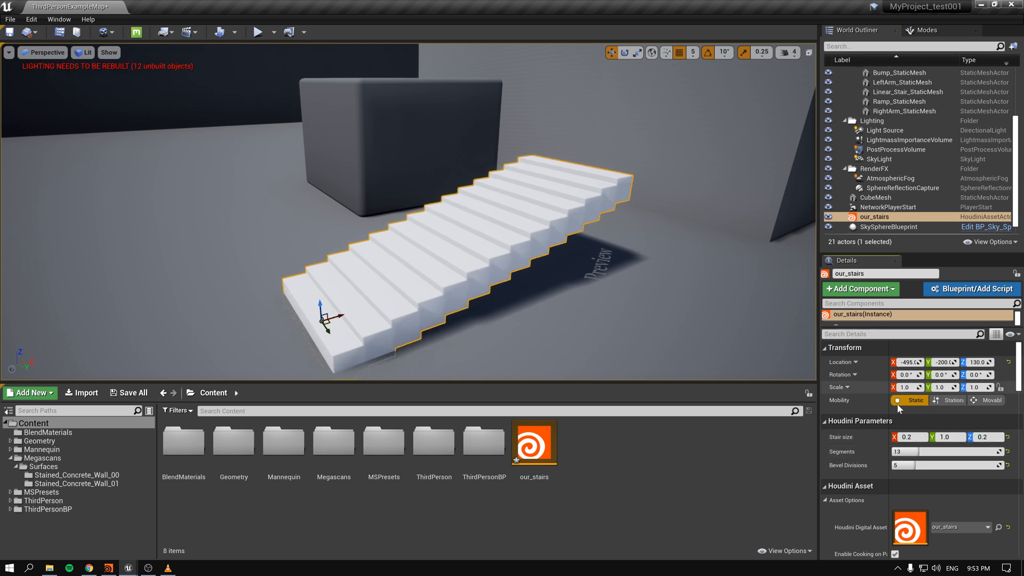
- Set the placed stairs' Segments to 14 and the Z value of Stair size to 0.1
drag(916, 451, 914, 452)
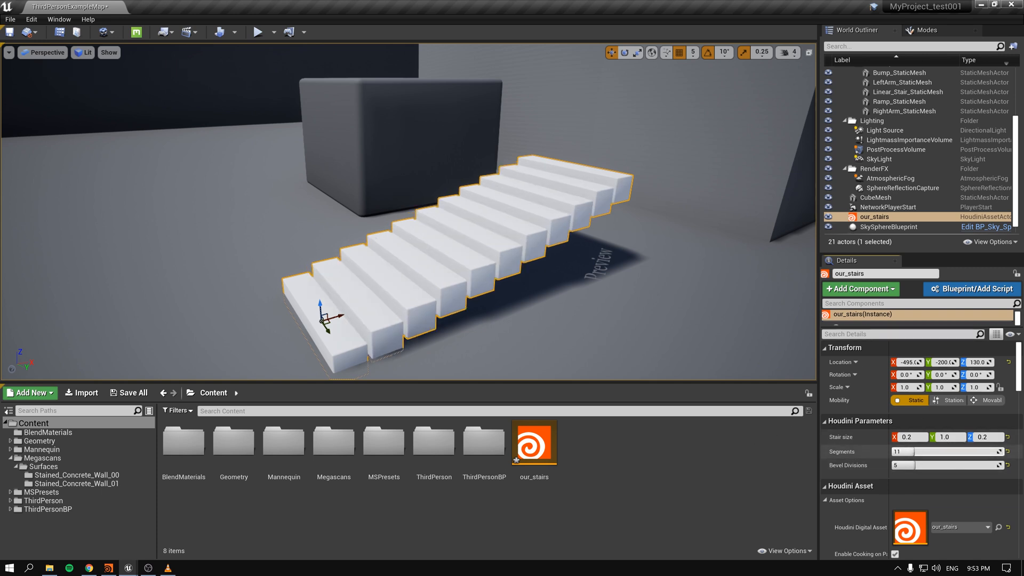
click(987, 437)
text(0.)
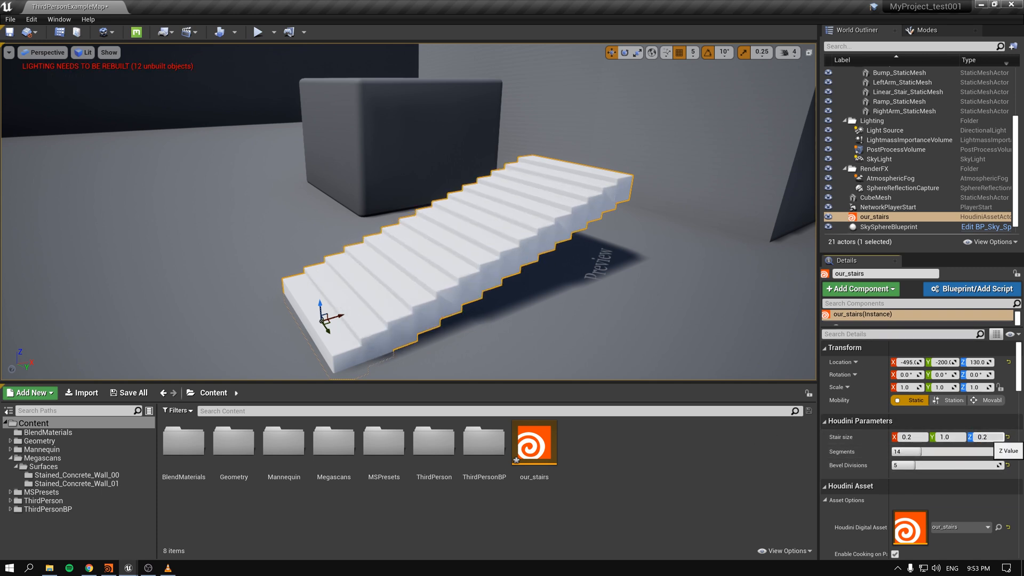
key(Return)
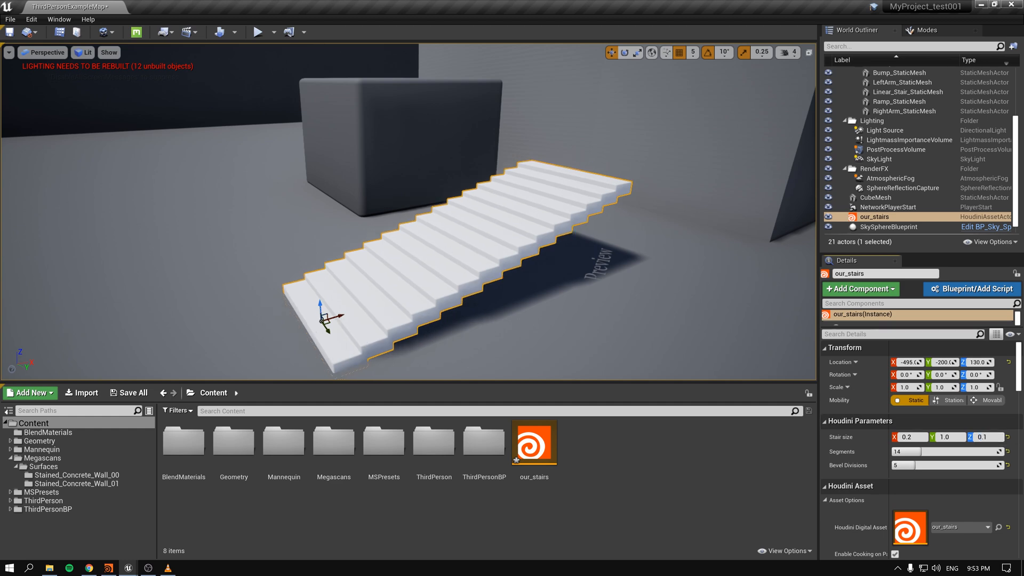
- Switch back to Houdini and go inside the stairs asset's network
mouse_move(408, 212)
right_down()
mouse_move(388, 194)
mouse_move(423, 201)
mouse_move(415, 201)
right_up()
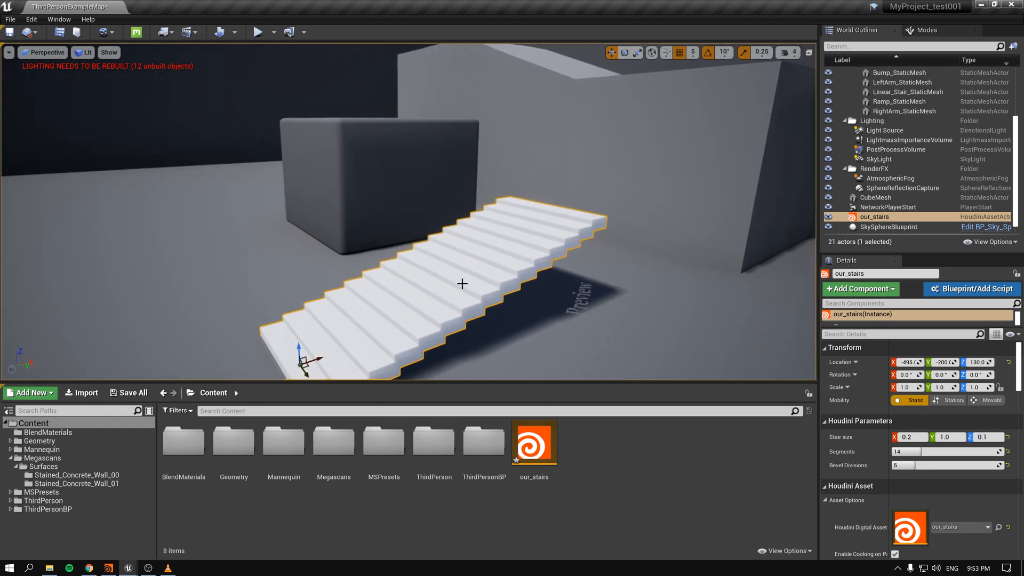
key(s)
mouse_move(462, 284)
right_down()
mouse_move(474, 288)
mouse_move(464, 284)
right_up()
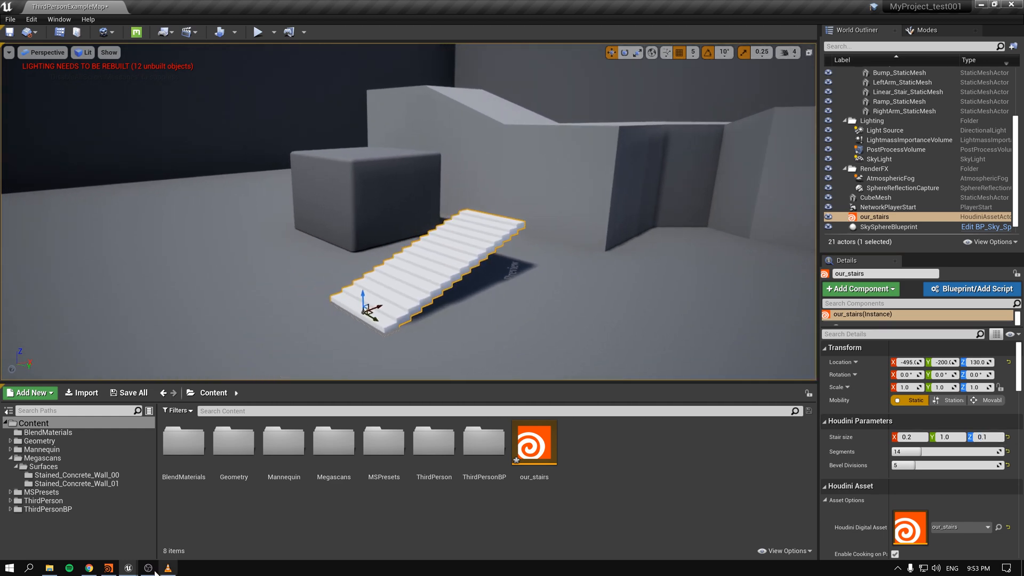
click(109, 568)
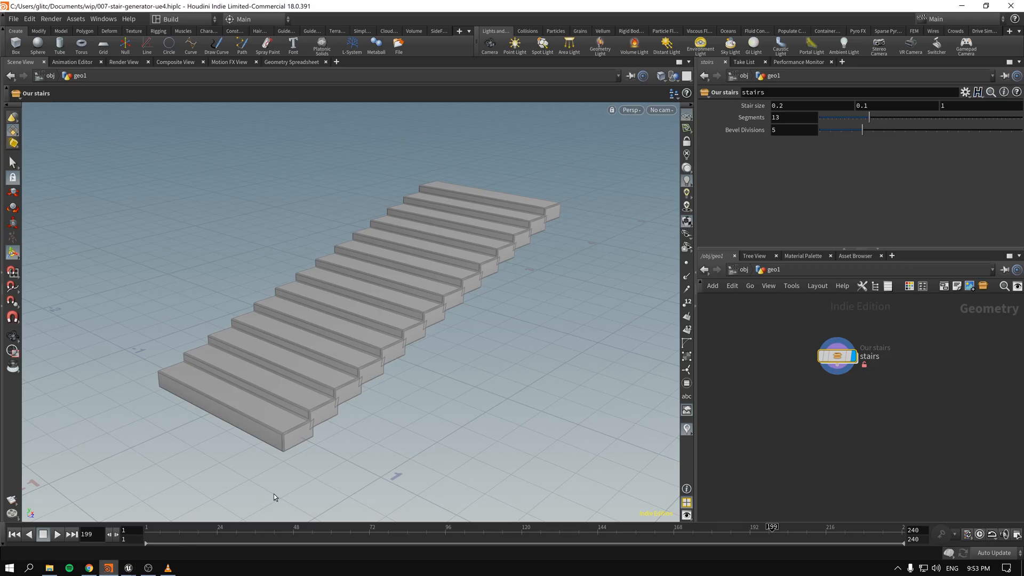
double_click(843, 359)
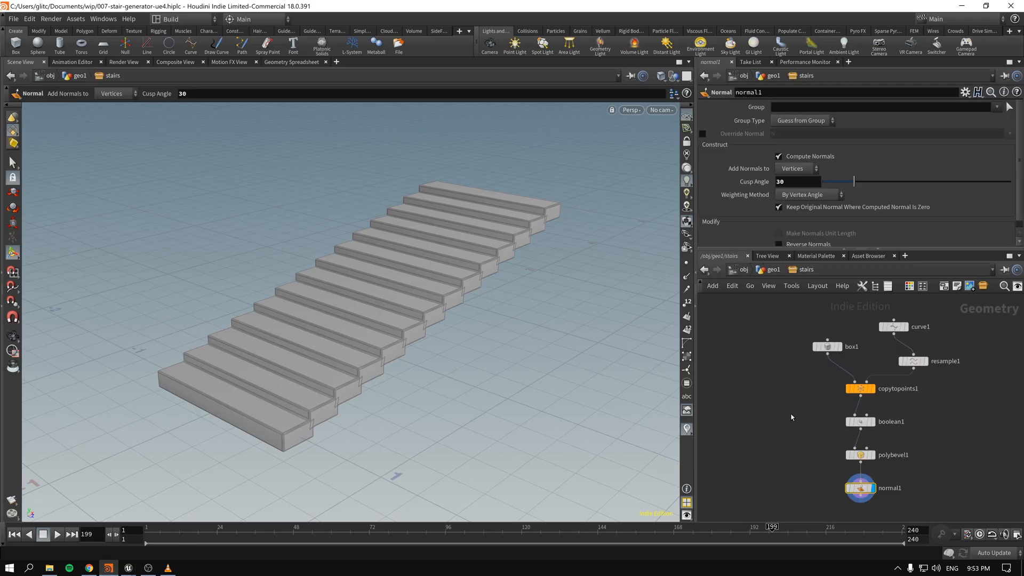
- Select the curve1 node and line it up directly above resample1 in the stairs network
middle_drag(796, 465, 793, 433)
click(857, 469)
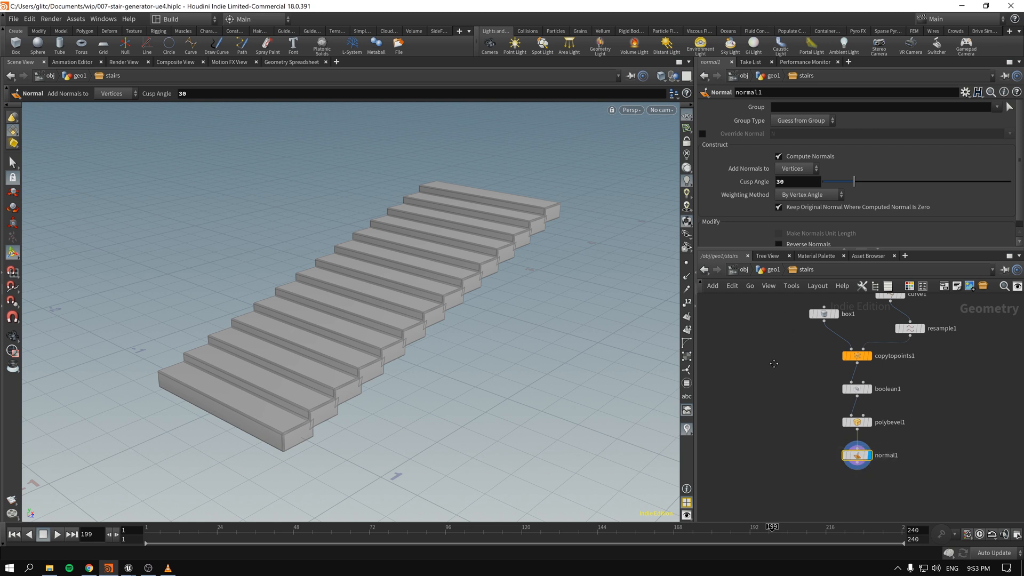
middle_drag(773, 363, 764, 396)
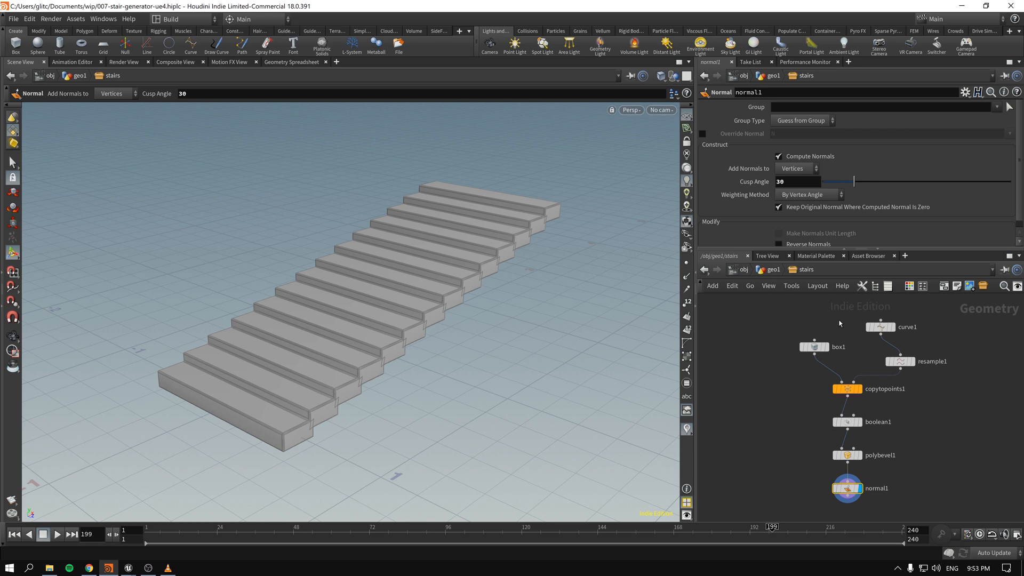
click(879, 326)
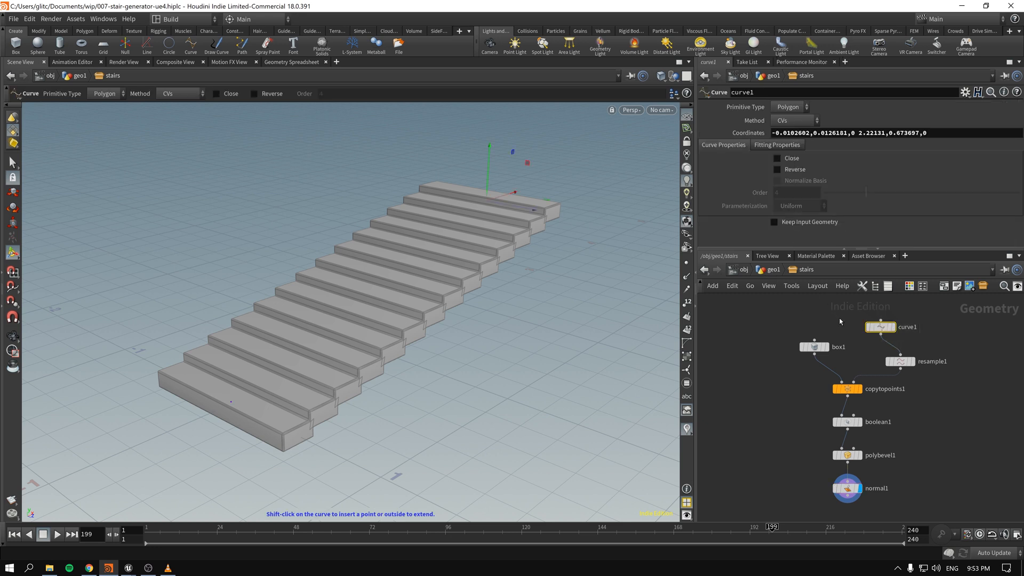
drag(880, 327, 900, 328)
- Move the upper end point of curve1 to about X 2.29 in the viewport
key(Escape)
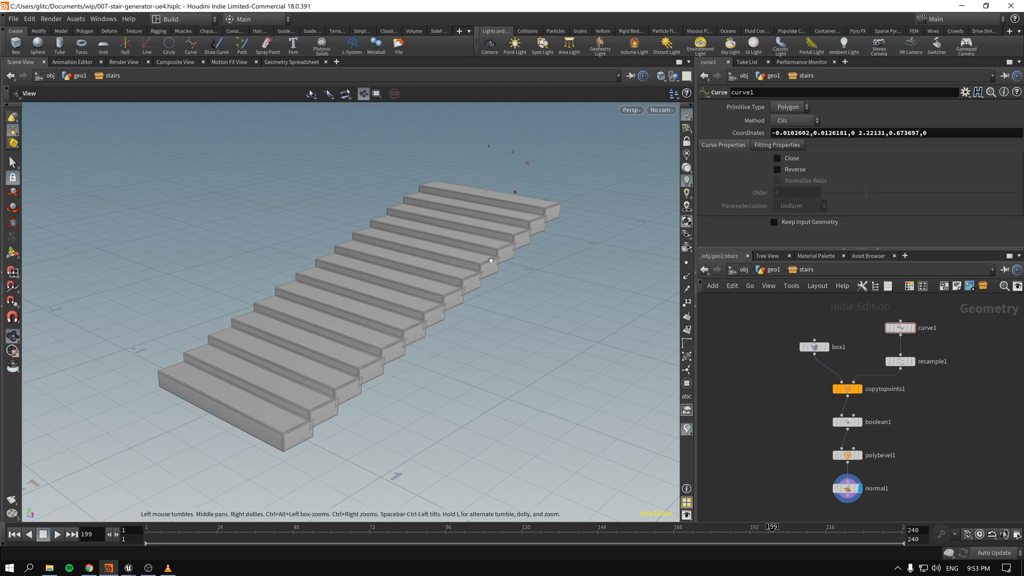
drag(490, 261, 601, 213)
key(Return)
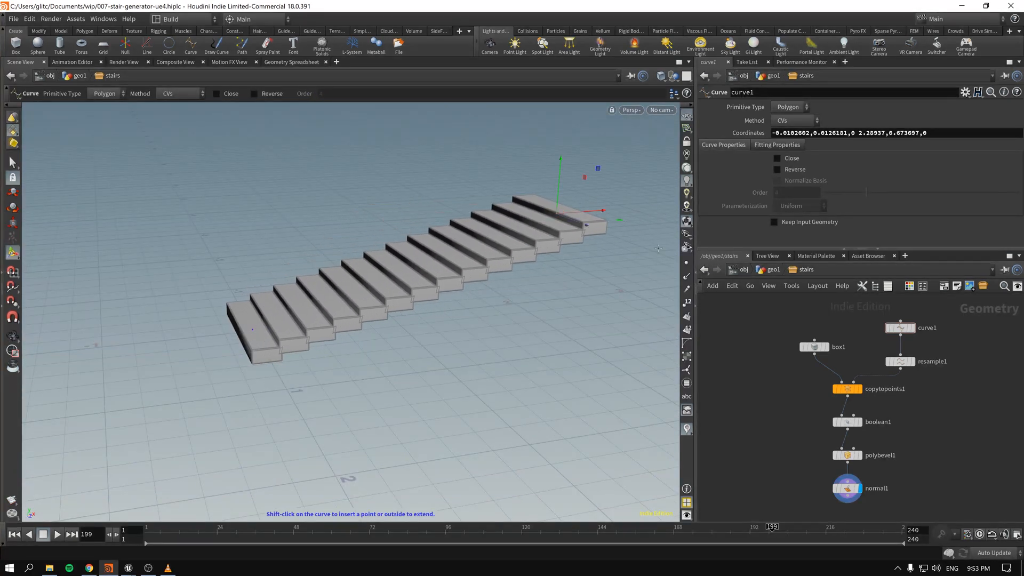
- Return to the geo1 level and open the type properties of the stairs asset
click(771, 269)
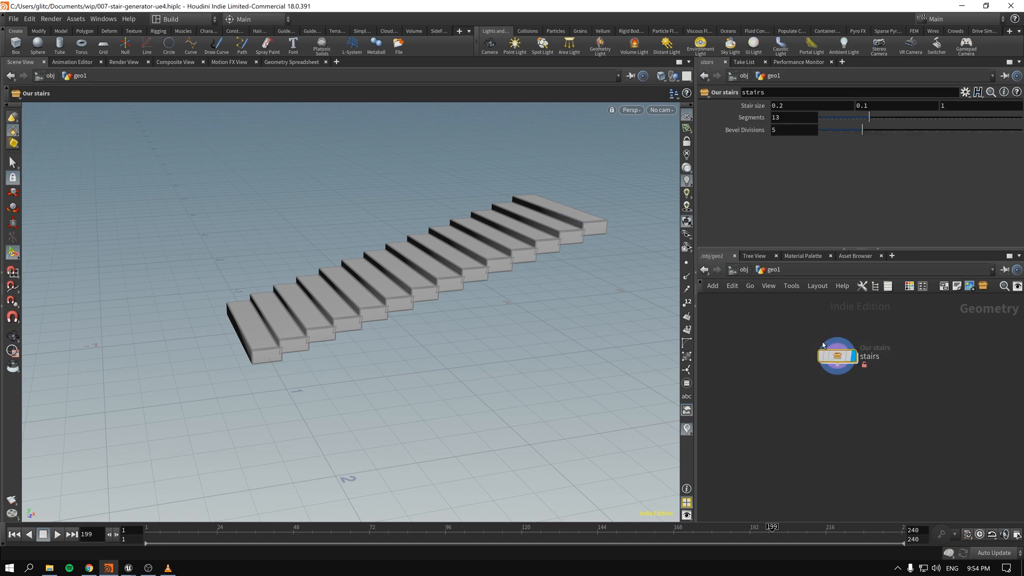
double_click(835, 356)
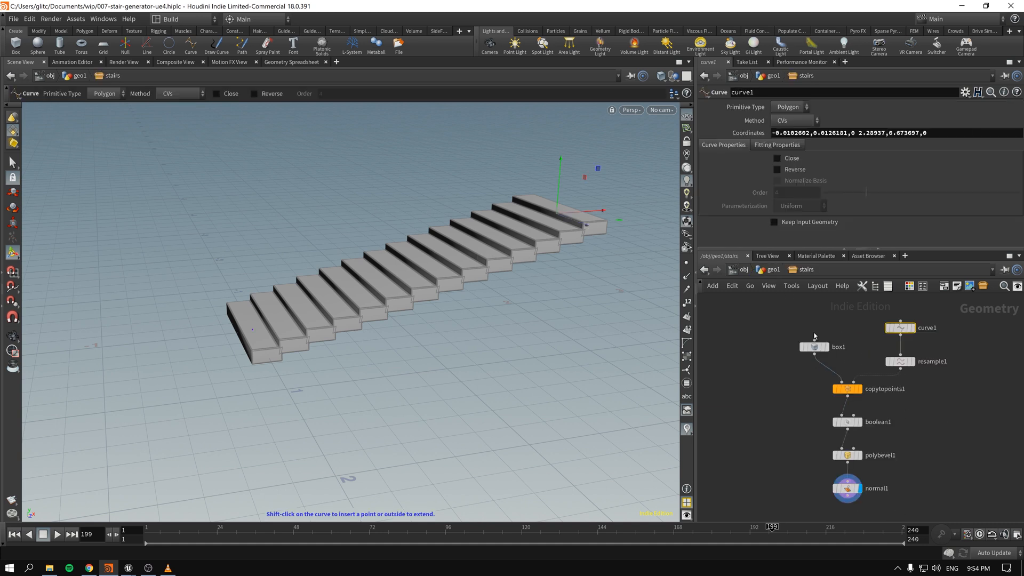
click(769, 269)
right_click(840, 356)
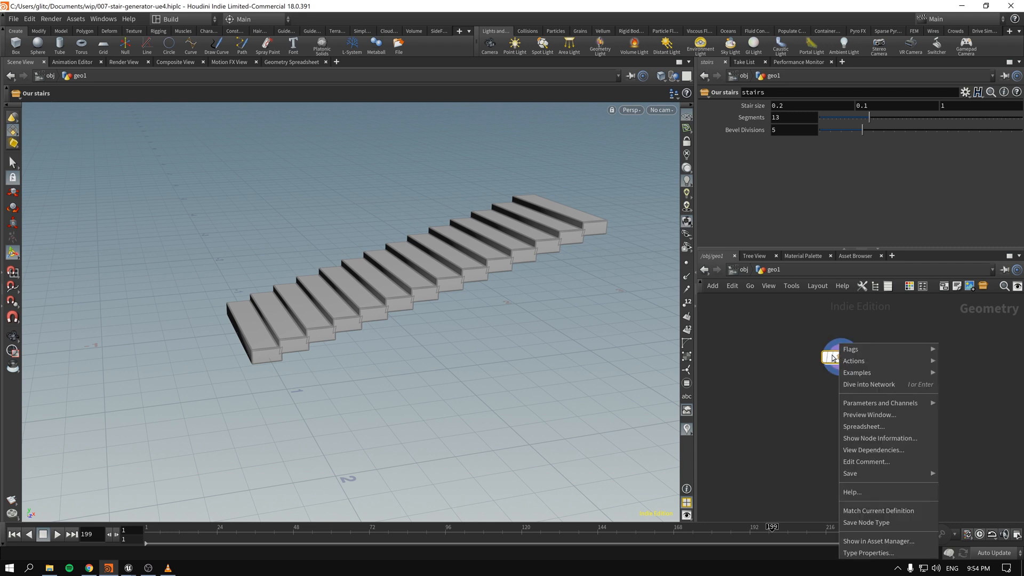
click(889, 554)
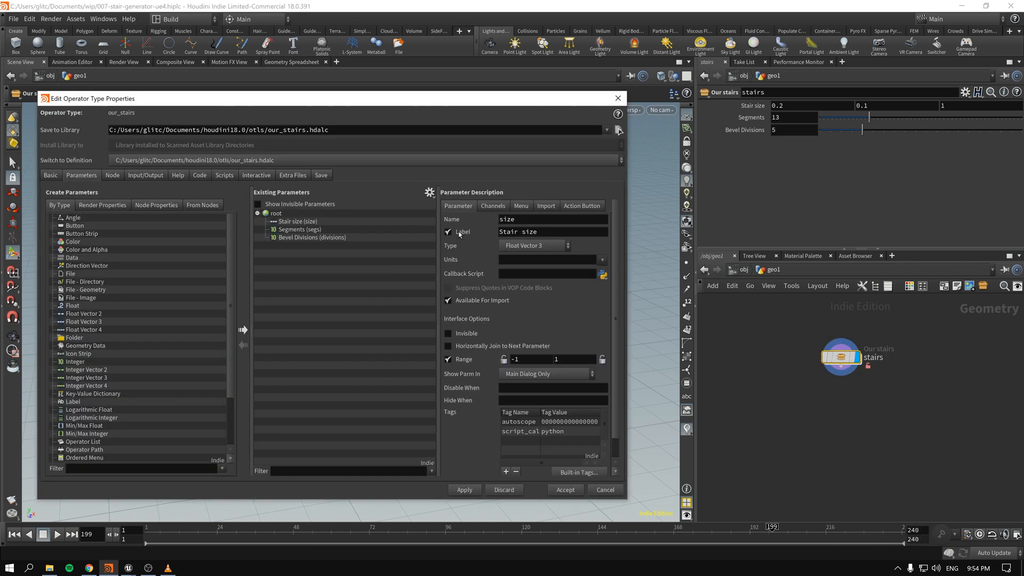
- Assign curve1 from the stairs network as the asset's editable node and accept the type properties
click(113, 176)
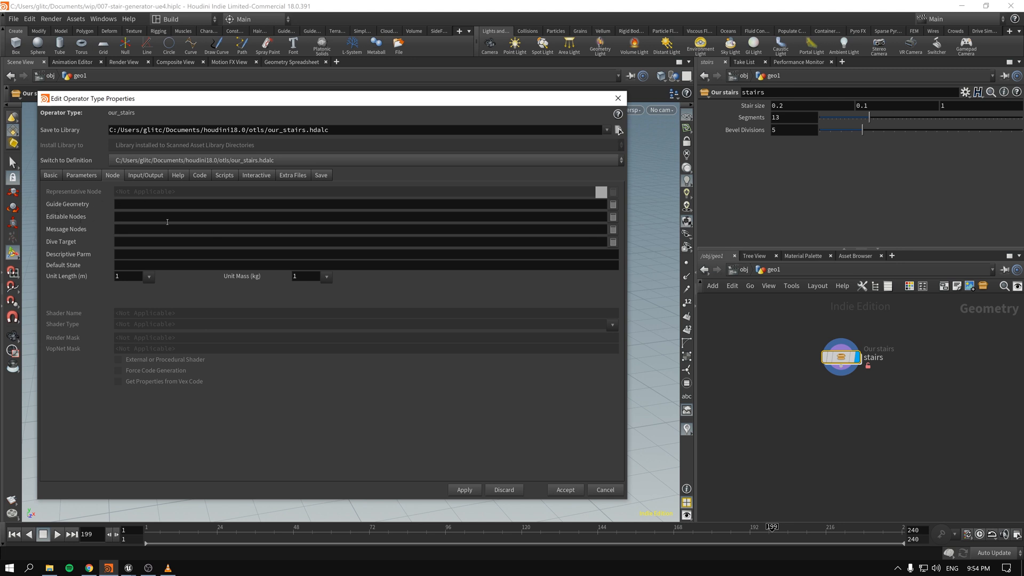
click(613, 217)
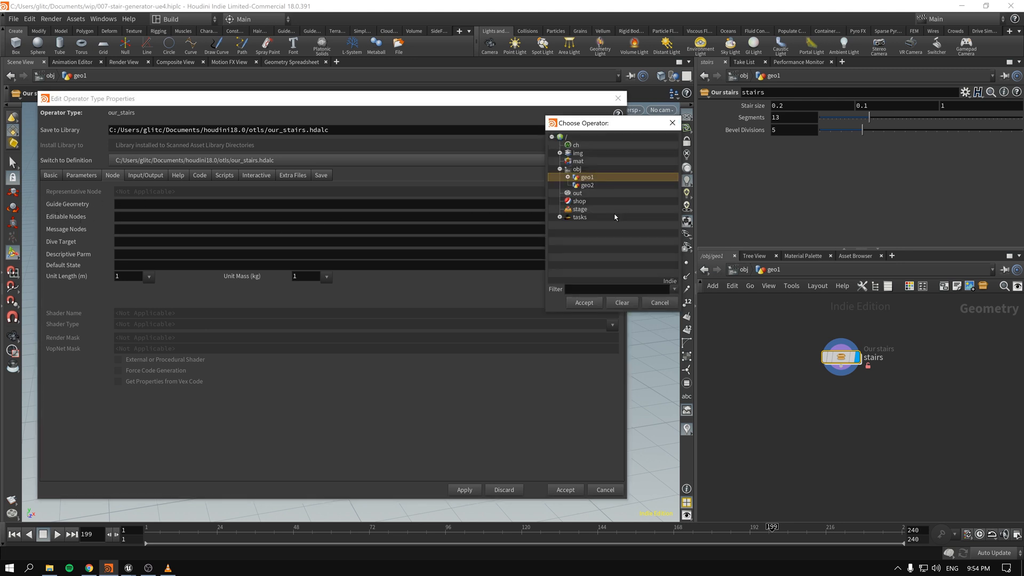
click(567, 178)
click(576, 185)
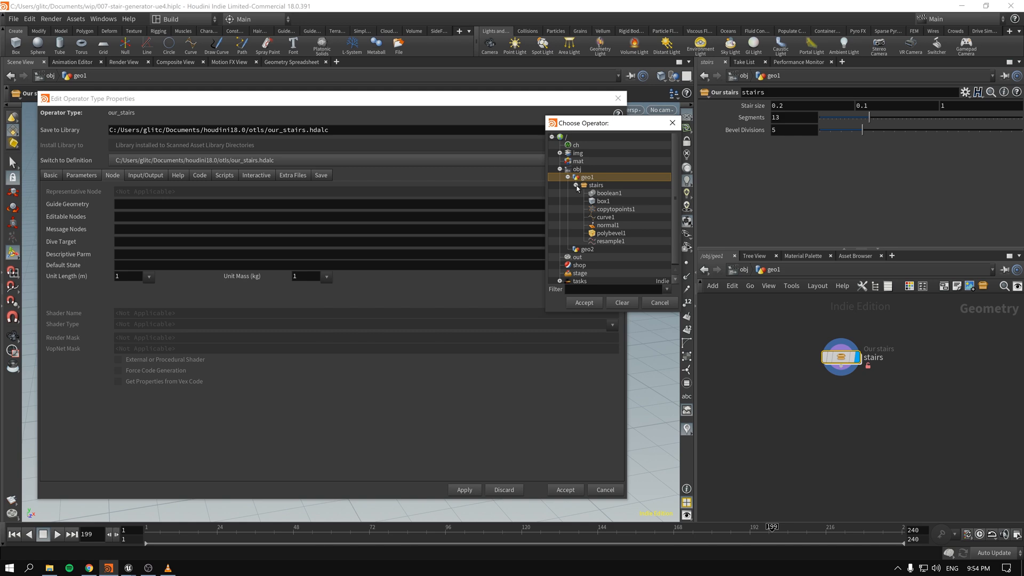
click(606, 217)
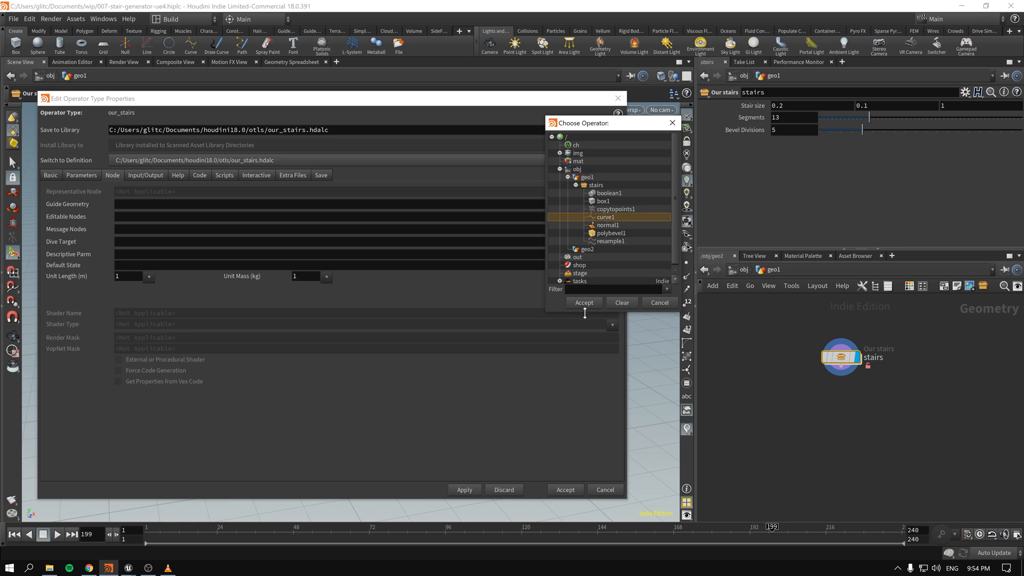
click(584, 302)
click(566, 491)
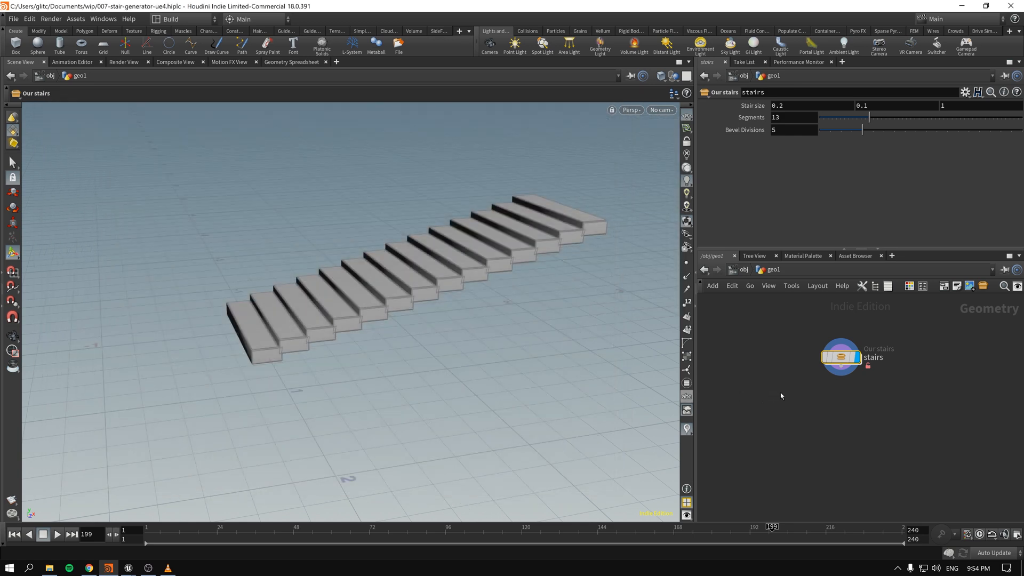
- Select the normal1 node inside the stairs network, return to geo1 and save the stairs node type
mouse_move(505, 237)
alt+mouse_down()
mouse_move(478, 226)
mouse_move(509, 250)
alt+mouse_up()
double_click(842, 357)
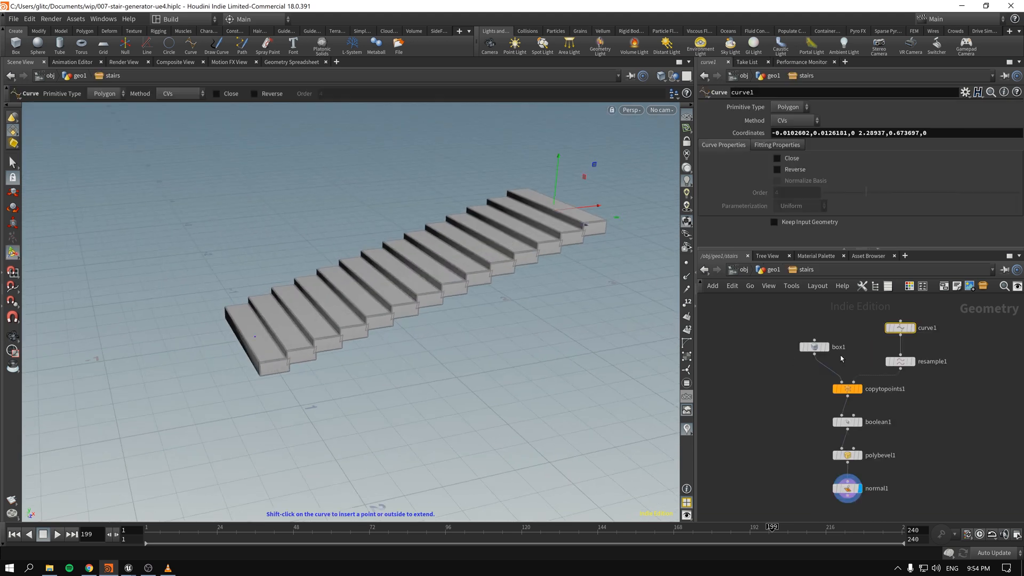
drag(786, 471, 853, 514)
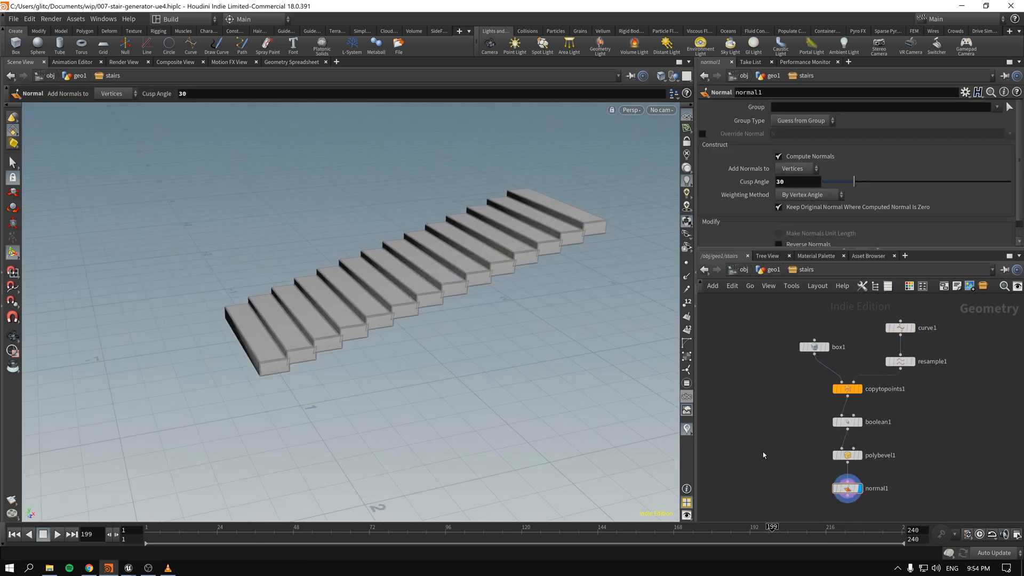
key(u)
right_click(832, 355)
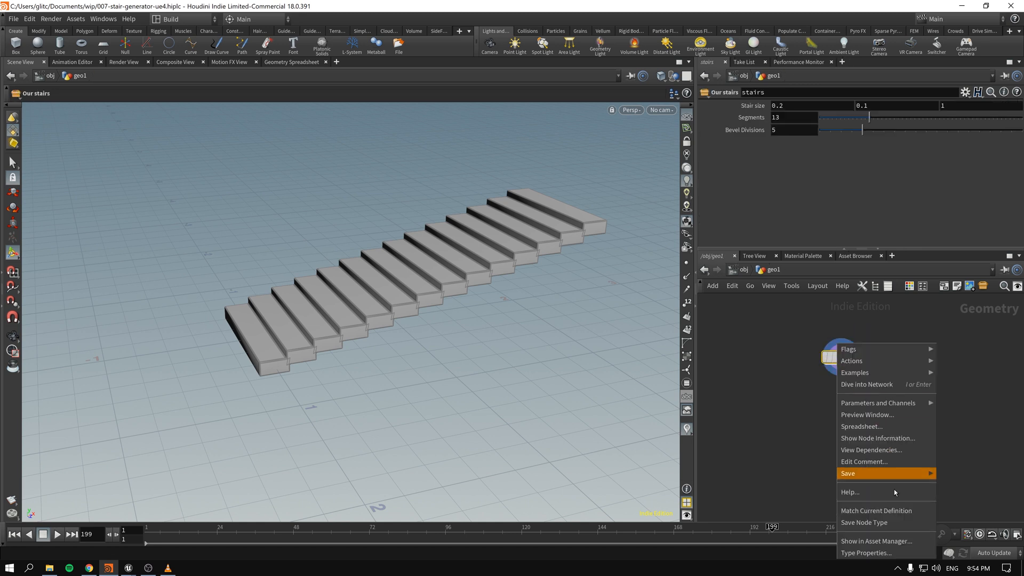
click(886, 524)
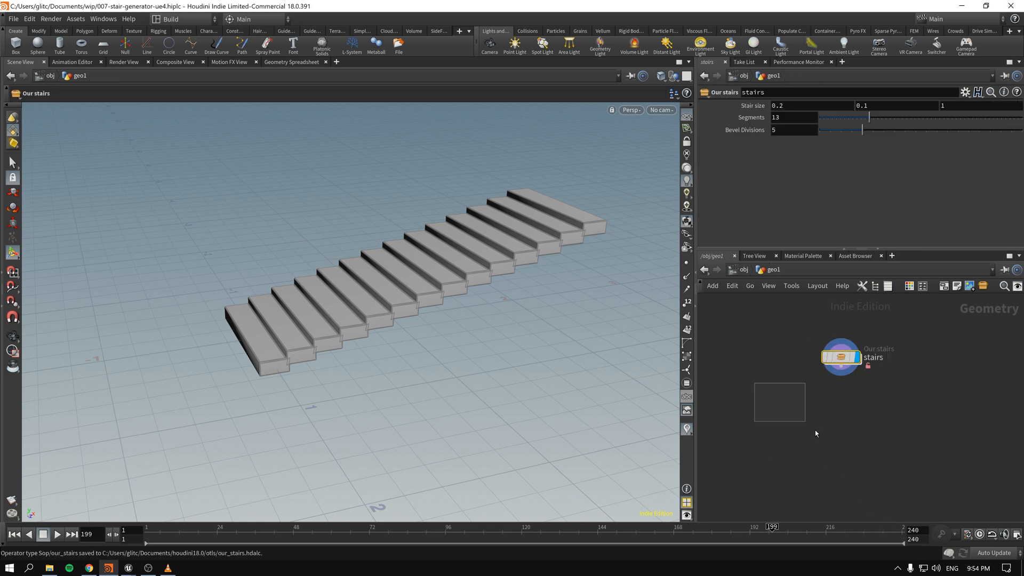
drag(814, 431, 816, 432)
- Switch to Unreal Engine and reimport the our_stairs asset
click(130, 567)
click(68, 527)
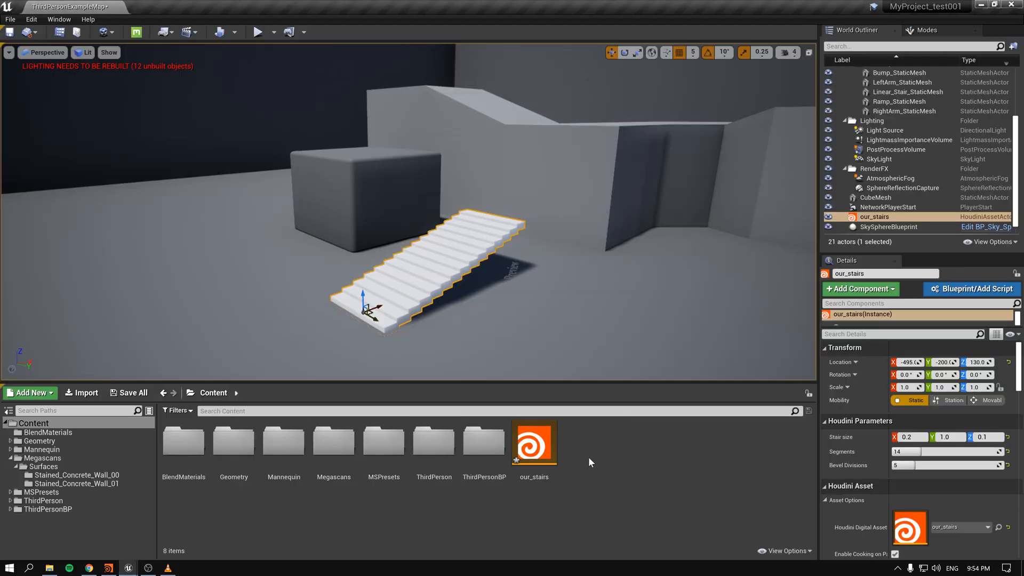
right_click(527, 436)
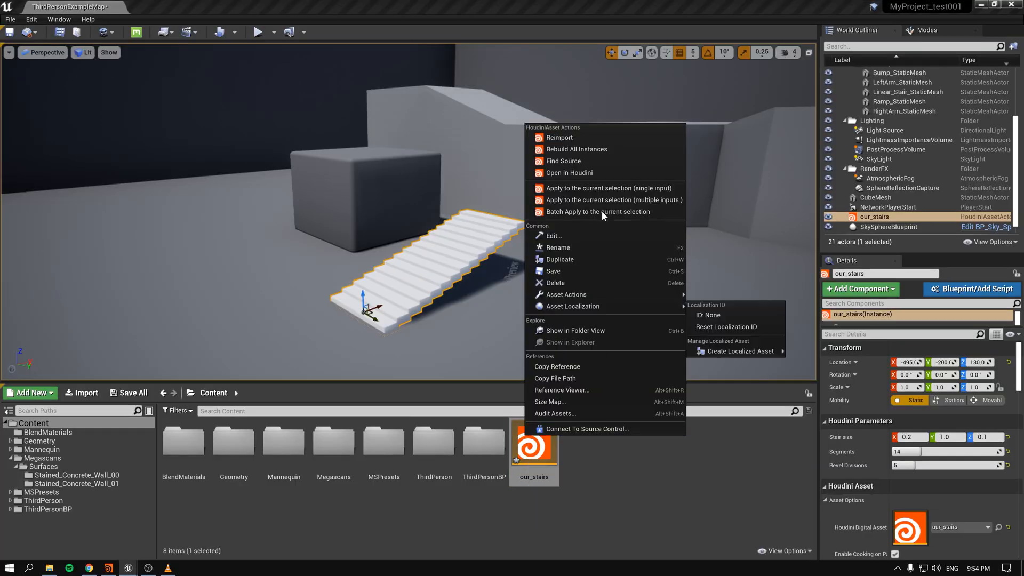
click(598, 137)
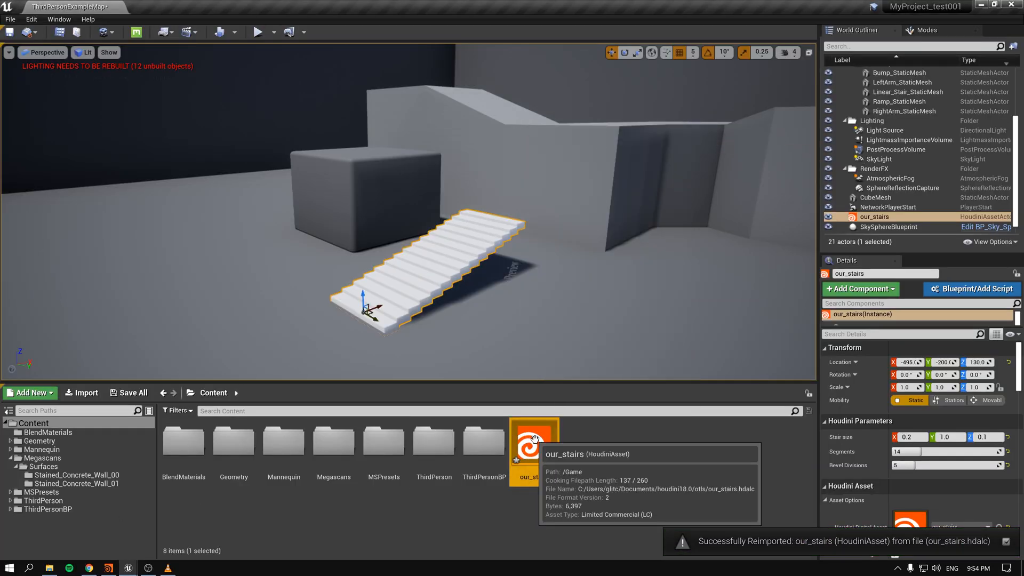
right_click(534, 437)
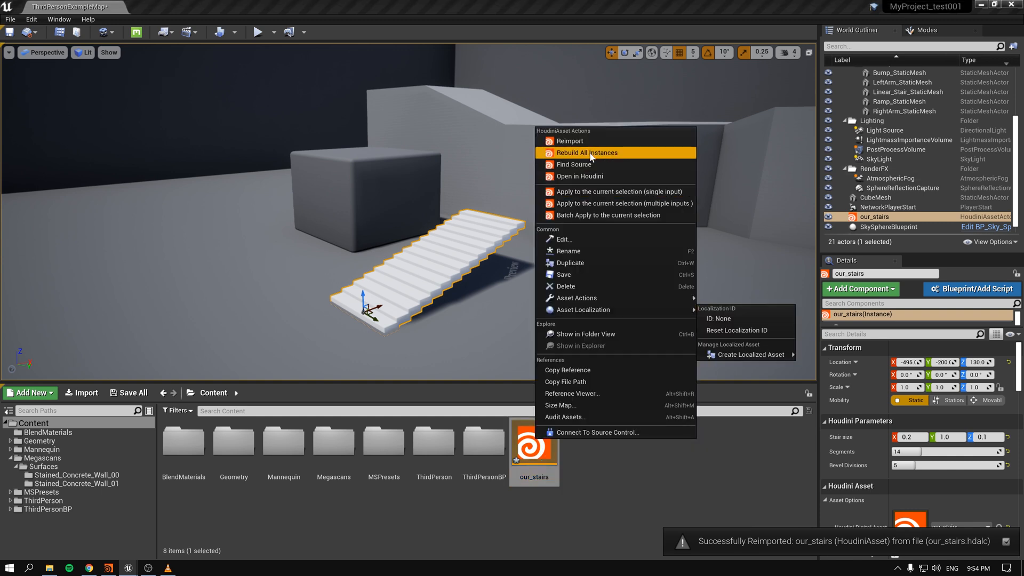
click(597, 138)
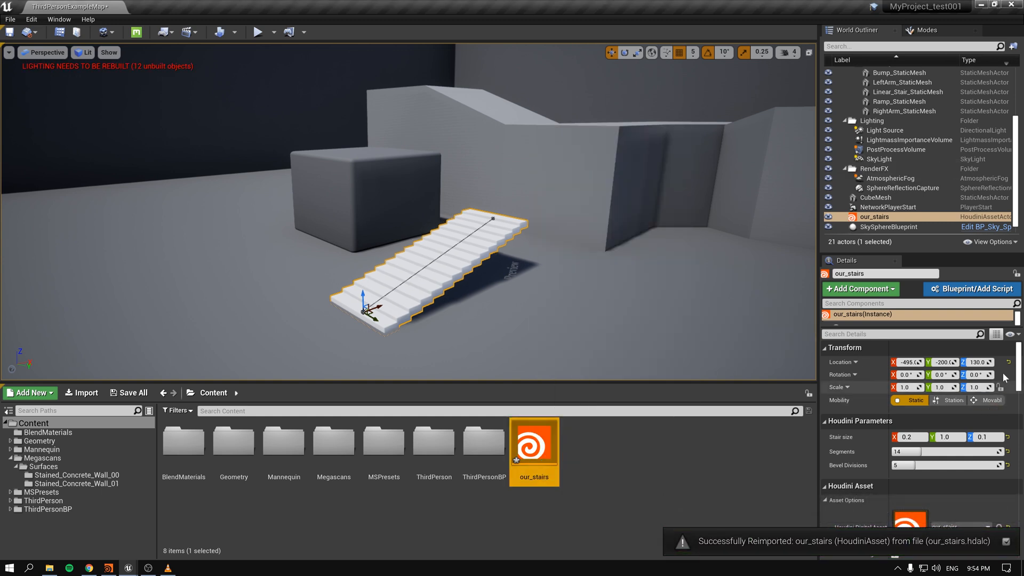
- Set the placed stairs' mobility to Movable and move the curve's upper end point up to the top edge of the tall block
click(991, 400)
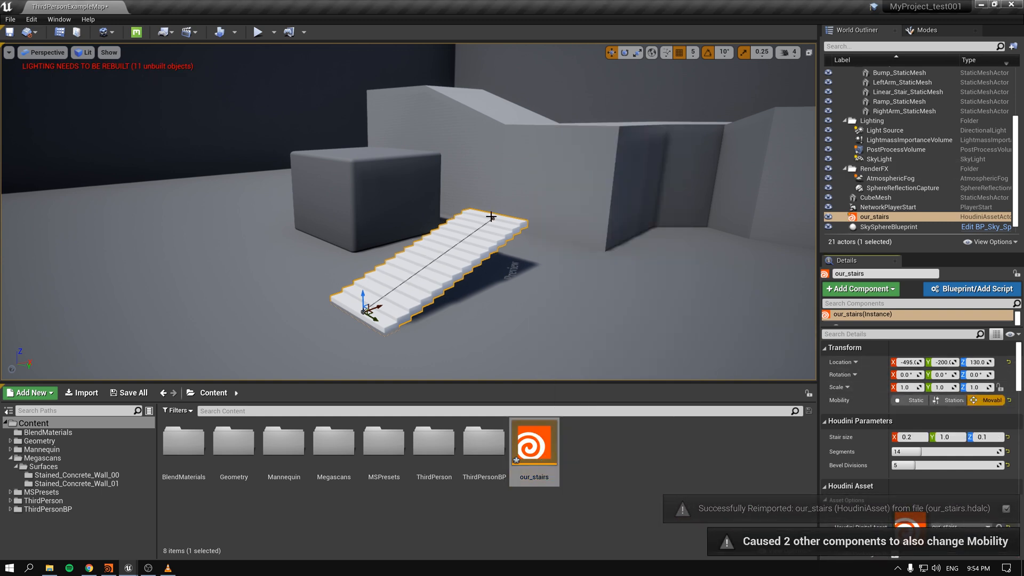
click(493, 218)
key(d)
right_drag(492, 218, 457, 218)
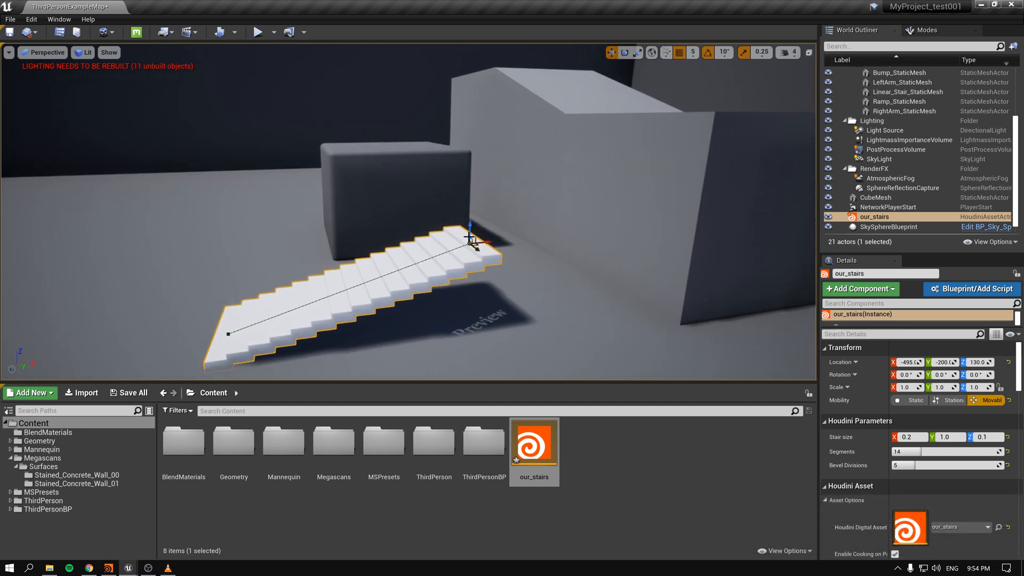
drag(484, 235, 601, 100)
right_drag(541, 110, 517, 124)
drag(555, 152, 579, 151)
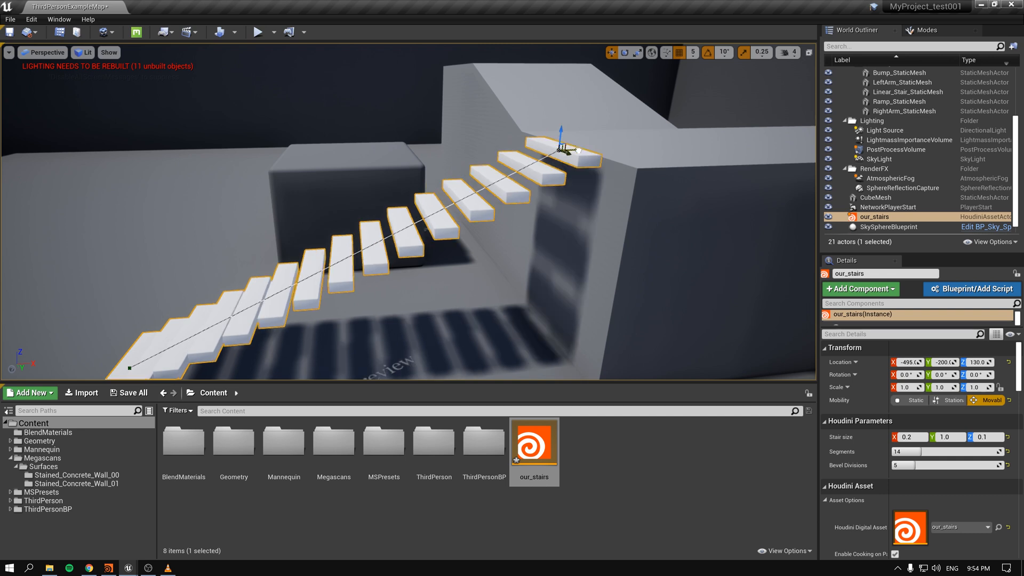
right_drag(565, 160, 499, 156)
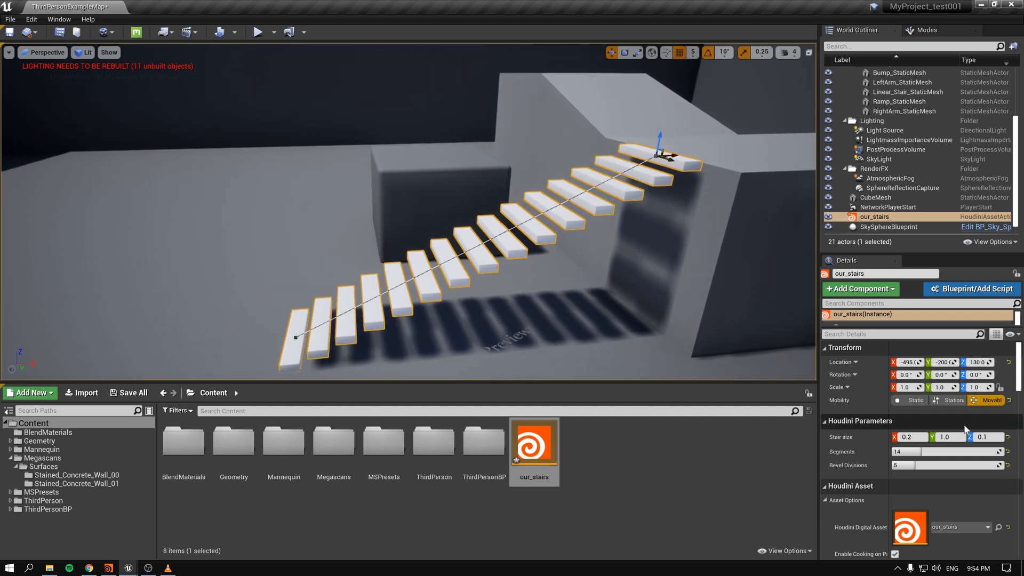
- Set the placed stairs' Segments to 23 and select the curve's lower end point
drag(919, 452, 926, 453)
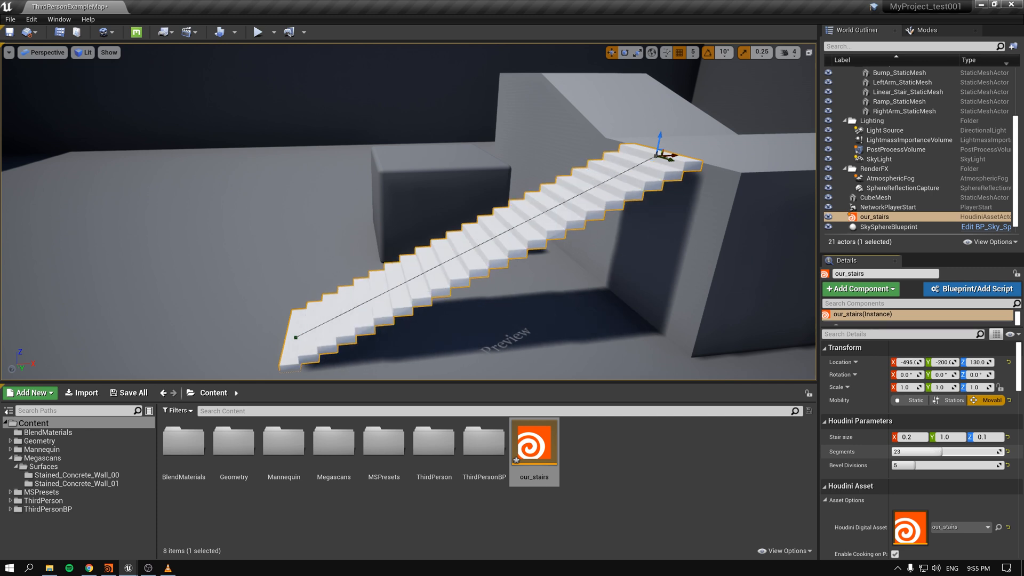
right_drag(441, 299, 490, 309)
click(592, 453)
click(411, 337)
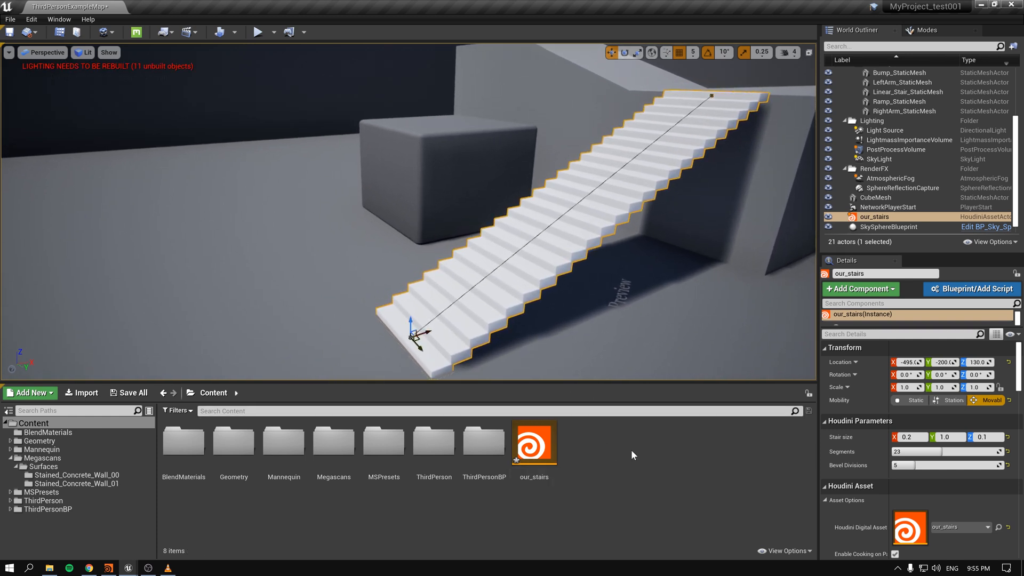
- Open the triplan material from the Megascans/Surfaces/Stained_Concrete_Wall_01 folder
mouse_move(540, 430)
double_click(334, 442)
double_click(184, 441)
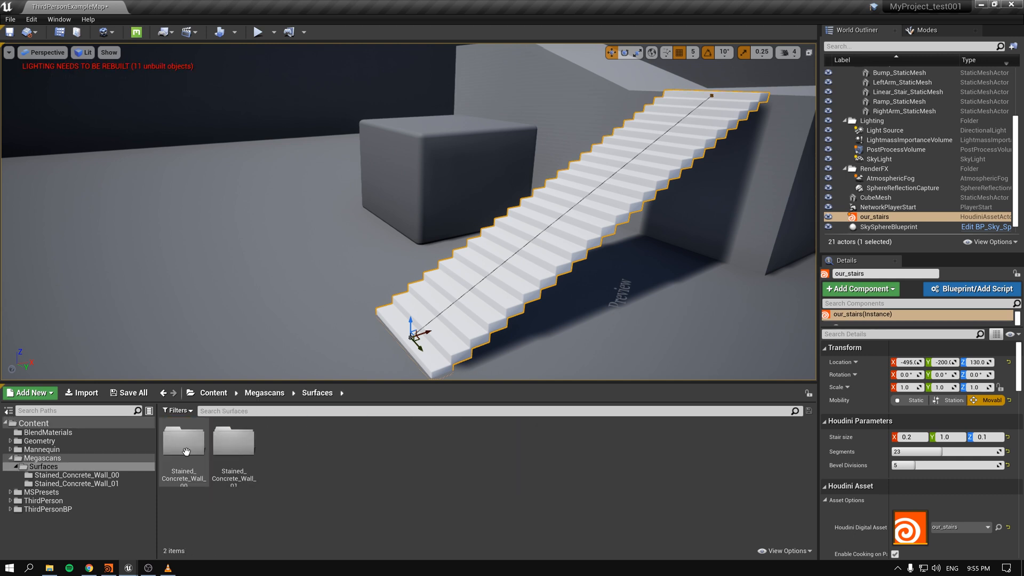
double_click(233, 441)
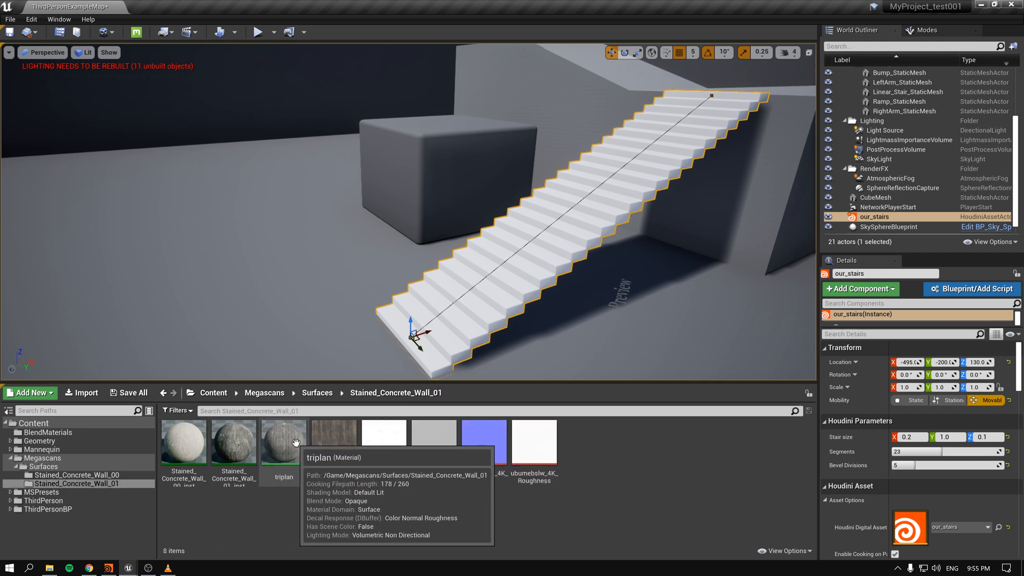
double_click(295, 443)
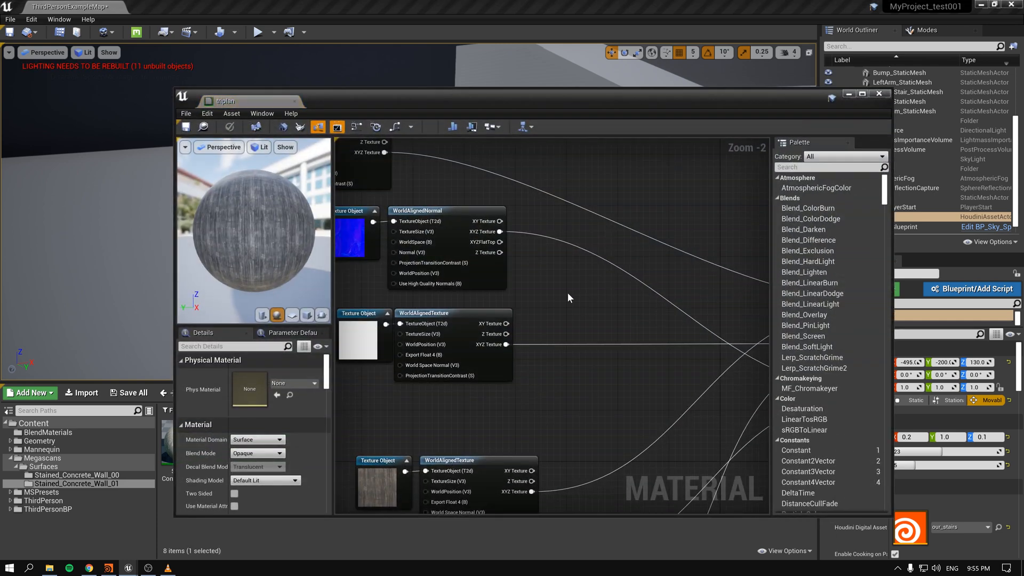
- Move the Vertex Color node up, clear of the connections in the triplan graph, and maximize the material editor window
scroll(567, 292, up, 2)
drag(720, 397, 674, 203)
drag(548, 93, 500, 265)
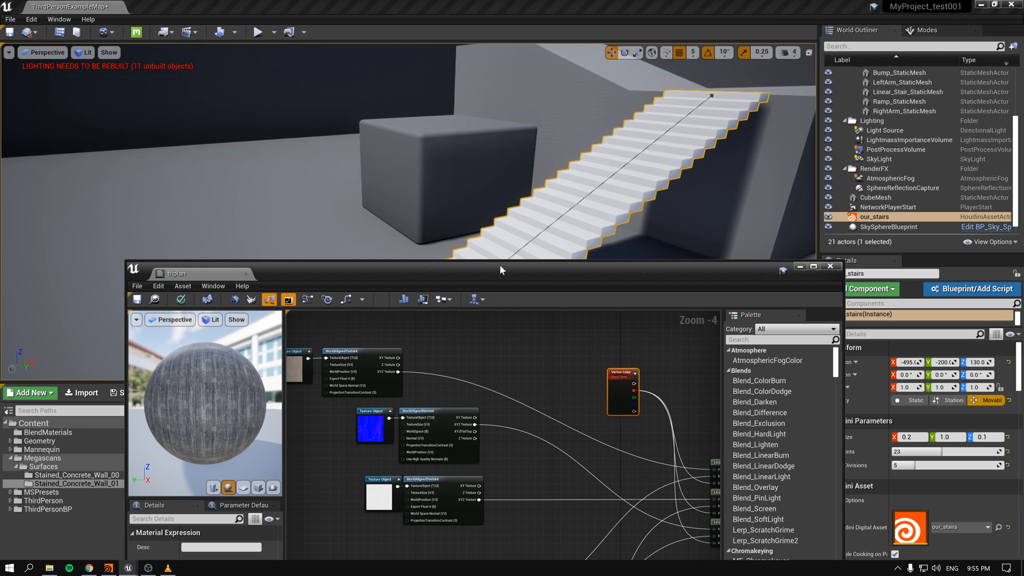
drag(500, 264, 497, 2)
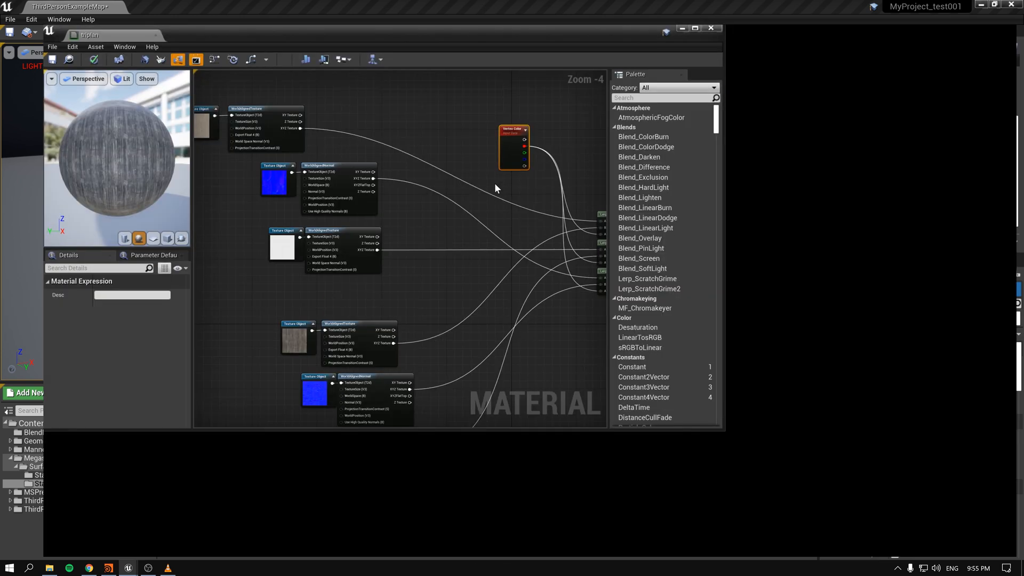
scroll(452, 263, up, 2)
right_drag(452, 265, 631, 391)
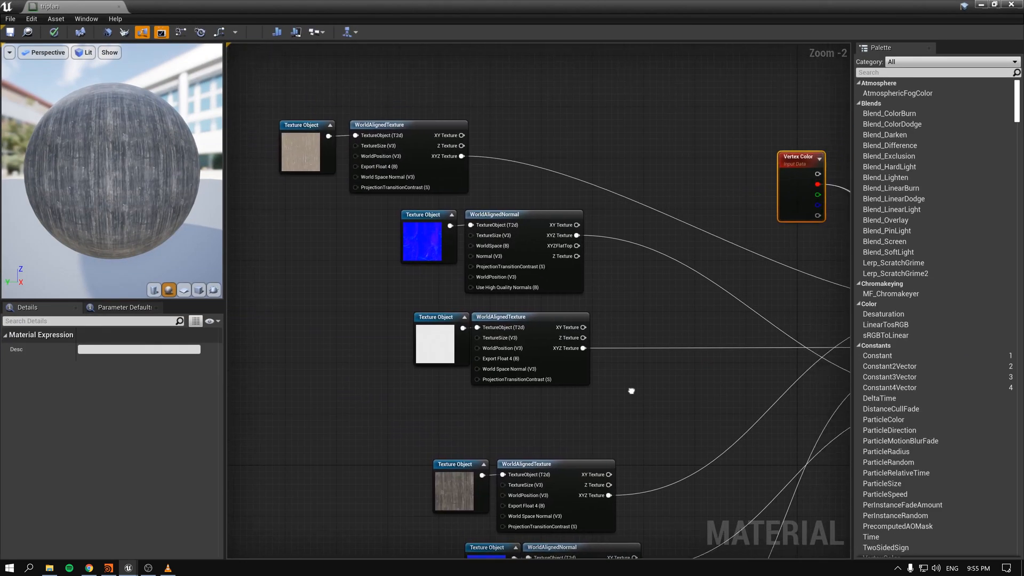
- Align the upper three Texture Object nodes in one column and line up the first WorldAlignedTexture and WorldAlignedNormal nodes beside them
drag(437, 341, 425, 341)
drag(506, 215, 519, 214)
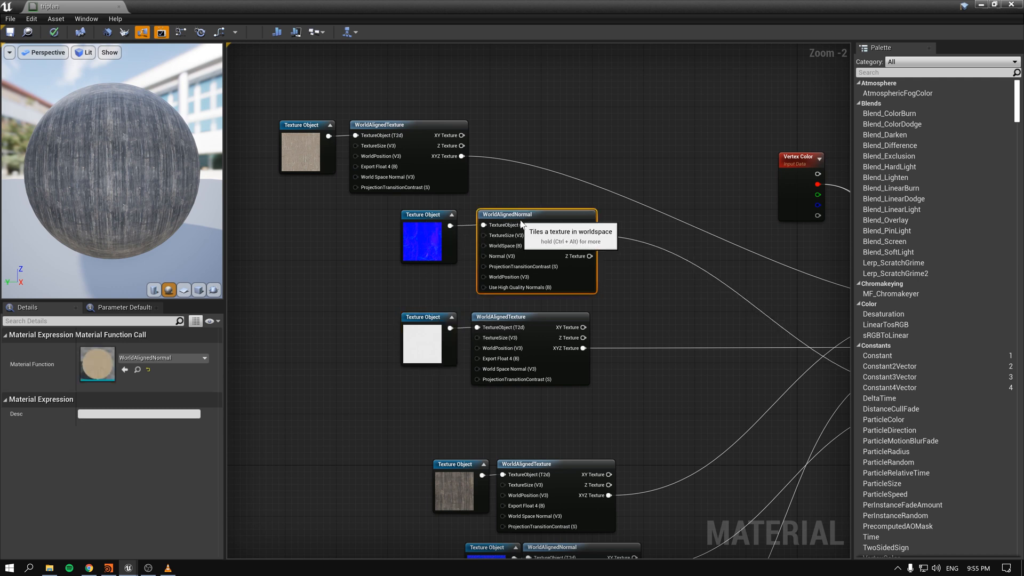
drag(368, 125, 496, 125)
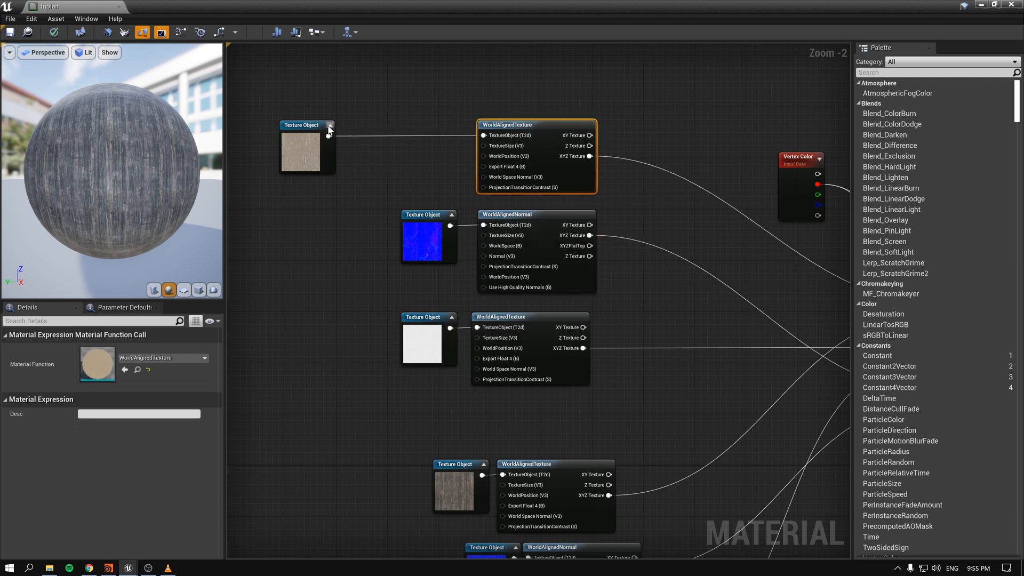
drag(309, 126, 430, 129)
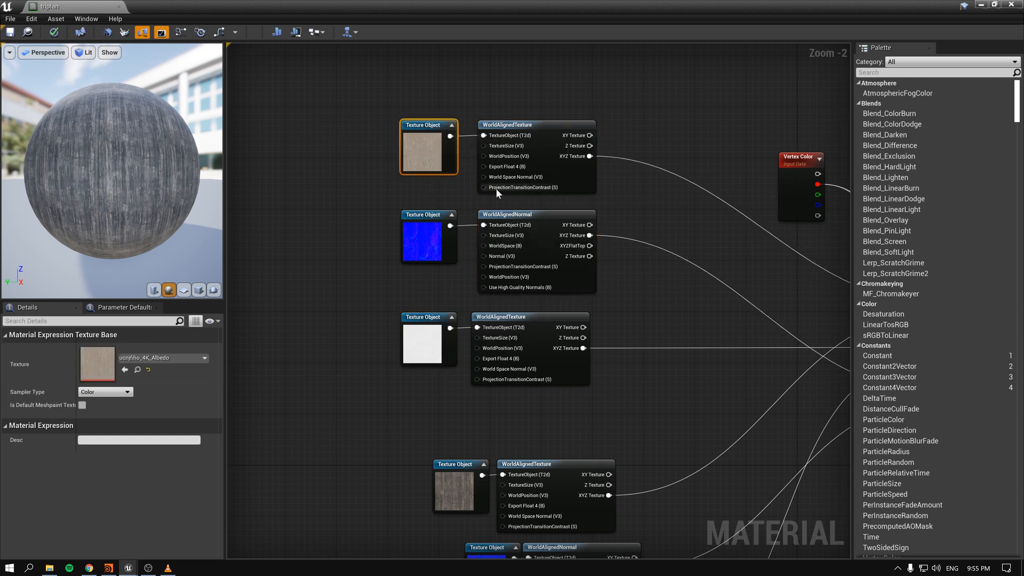
- Align the lower WorldAlignedTexture node with its WorldAlignedNormal node and line up the lower Texture Object nodes in one column
right_drag(392, 367, 270, 284)
scroll(320, 320, down, 1)
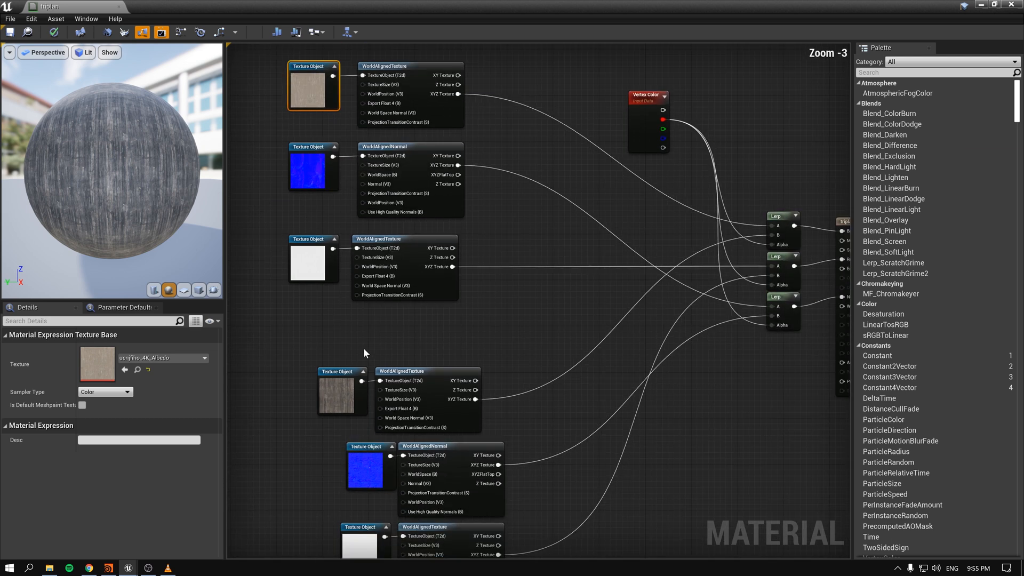
drag(419, 371, 442, 370)
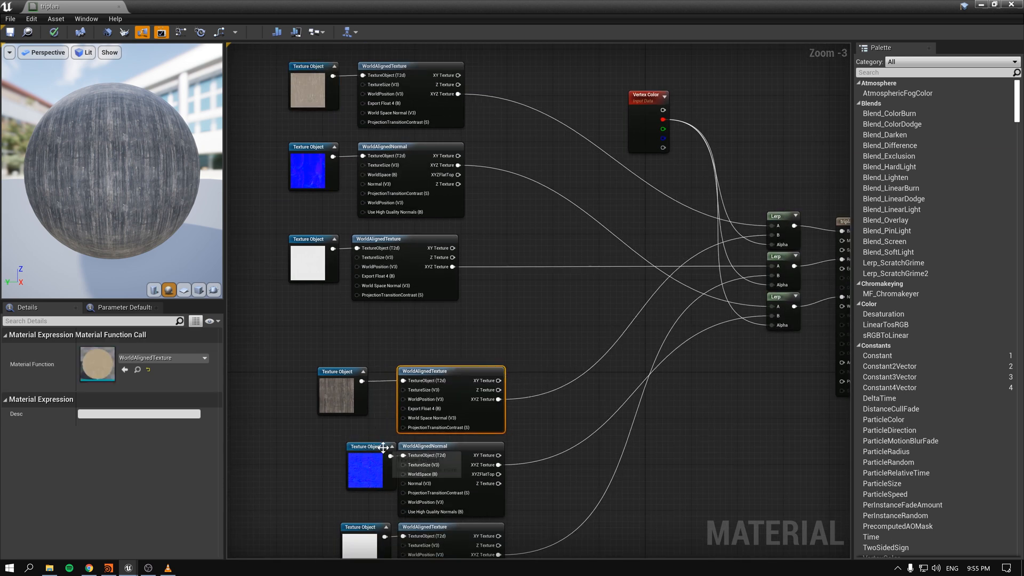
drag(380, 452, 346, 446)
click(384, 502)
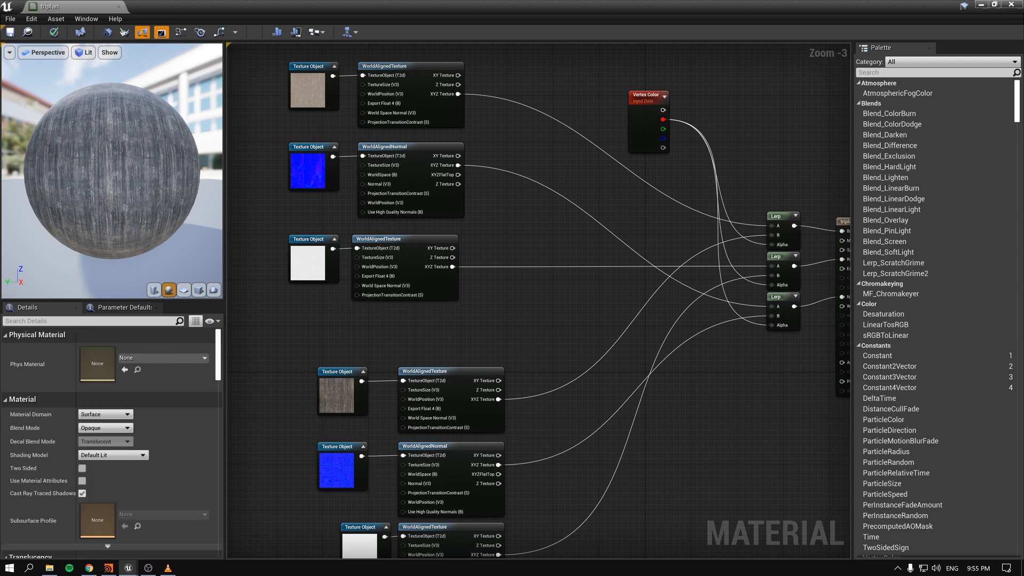
right_drag(384, 502, 372, 376)
click(381, 445)
- Move the Vertex Color node slightly higher and closer to the Lerp nodes in the triplan graph
scroll(373, 376, up, 3)
drag(480, 270, 512, 226)
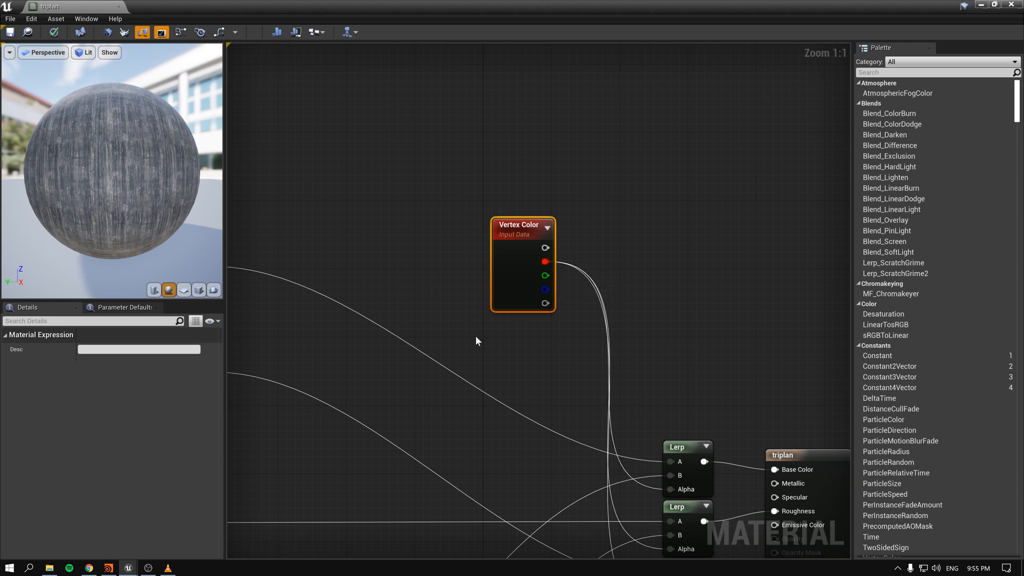
scroll(475, 335, down, 3)
right_drag(589, 267, 640, 224)
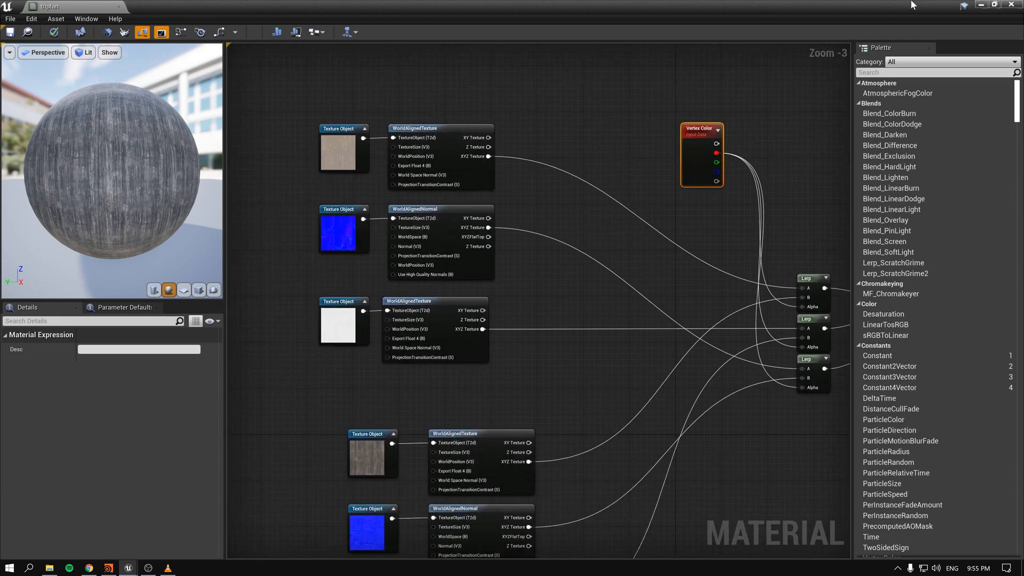
- Open the Stained_Concrete_Wall_00_inst and Stained_Concrete_Wall_01_inst material instances in the editor
click(980, 5)
double_click(187, 439)
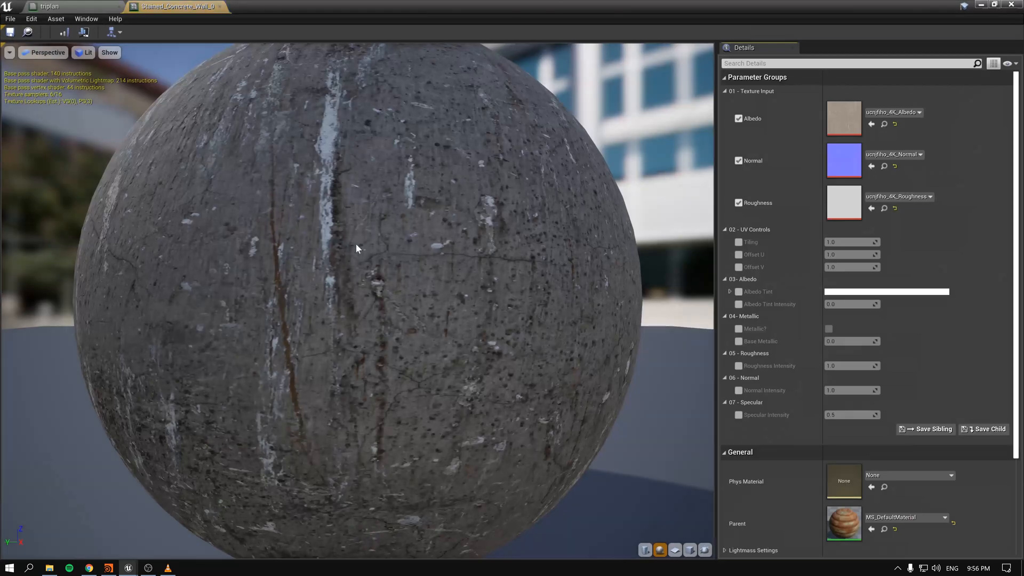
click(980, 4)
double_click(258, 439)
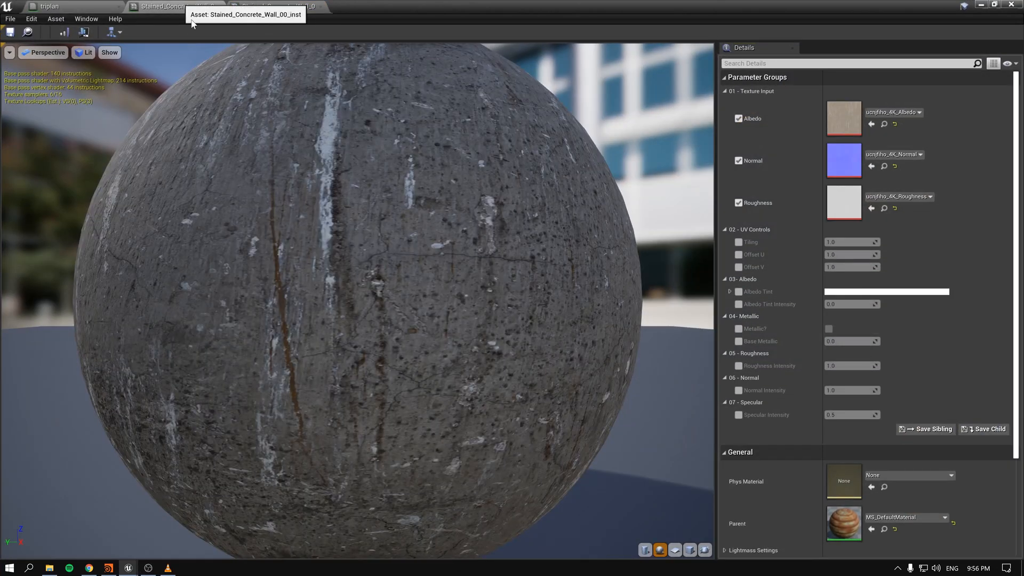
- Inspect the preview spheres of both stained concrete wall material instances from a distance and from several angles
drag(298, 232, 213, 229)
scroll(297, 233, down, 10)
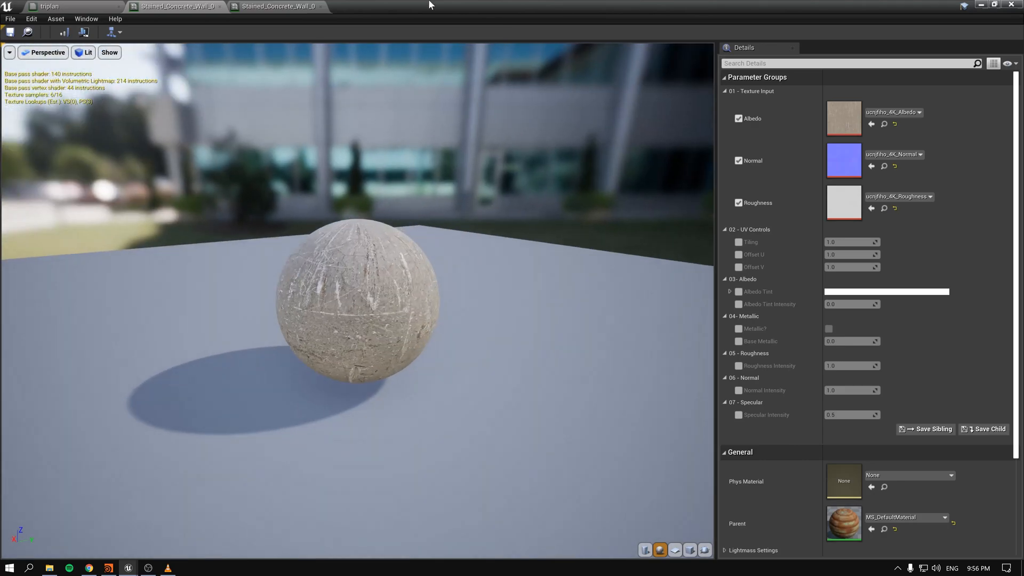
click(277, 7)
drag(434, 270, 490, 261)
scroll(433, 271, down, 1)
drag(372, 302, 405, 299)
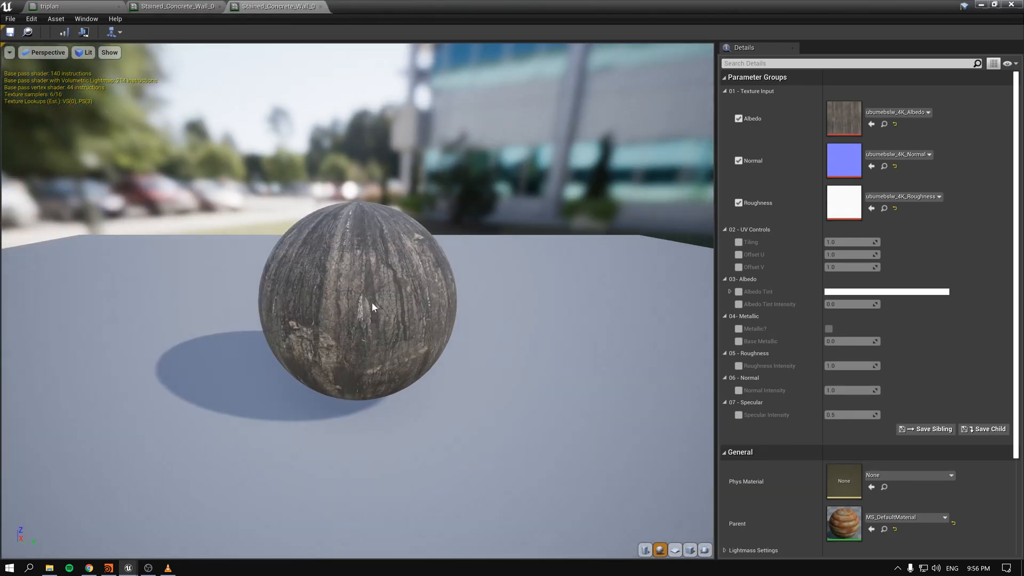
- Examine in the triplan graph how the two texture groups and the Vertex Color node feed the three Lerp nodes
click(73, 7)
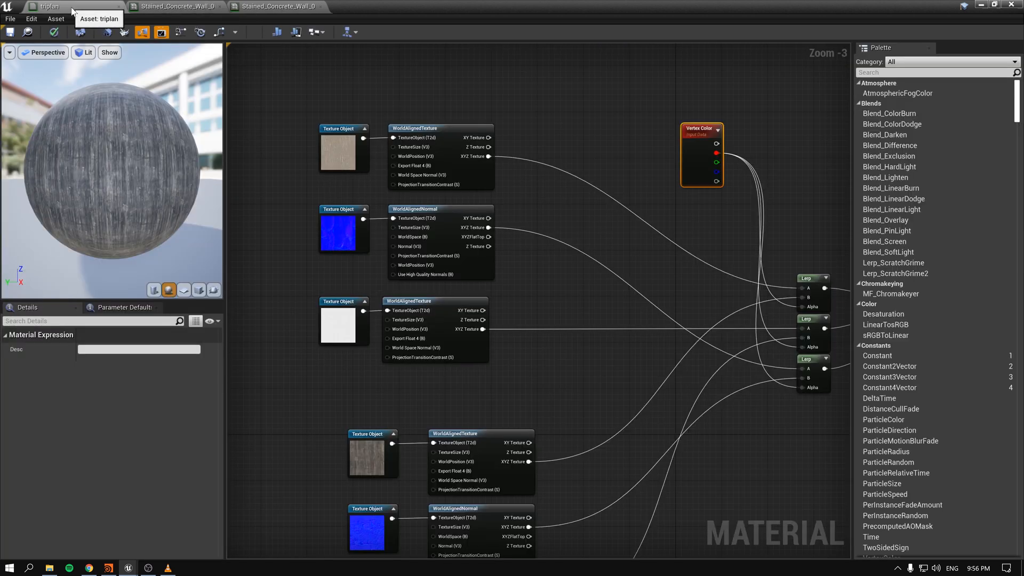
right_drag(595, 325, 449, 372)
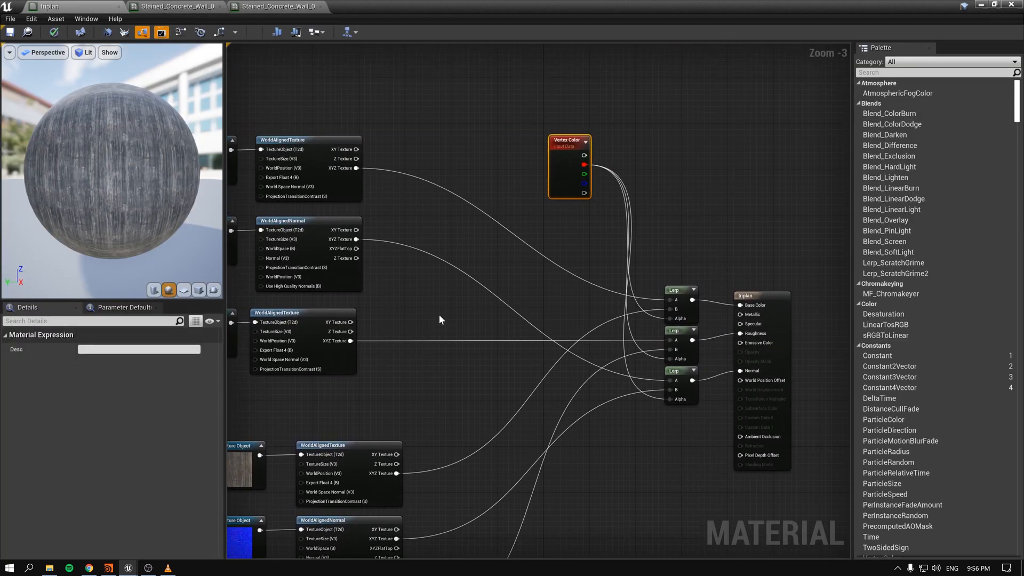
right_drag(457, 234, 522, 228)
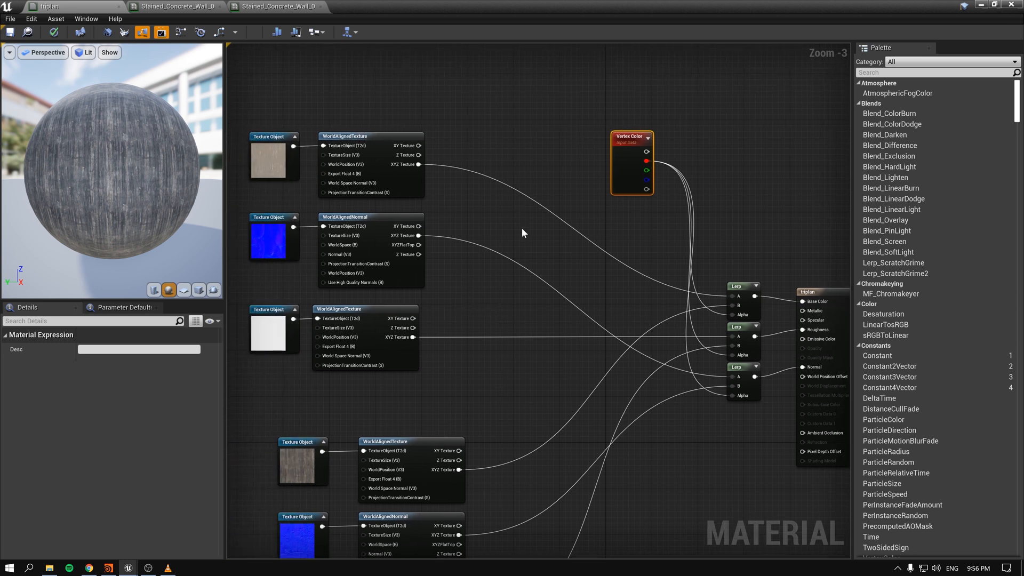
scroll(522, 230, up, 3)
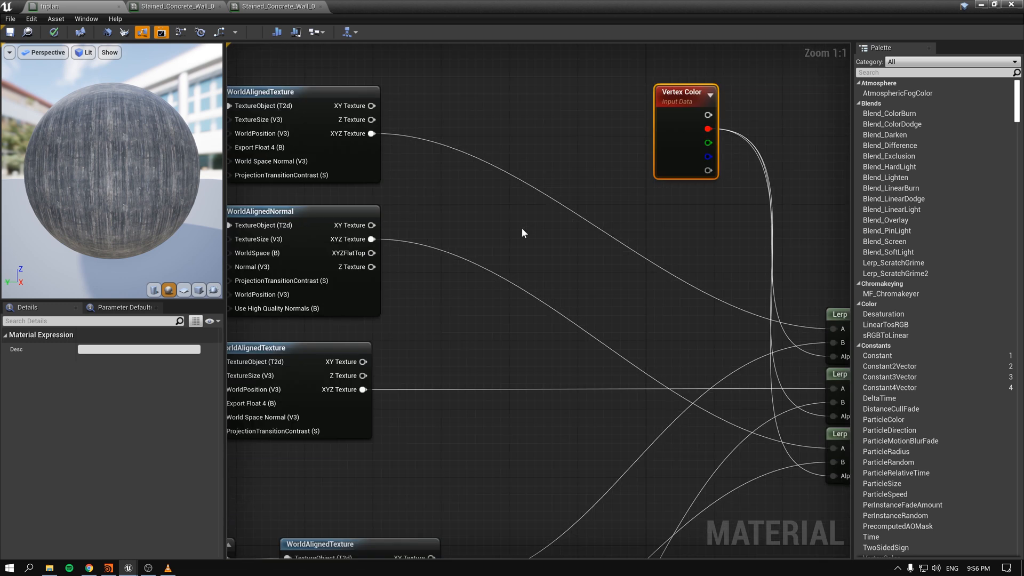
scroll(522, 233, down, 3)
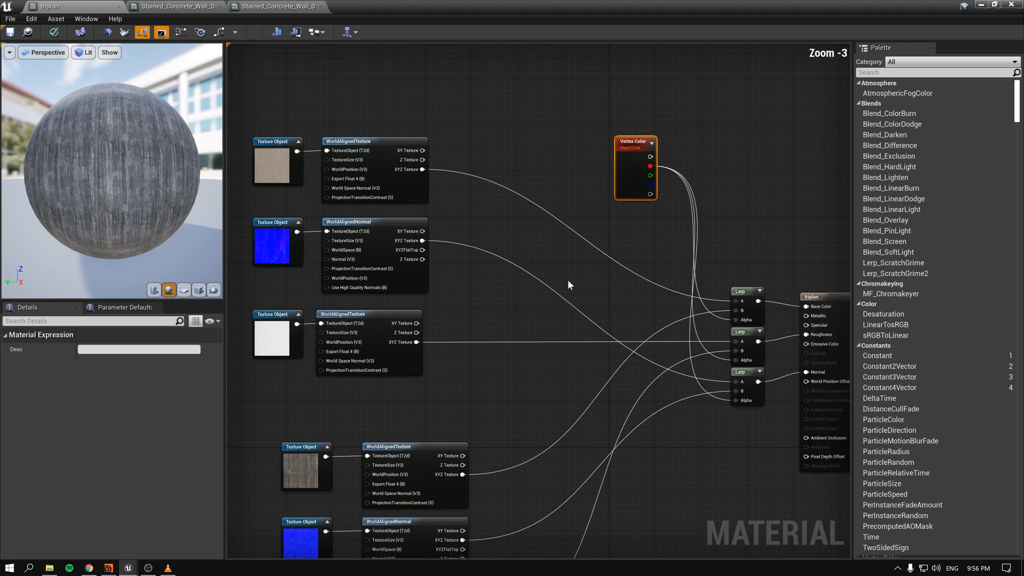
right_drag(568, 277, 490, 247)
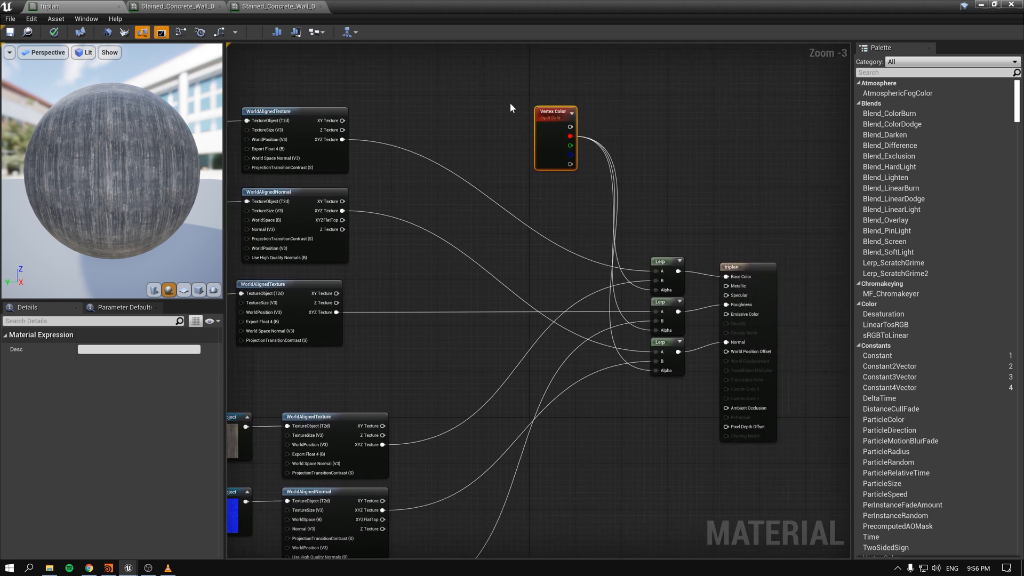
right_drag(401, 120, 649, 110)
drag(479, 88, 410, 346)
click(408, 346)
right_drag(384, 342, 342, 328)
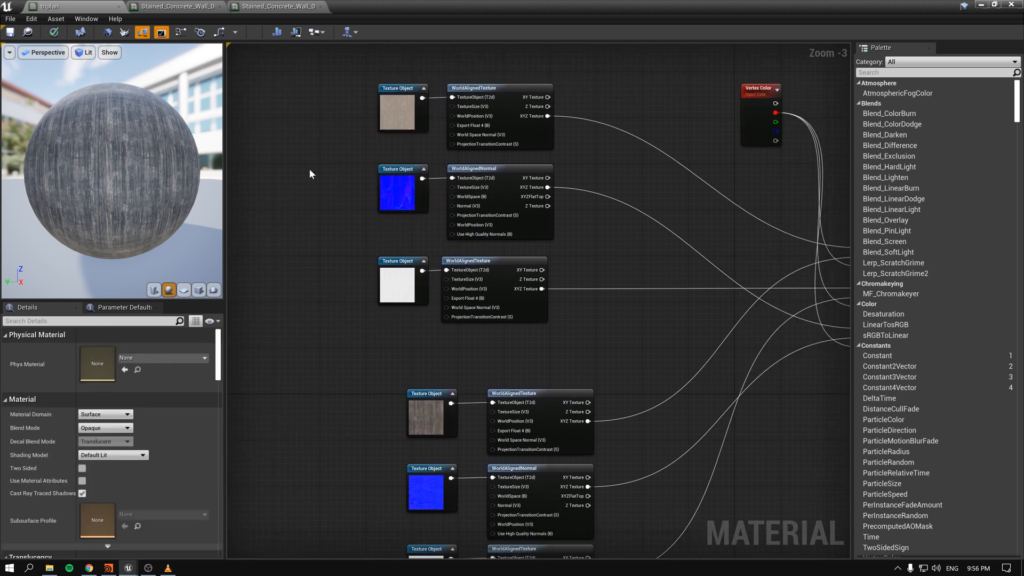
drag(348, 187, 349, 184)
- Compare each concrete wall material instance preview with its matching texture group in the triplan graph
click(179, 8)
drag(184, 128, 230, 114)
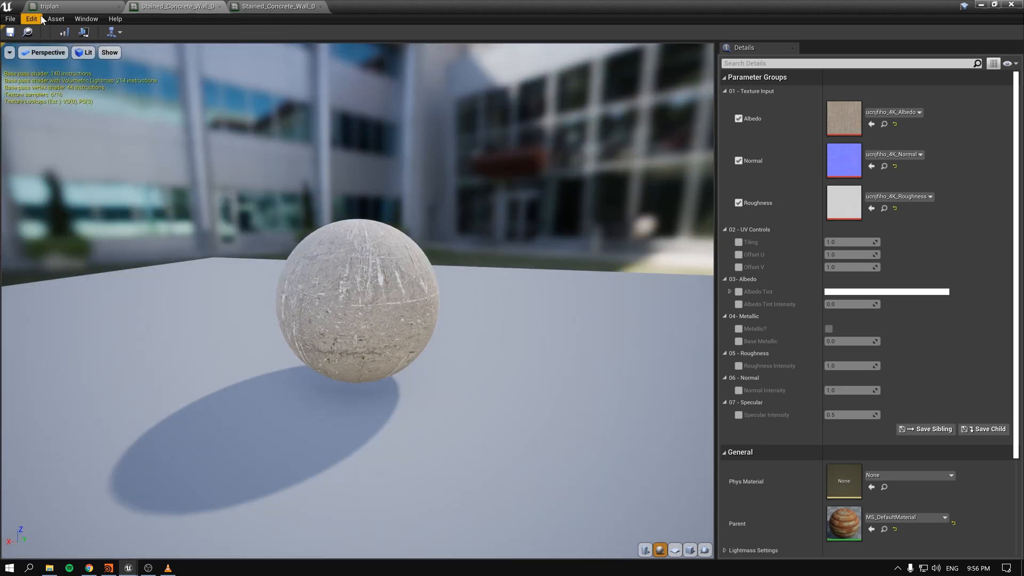
click(60, 10)
right_drag(642, 193, 334, 214)
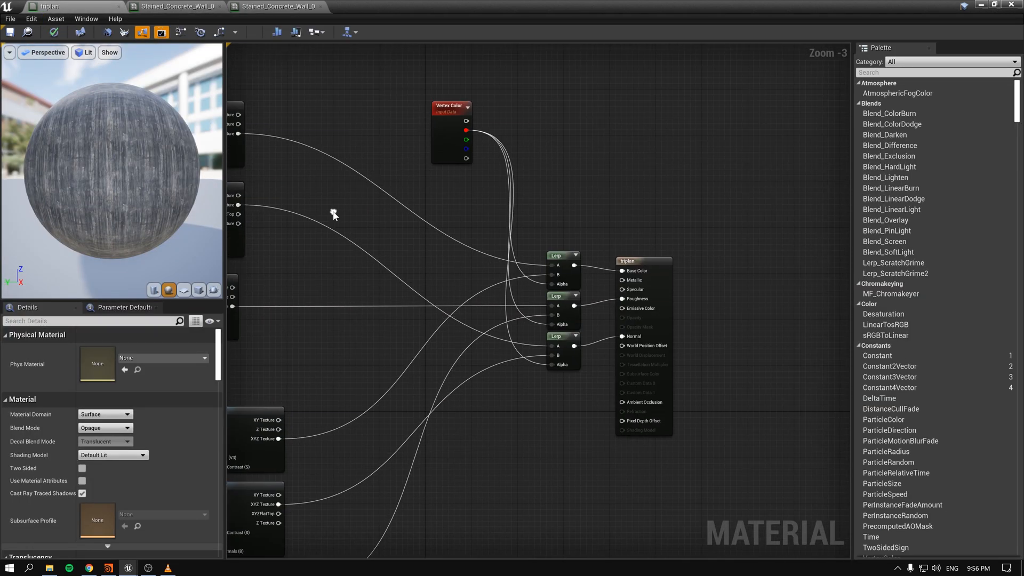
right_drag(303, 316, 469, 199)
click(289, 9)
drag(275, 212, 213, 209)
click(60, 8)
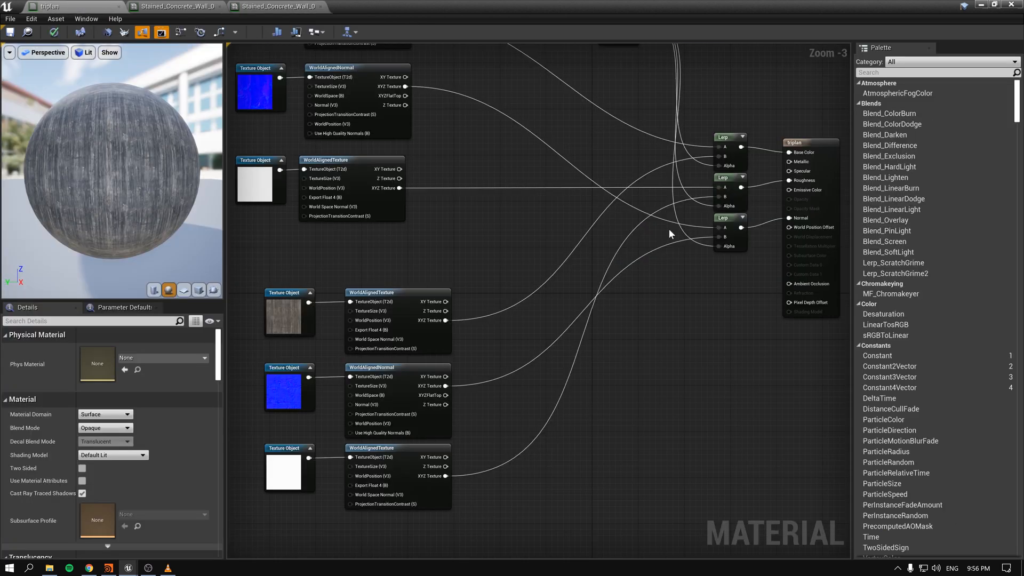
right_drag(667, 228, 600, 421)
right_drag(309, 240, 416, 306)
- Switch to Houdini and open the internal network of the stairs asset
click(980, 5)
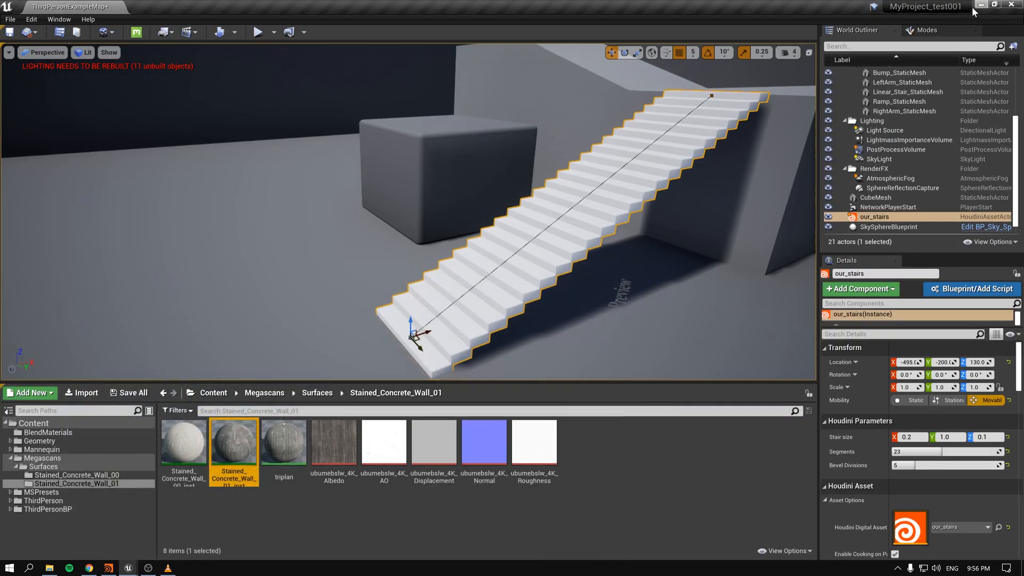
click(108, 567)
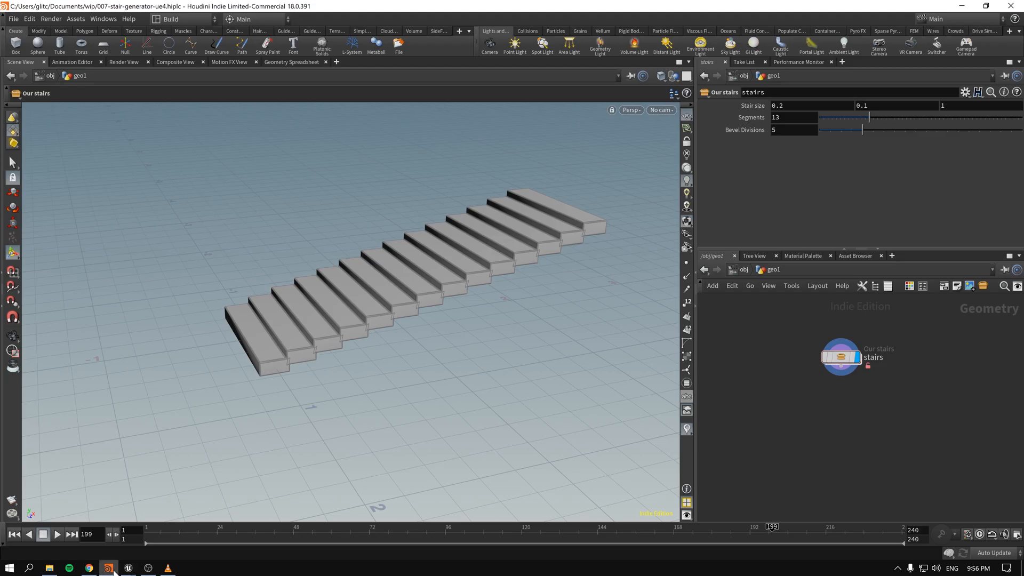
double_click(847, 357)
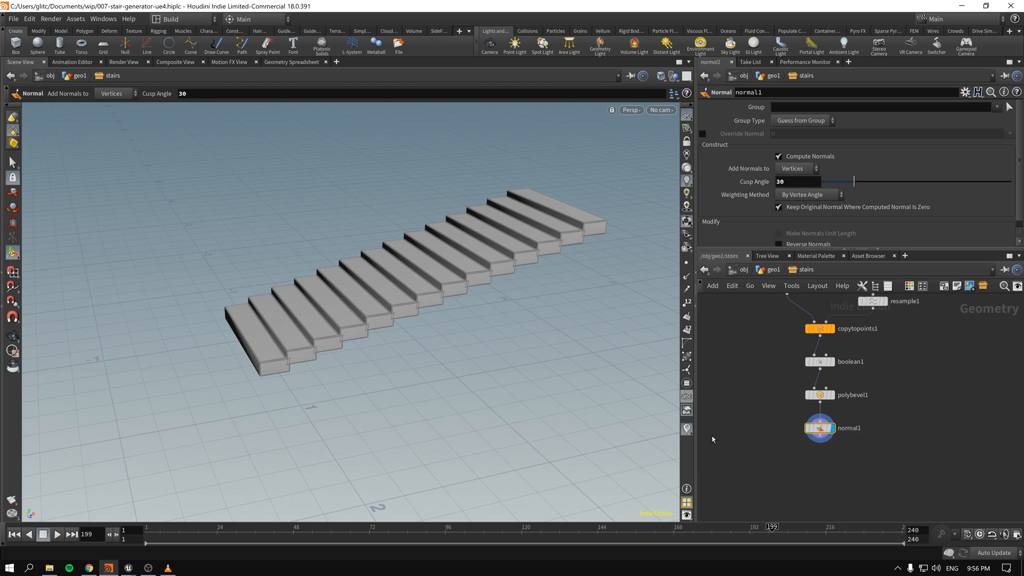
- Add a Divide node after normal1 and check the divided stairs up close
key(Tab)
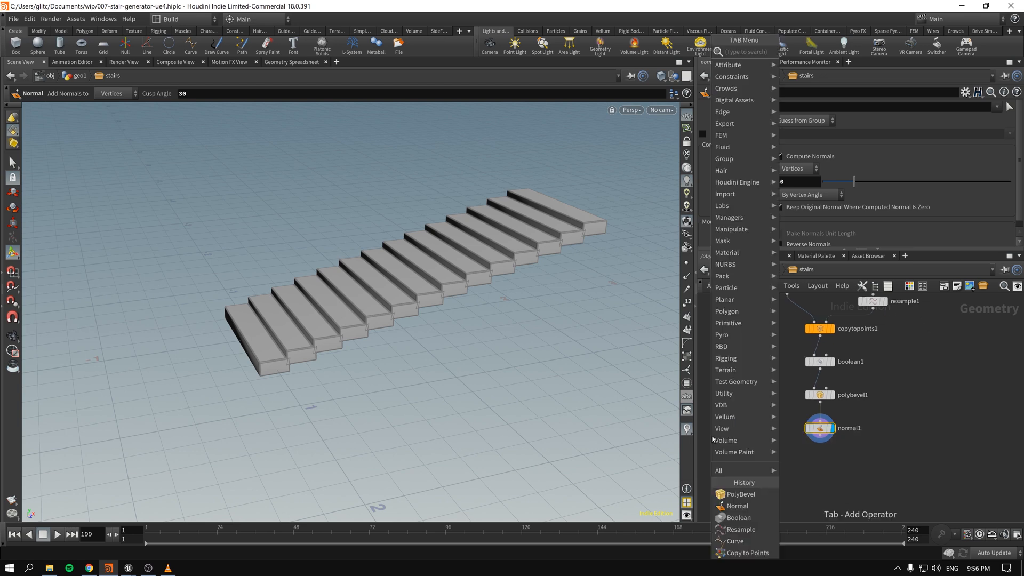
text(divev)
key(BackSpace)
key(BackSpace)
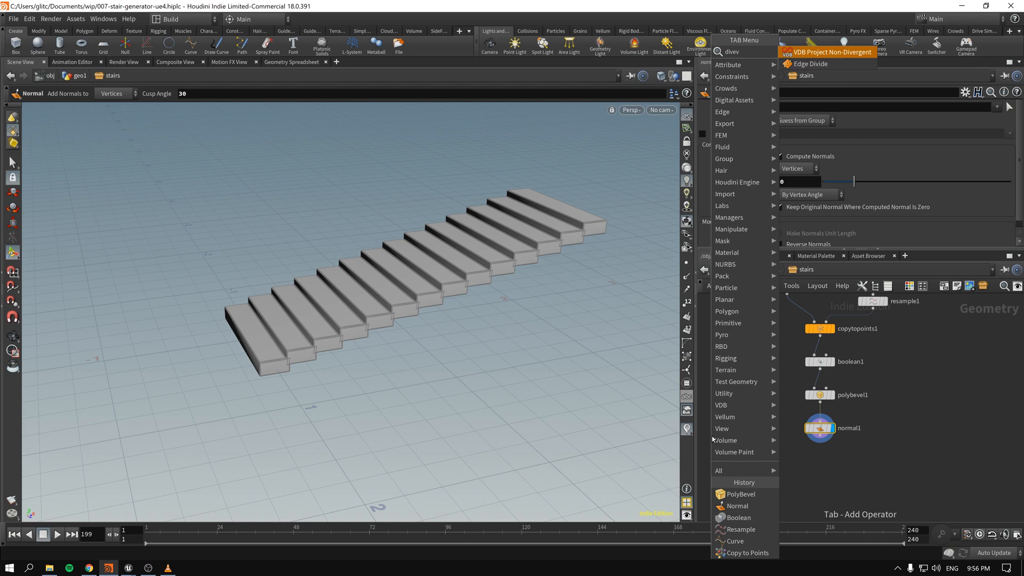
key(Return)
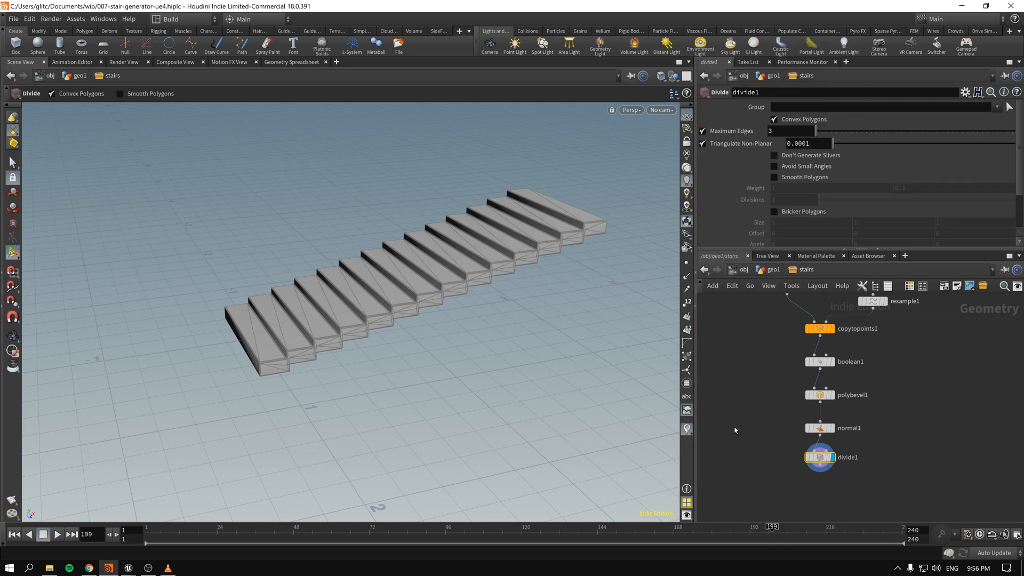
click(820, 456)
drag(405, 317, 451, 305)
scroll(403, 295, up, 3)
key(Return)
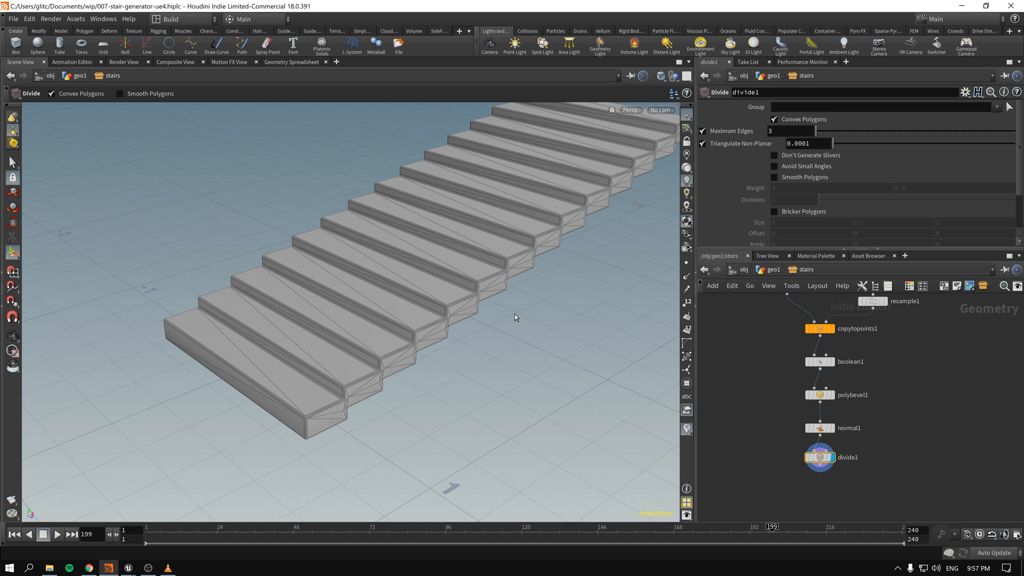
- Reset the timeline to frame 1 and enable Bricker Polygons on divide1 with a size of 0.05 on all three axes
click(14, 534)
middle_drag(770, 459, 777, 414)
scroll(775, 413, up, 1)
drag(755, 416, 906, 411)
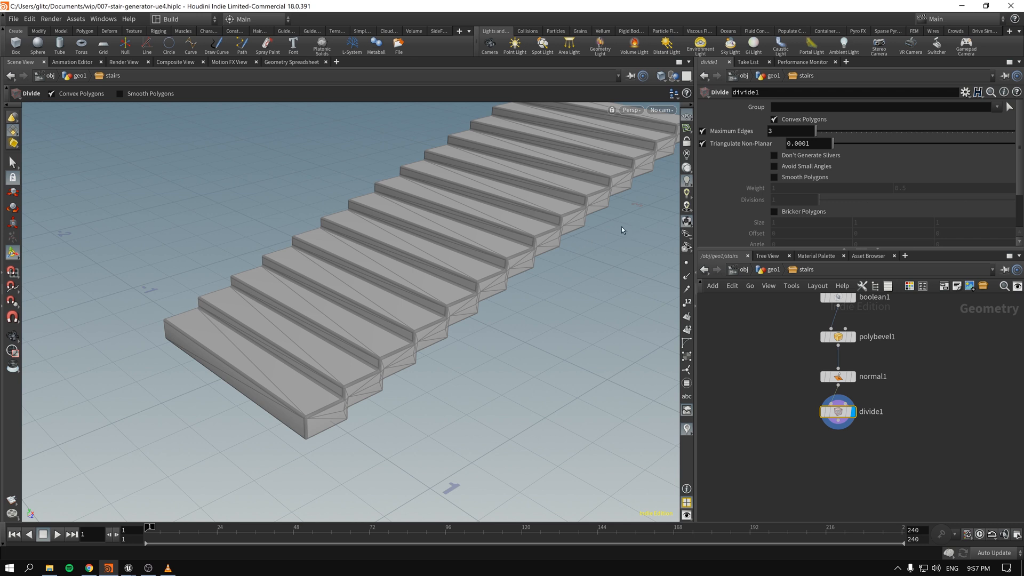
click(782, 213)
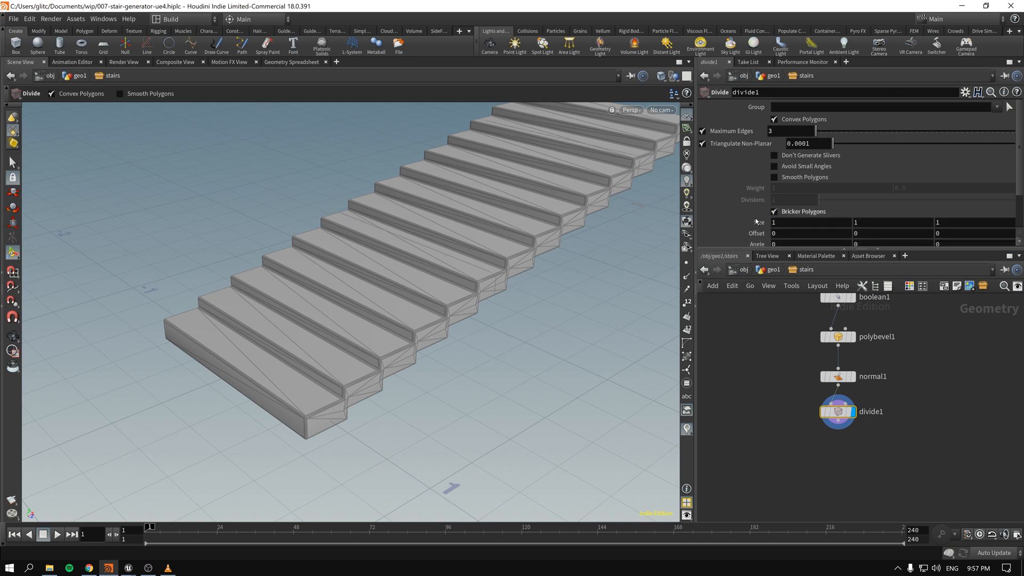
middle_drag(756, 221, 758, 246)
middle_drag(725, 246, 725, 246)
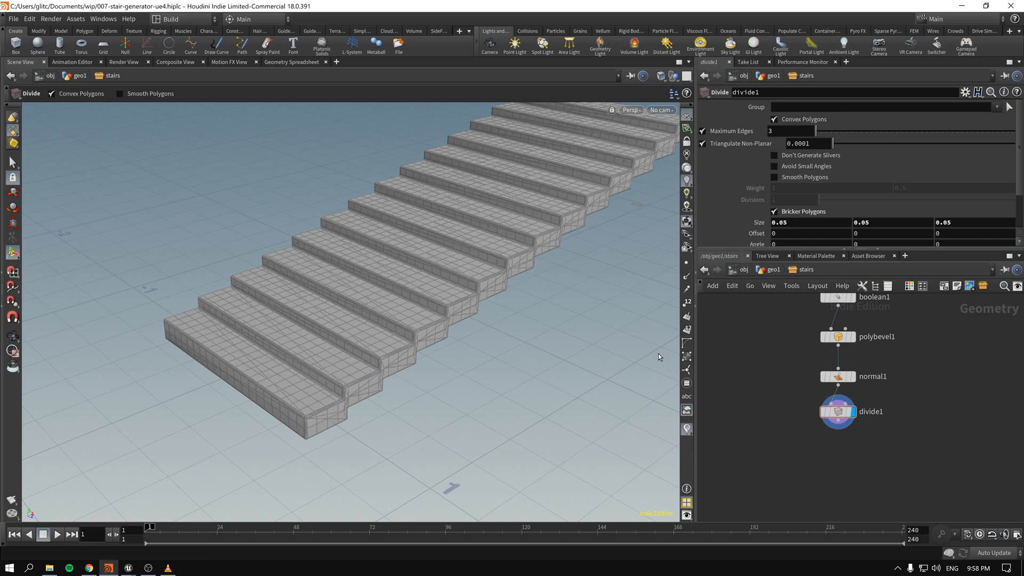
alt+drag(422, 250, 460, 241)
alt+right_drag(459, 241, 476, 256)
mouse_move(476, 256)
mouse_down()
mouse_move(482, 279)
mouse_move(458, 282)
mouse_move(483, 273)
mouse_up()
- Add a Measure node after divide1 in the stairs network
drag(762, 467, 877, 402)
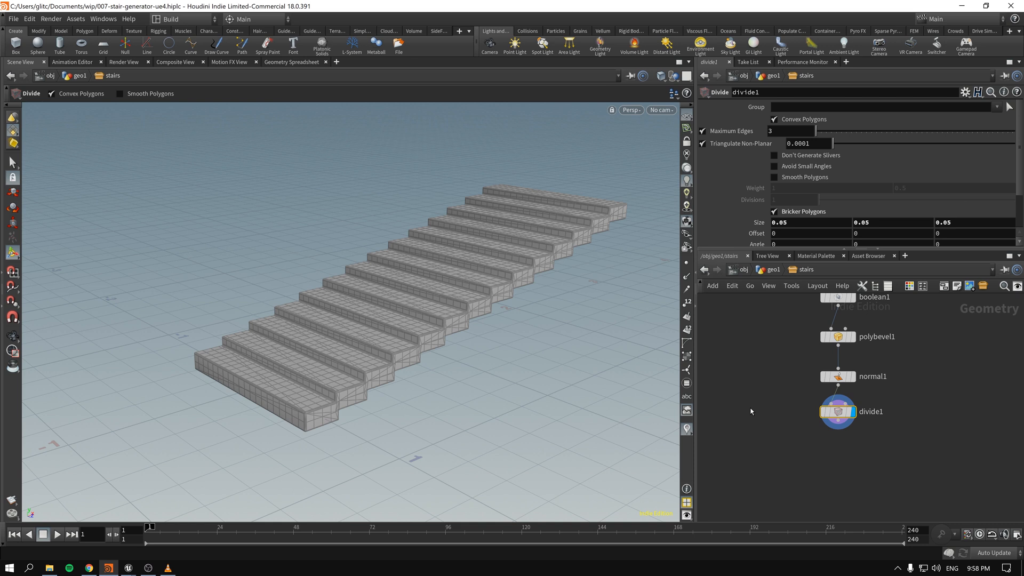
key(Tab)
key(Escape)
key(Tab)
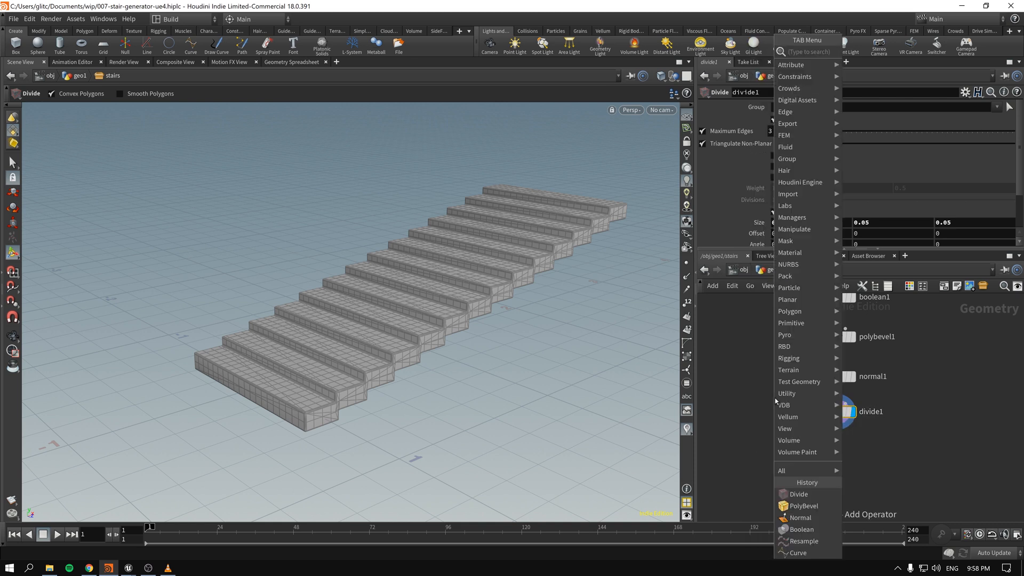
text(measure)
key(Return)
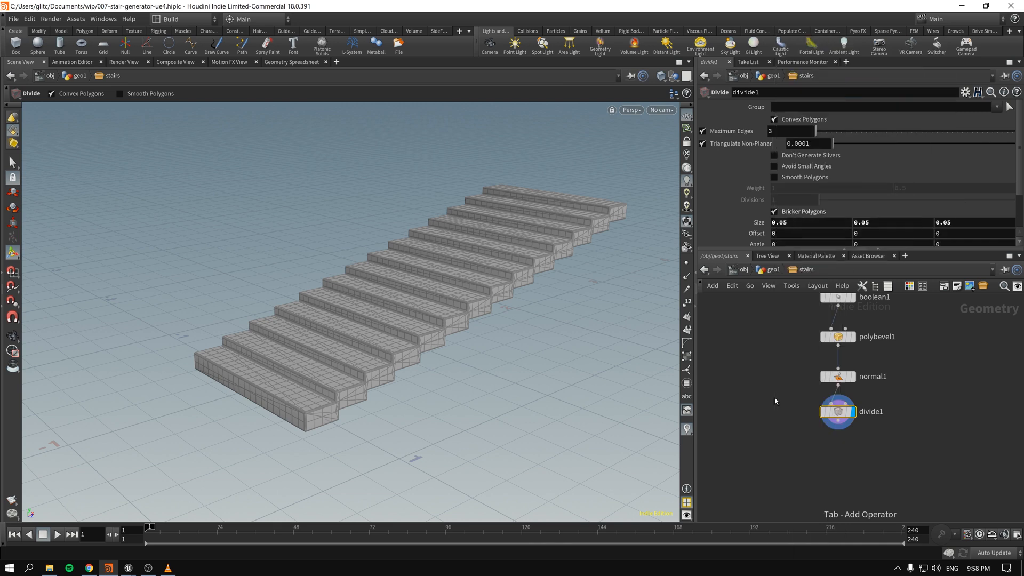
mouse_move(343, 350)
alt+mouse_down()
mouse_move(386, 354)
mouse_move(352, 349)
alt+mouse_up()
alt+right_drag(443, 360, 255, 276)
key(Return)
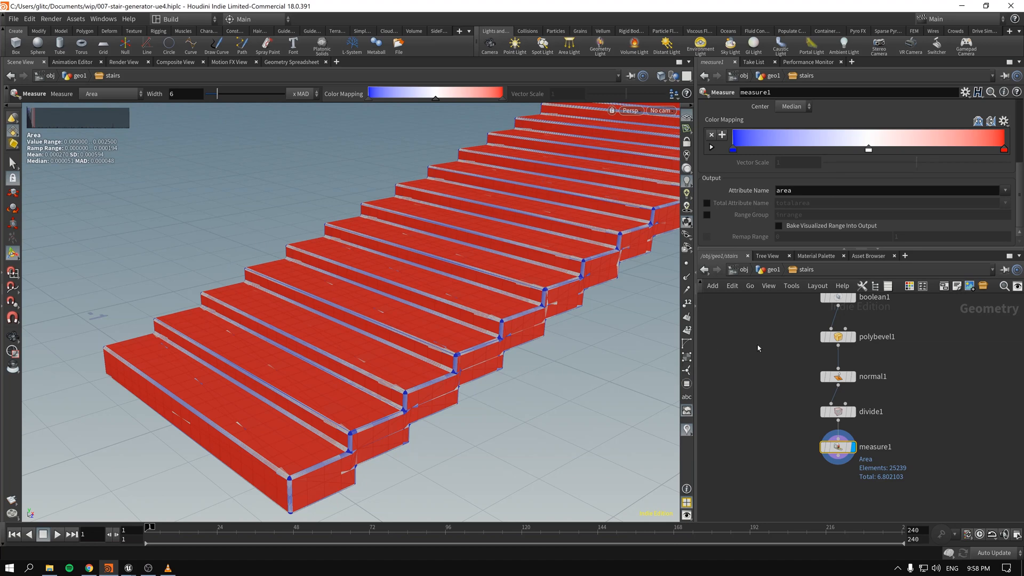
- Set measure1 to measure Curvature and reduce its visualized range width to 0.54
scroll(703, 204, up, 2)
scroll(703, 204, up, 4)
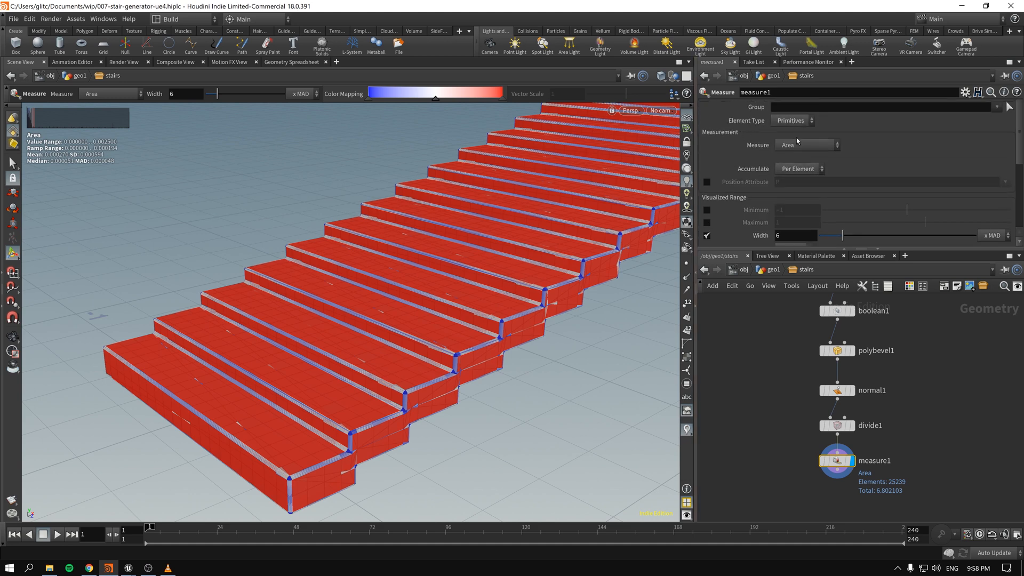
click(799, 147)
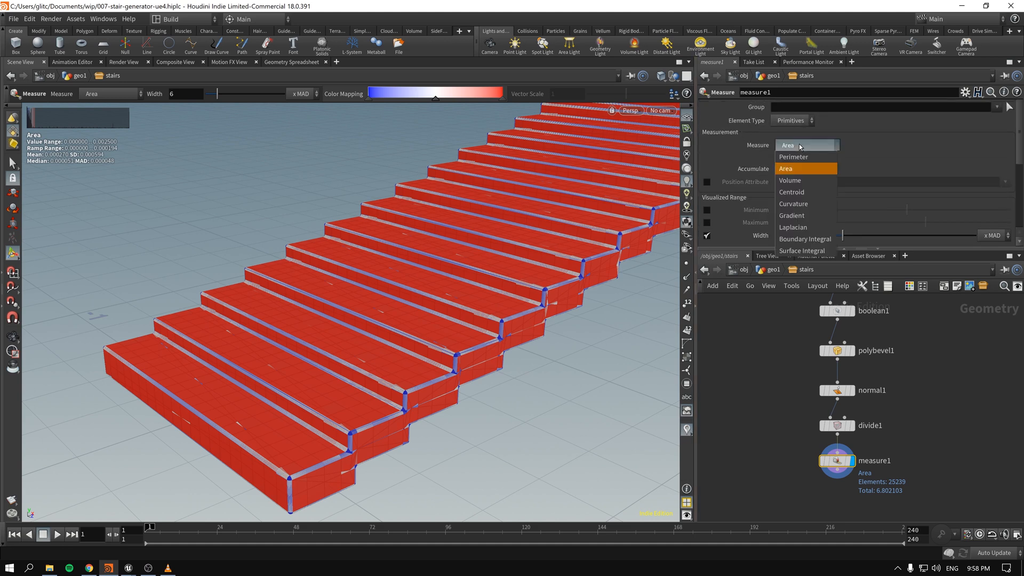
click(793, 204)
scroll(809, 190, down, 3)
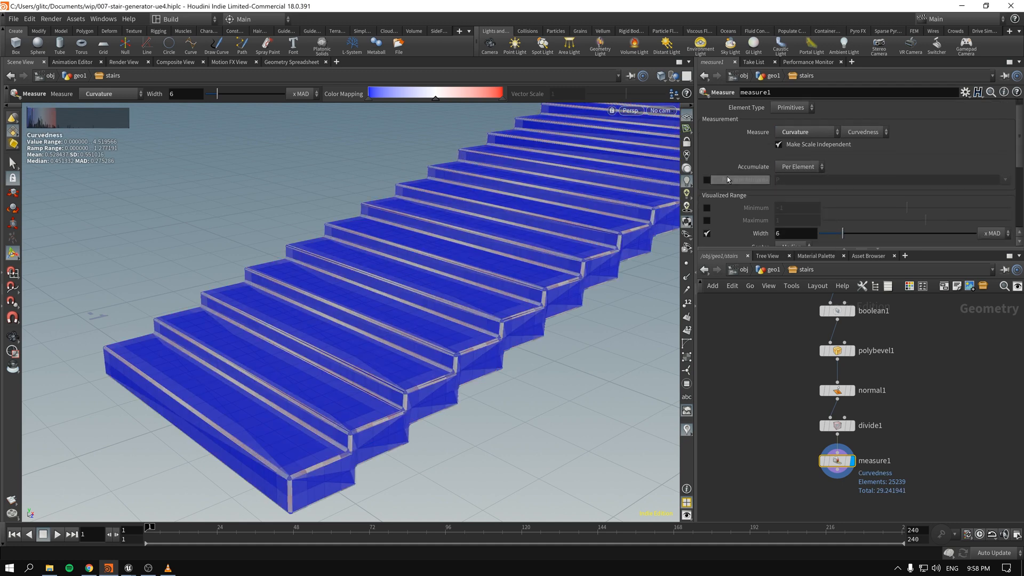
drag(843, 155, 822, 164)
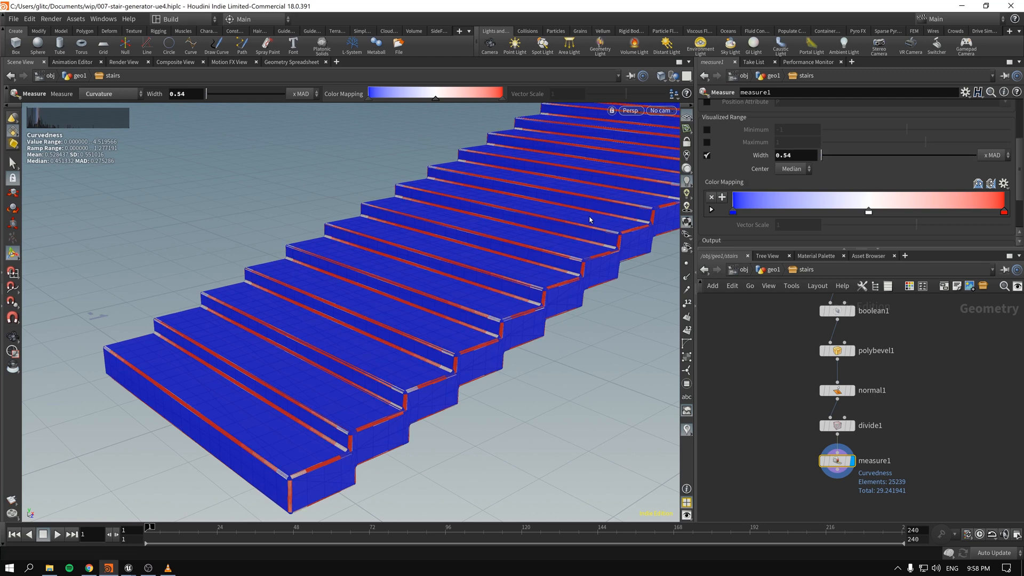
- Bake measure1's visualized range into the output and remap it to the range 0 to 0.5
scroll(736, 208, down, 3)
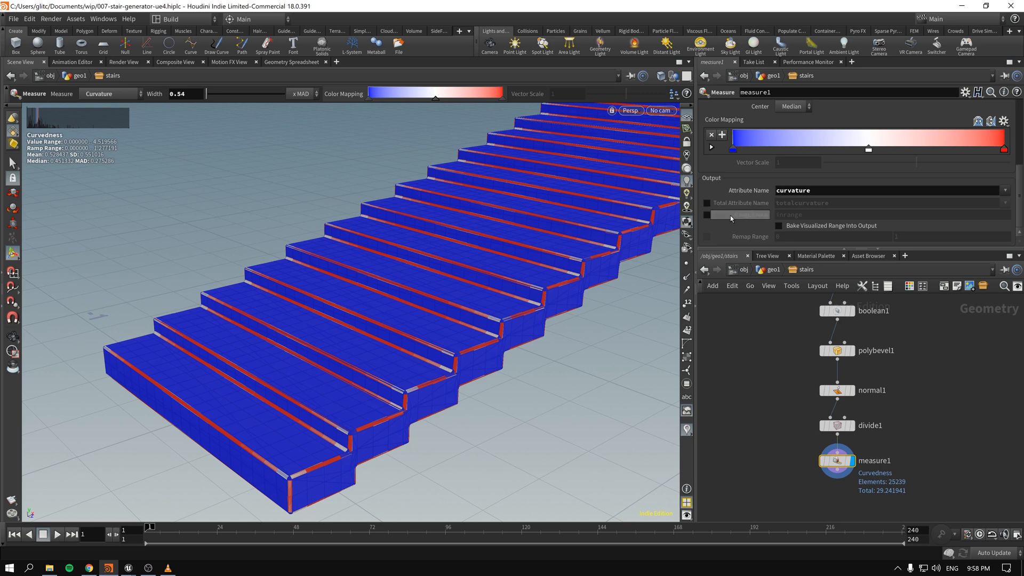
click(780, 226)
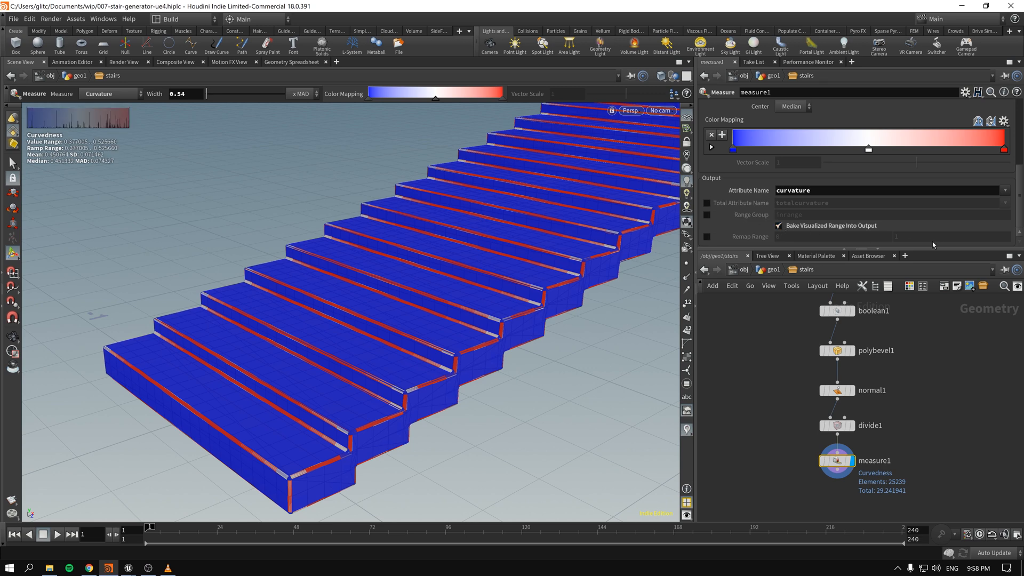
click(707, 237)
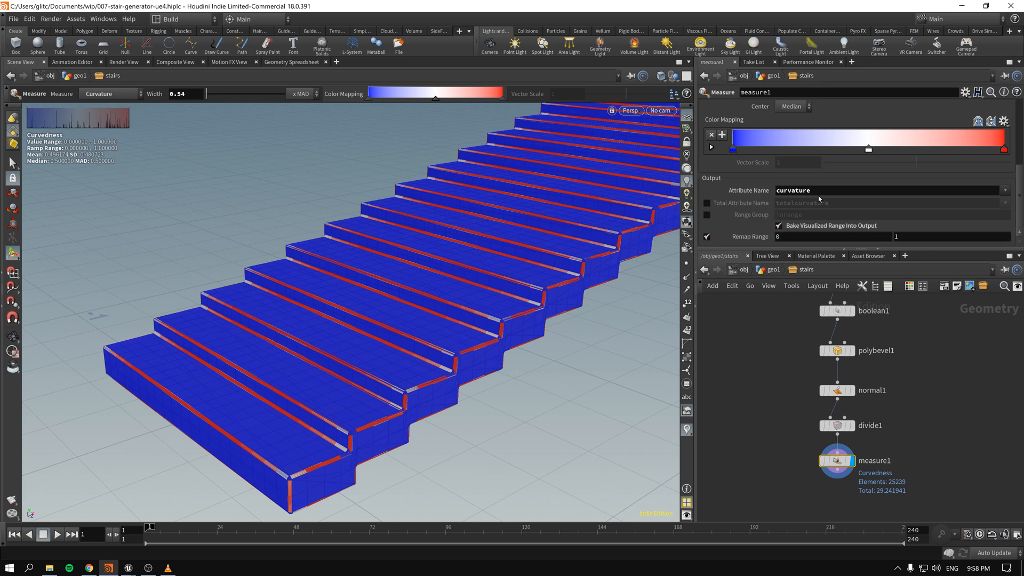
scroll(827, 197, up, 2)
scroll(843, 197, down, 2)
double_click(893, 239)
text(0.5)
key(Return)
- Check the attributes on measure1 in its node info and change the element type to Points
middle_drag(740, 447, 734, 387)
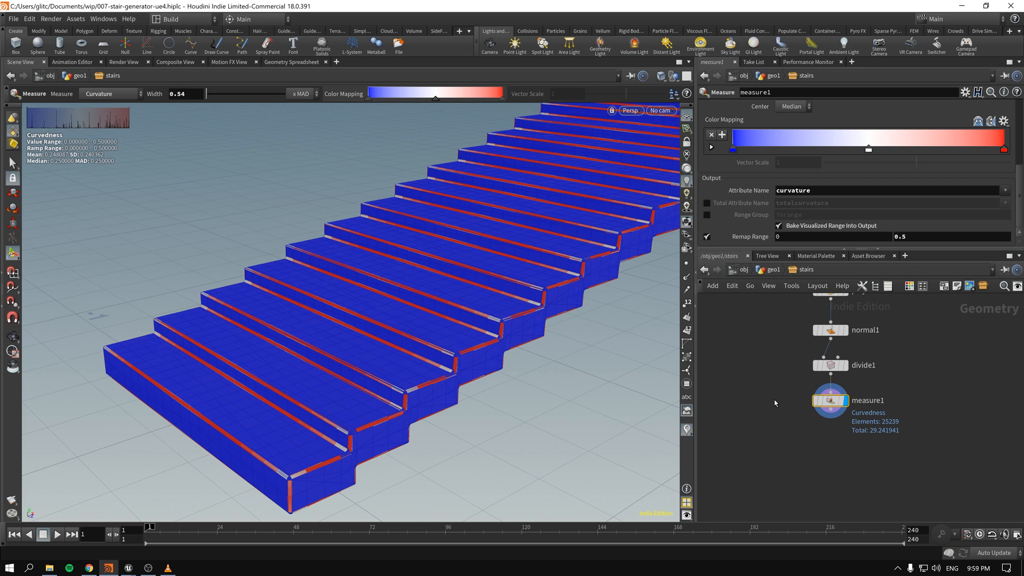
scroll(836, 408, up, 1)
middle_click(836, 408)
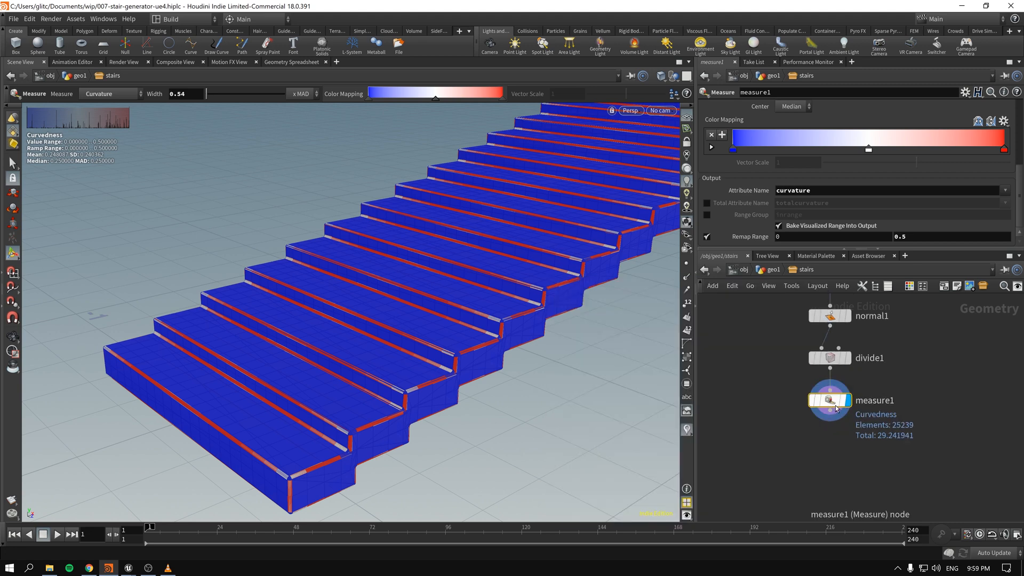
middle_click(836, 408)
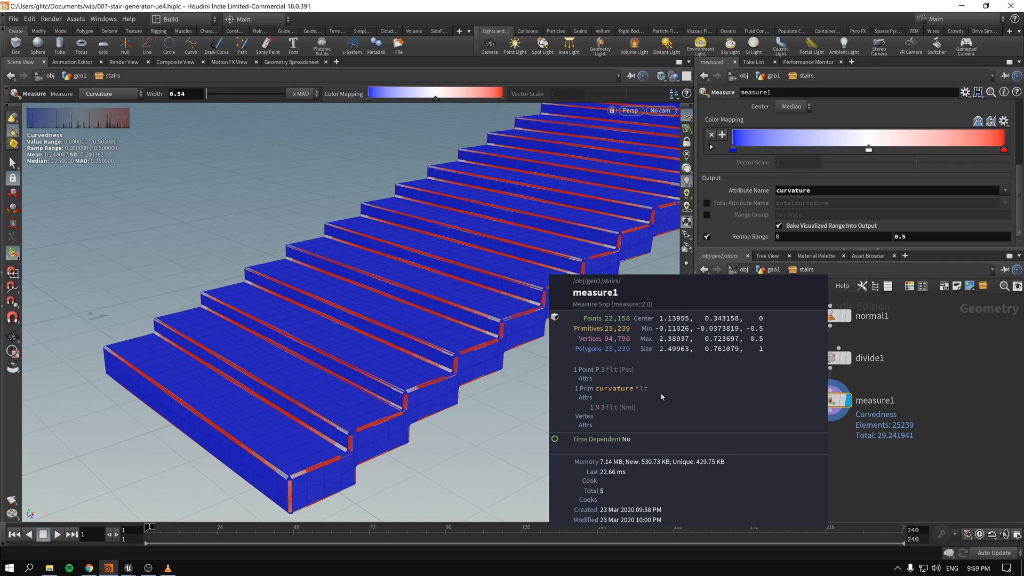
scroll(715, 140, up, 2)
scroll(714, 140, up, 3)
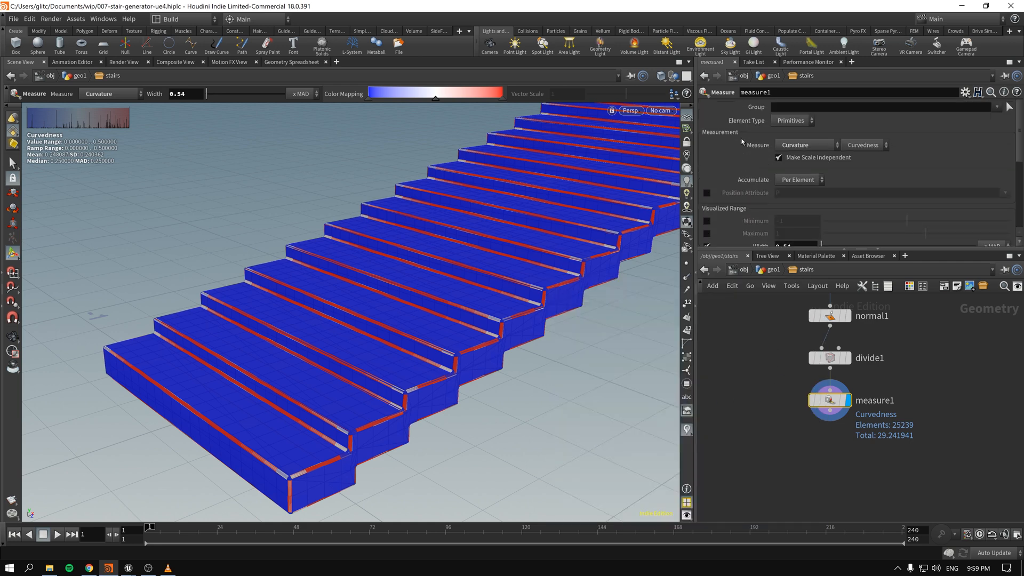
click(794, 122)
click(790, 137)
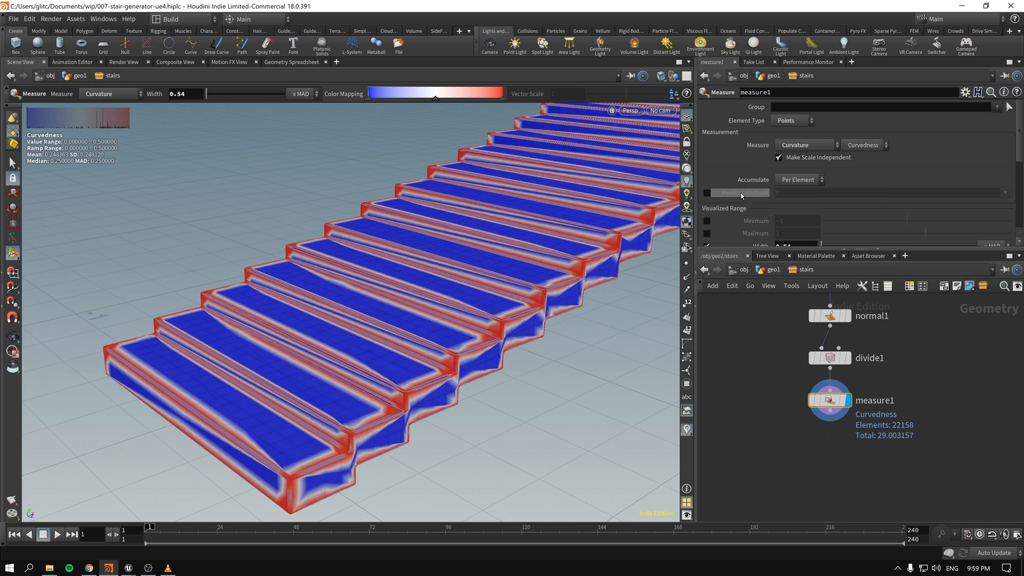
- Add a Color node with some spacing below measure1 and set its color to black
scroll(751, 202, down, 5)
key(Tab)
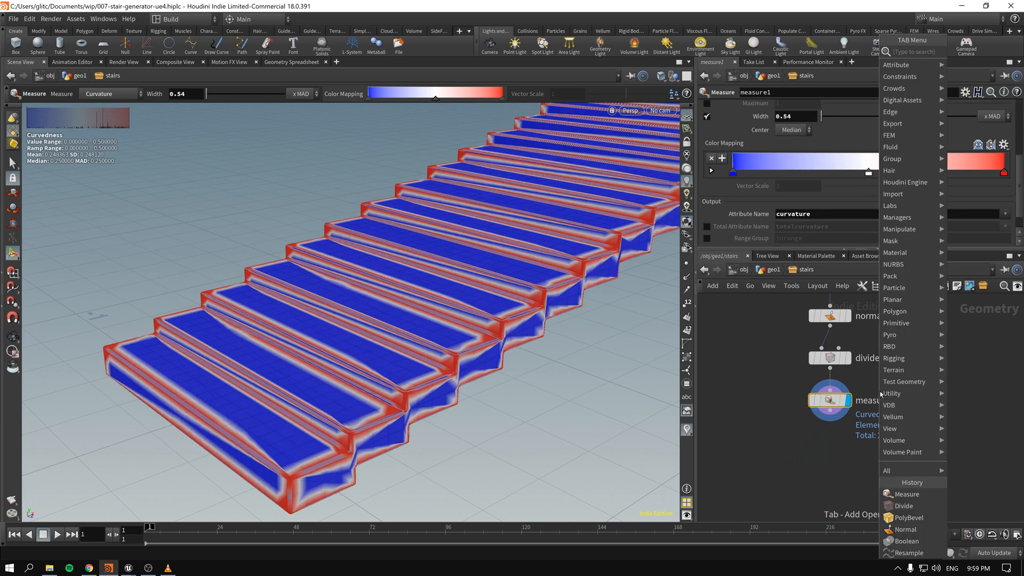
text(color)
key(Return)
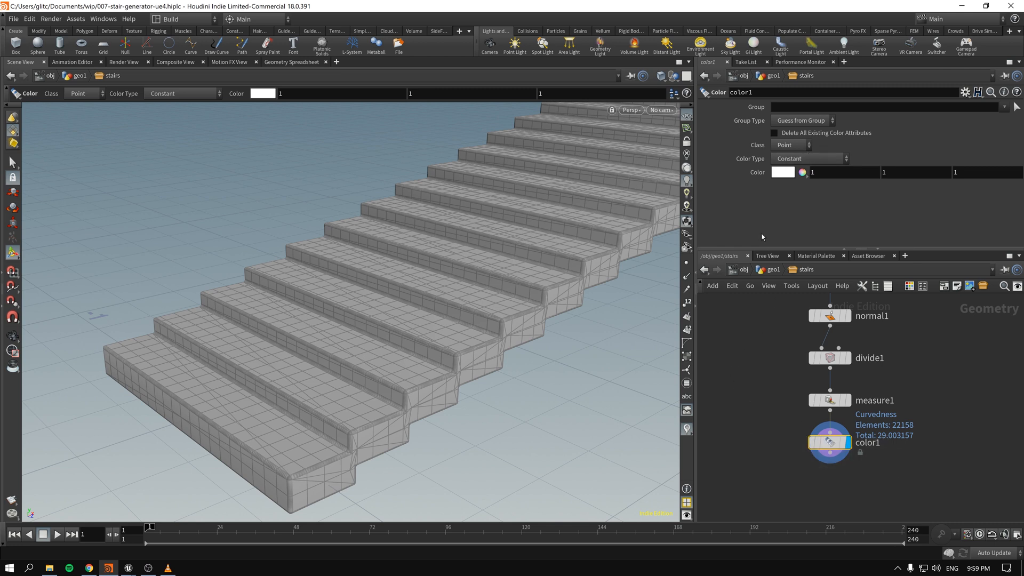
middle_drag(781, 436, 762, 375)
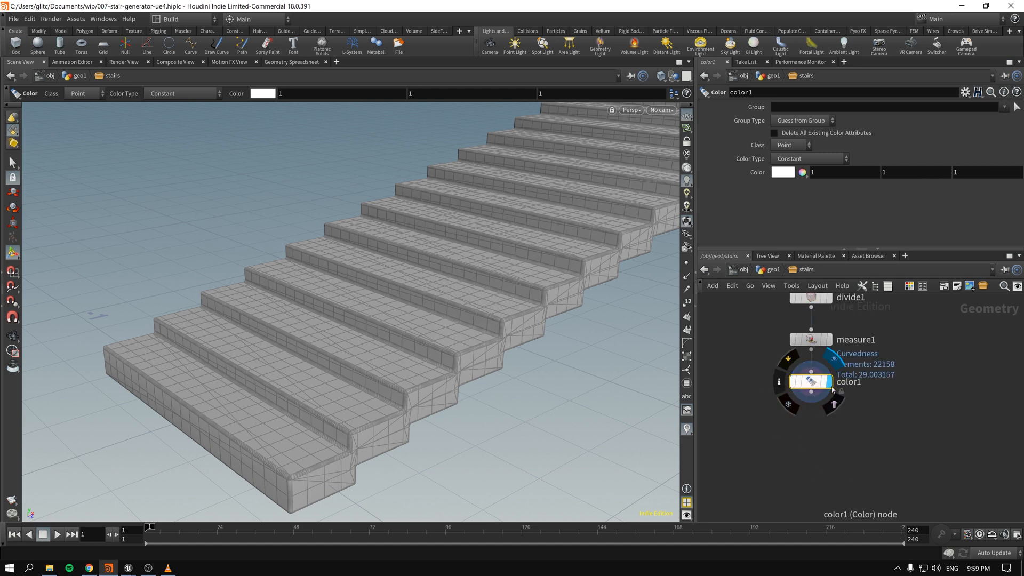
drag(809, 382, 808, 414)
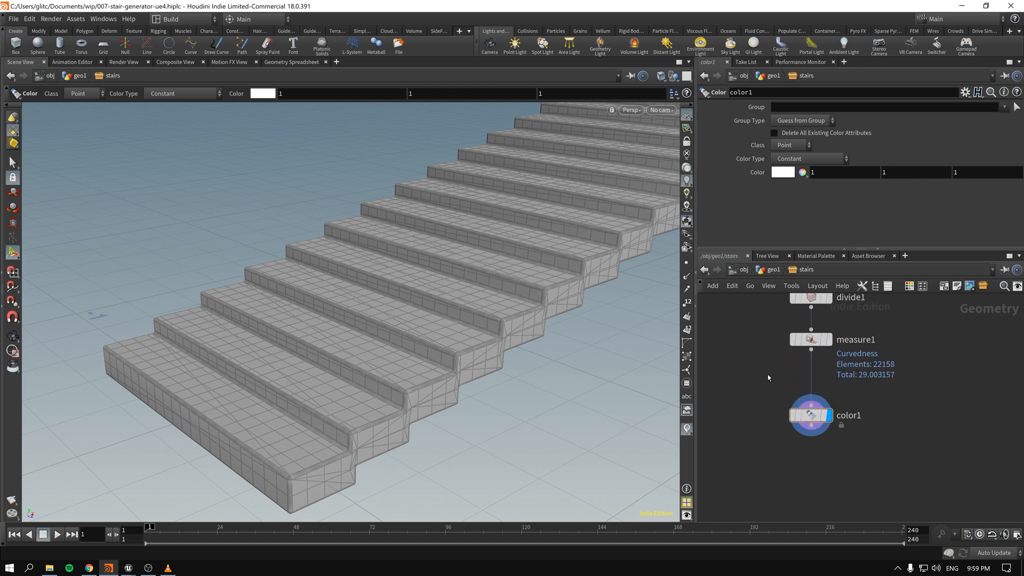
click(776, 171)
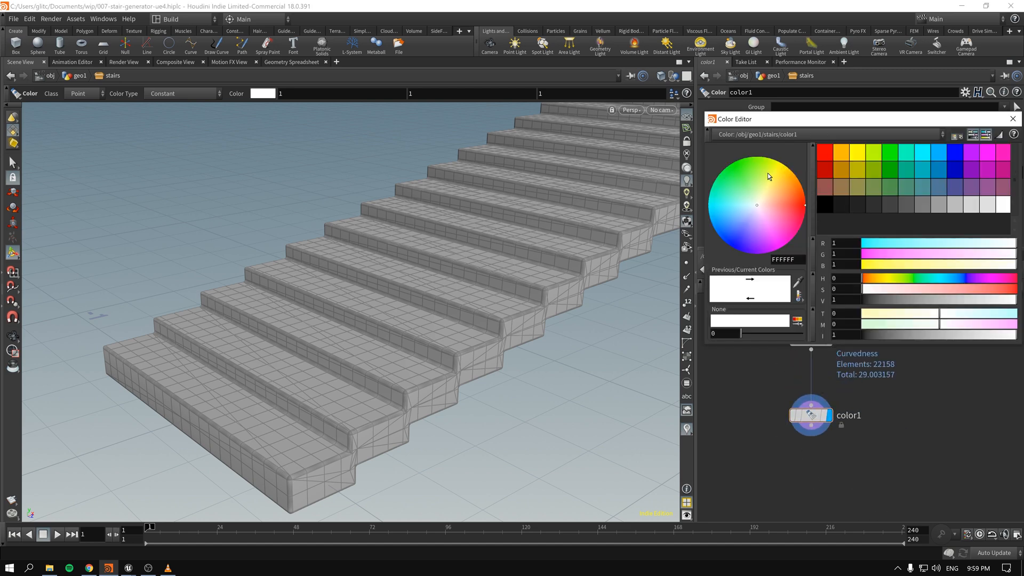
click(825, 205)
- Add a second Color node after color1 and set its color to red with values 1, 0, 0
key(Tab)
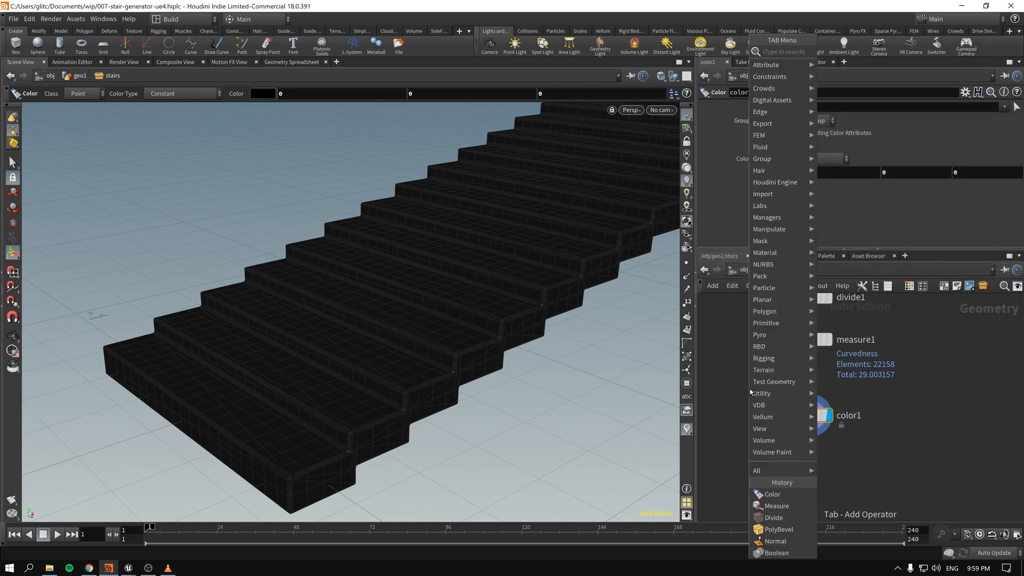
text(color)
key(Return)
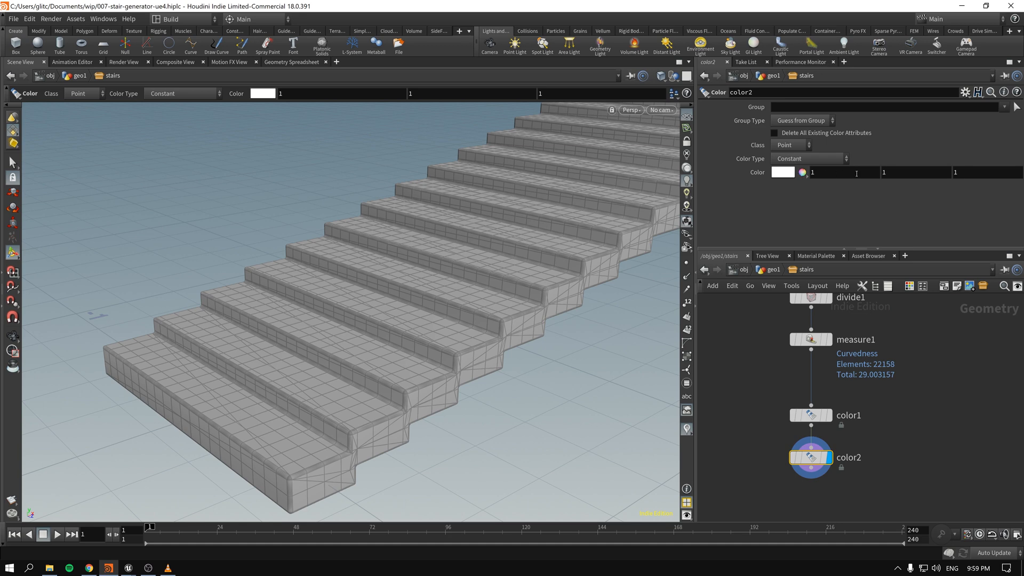
click(909, 171)
text(0)
key(Return)
text(0)
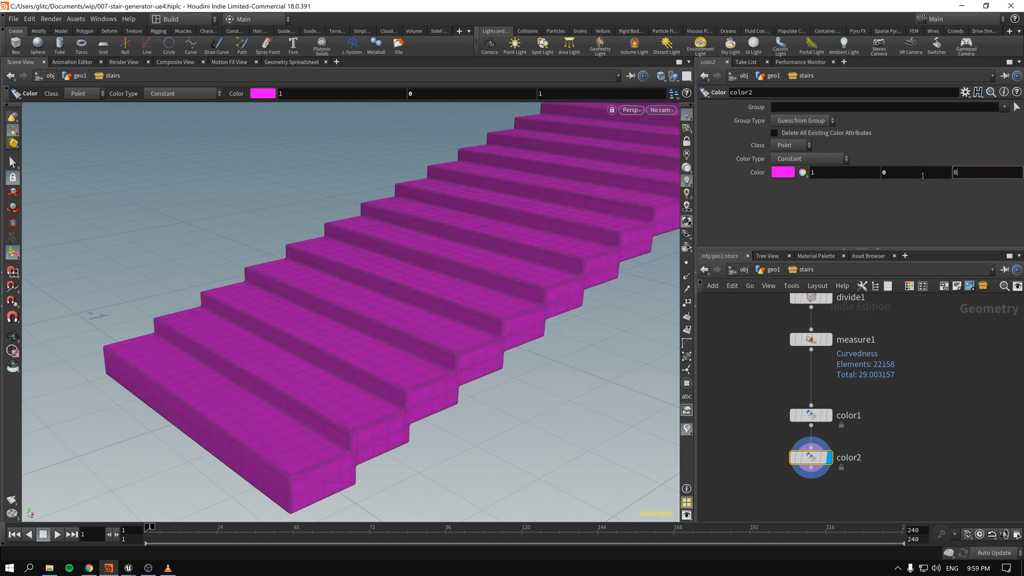
click(836, 173)
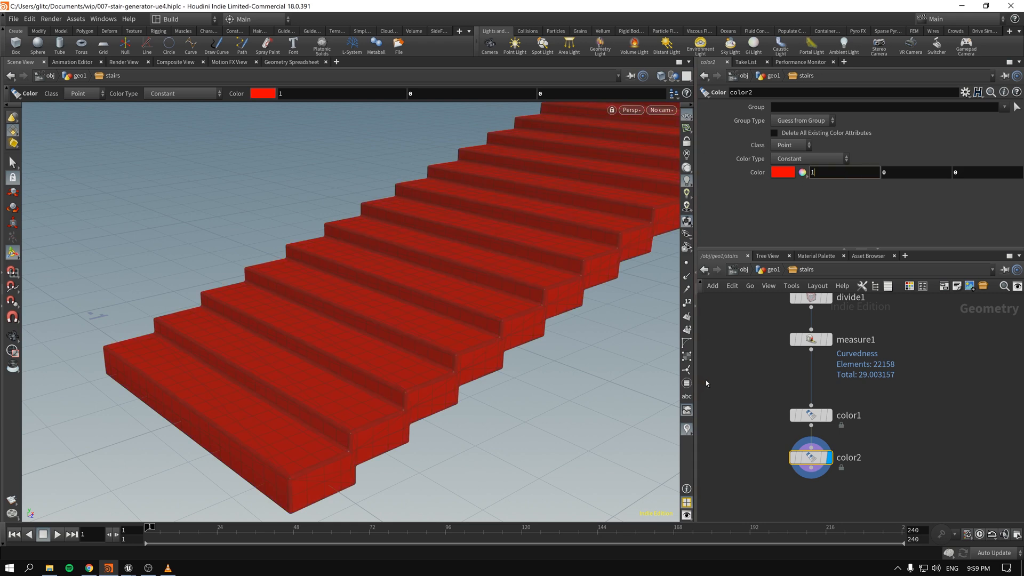
- Set color2's color type to Ramp from Attribute, driven by the curvature attribute listed in measure1's info
click(798, 160)
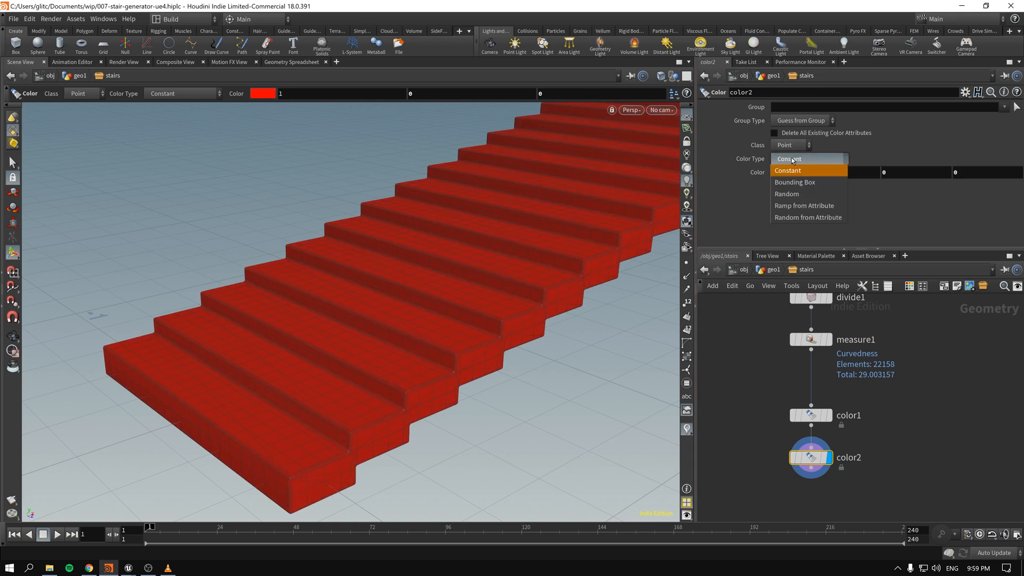
click(814, 209)
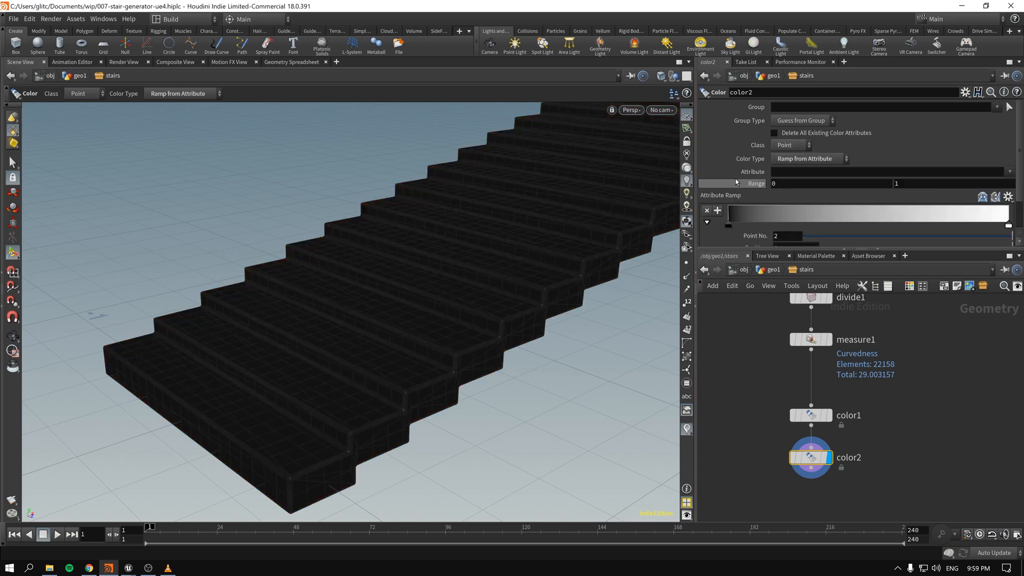
scroll(784, 191, down, 2)
middle_click(816, 341)
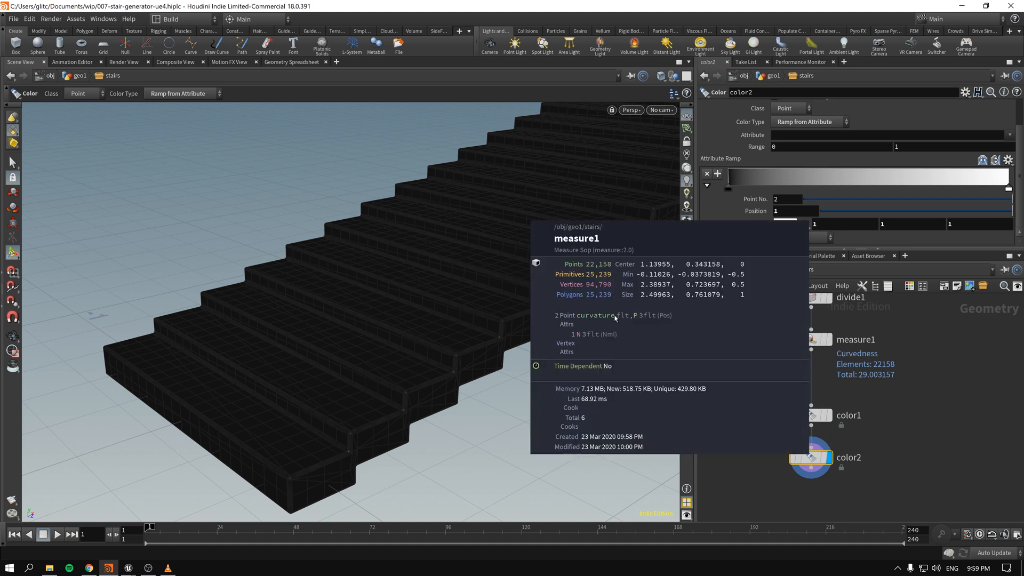
click(801, 141)
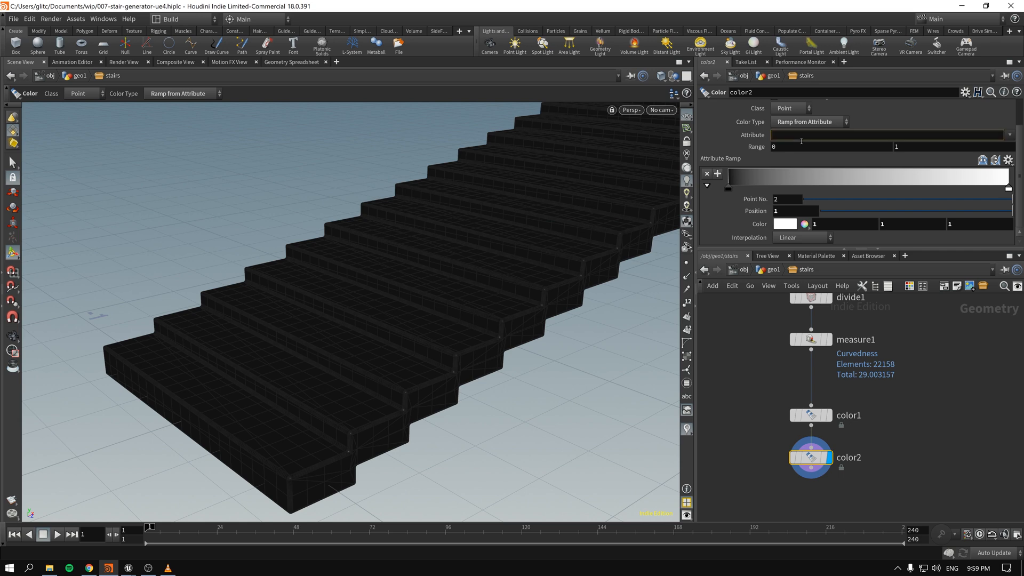
text(curvature)
key(Return)
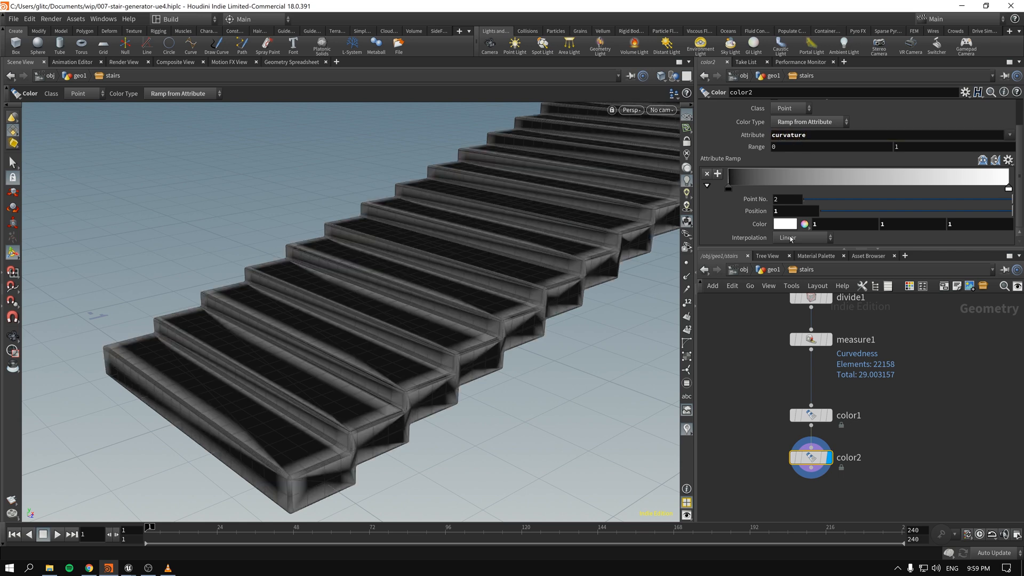
- Inspect the shaded stairs and set the color of the ramp's end point in color2 to 2, 0, 0
key(Escape)
mouse_move(494, 274)
mouse_down()
mouse_move(489, 299)
mouse_move(468, 267)
mouse_move(475, 290)
mouse_move(507, 275)
mouse_up()
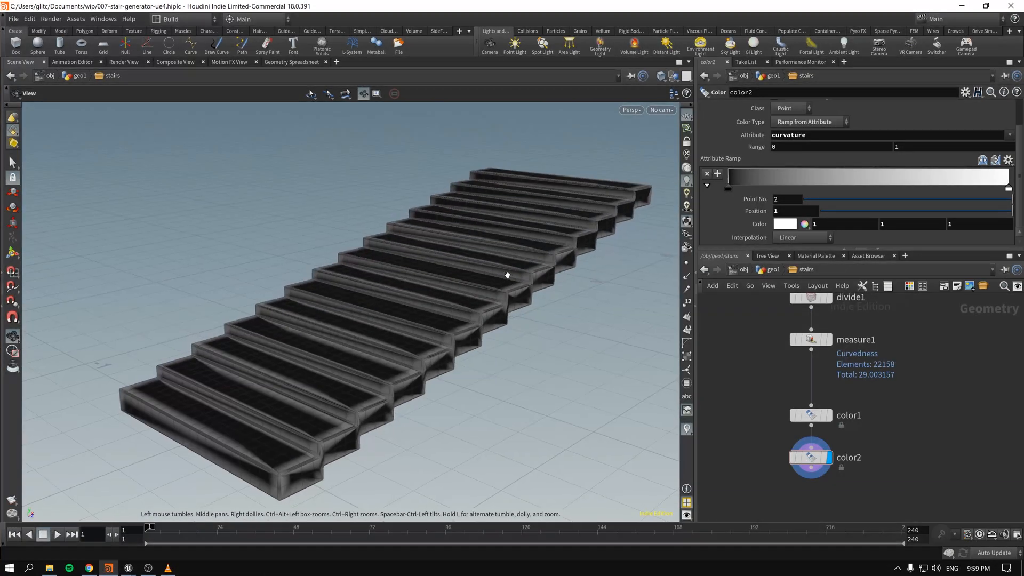
key(Return)
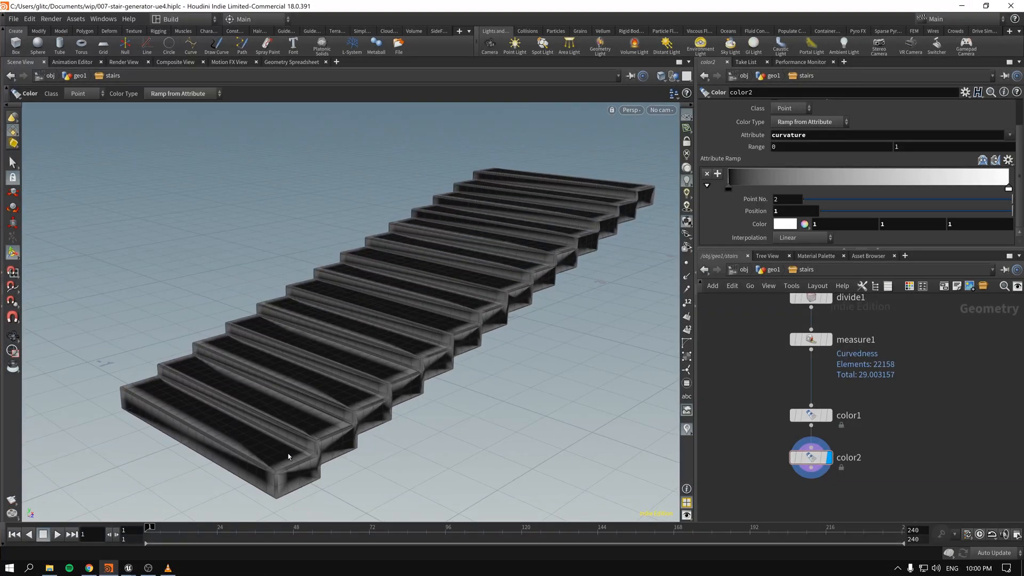
alt+drag(521, 258, 487, 272)
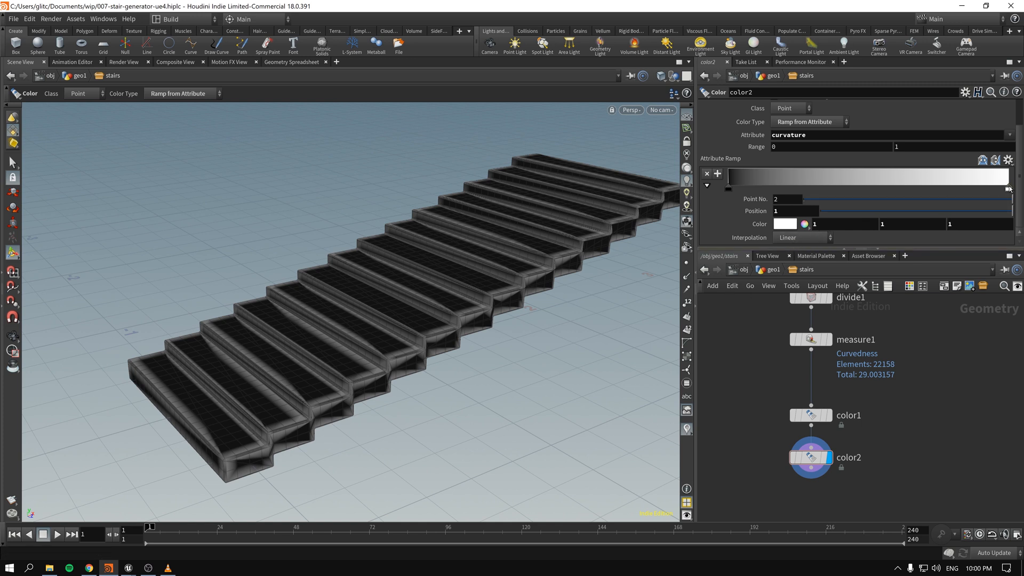
click(885, 224)
text(0)
key(Tab)
text(0)
key(Tab)
text(2)
key(Return)
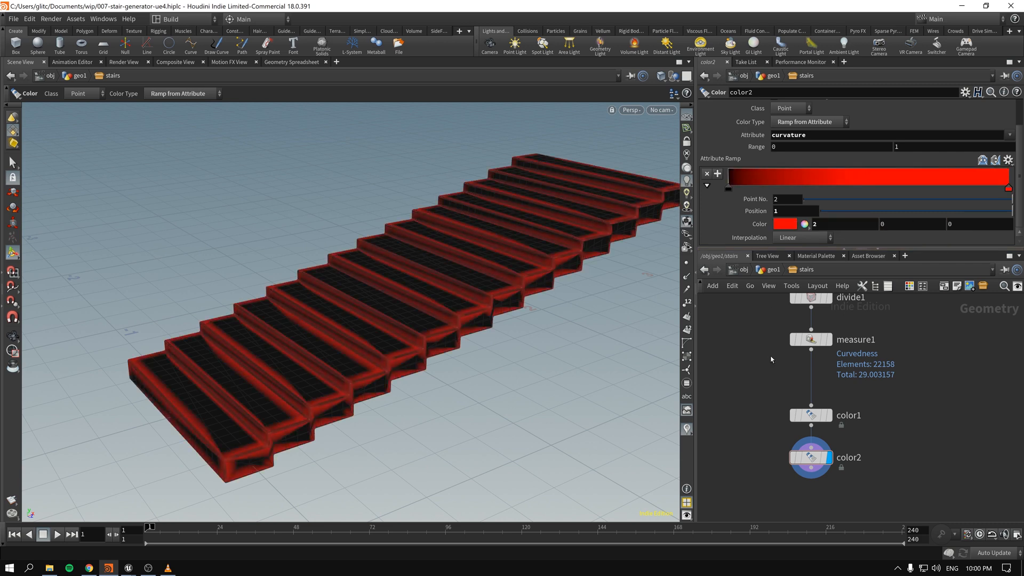
- Raise the red value of color2's ramp end point to 2.8
drag(367, 284, 545, 372)
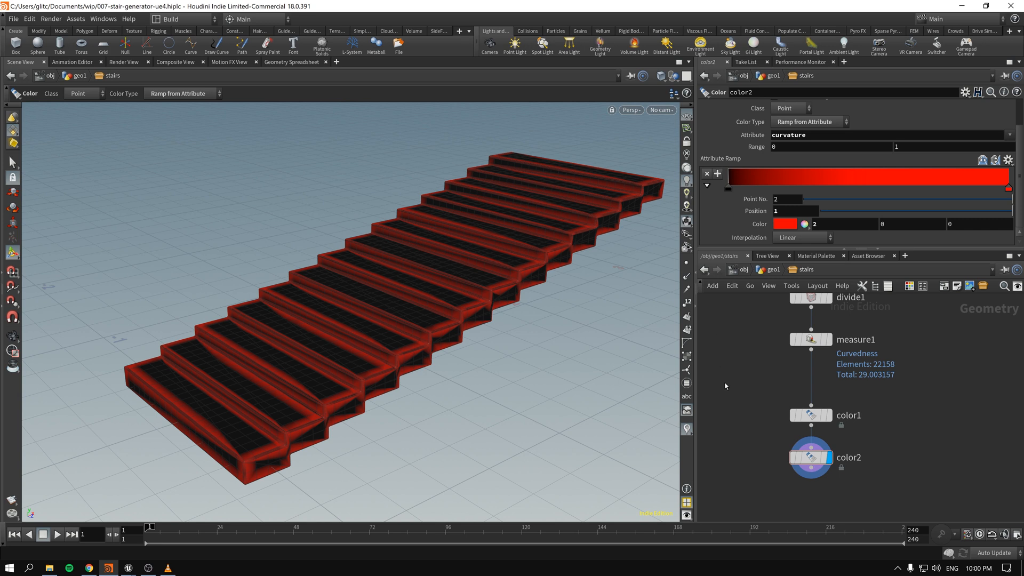
middle_drag(756, 453, 768, 431)
middle_drag(825, 224, 872, 221)
- Add an Attribute Blur node after color2 and set its blurred attribute to Cd
drag(725, 465, 821, 427)
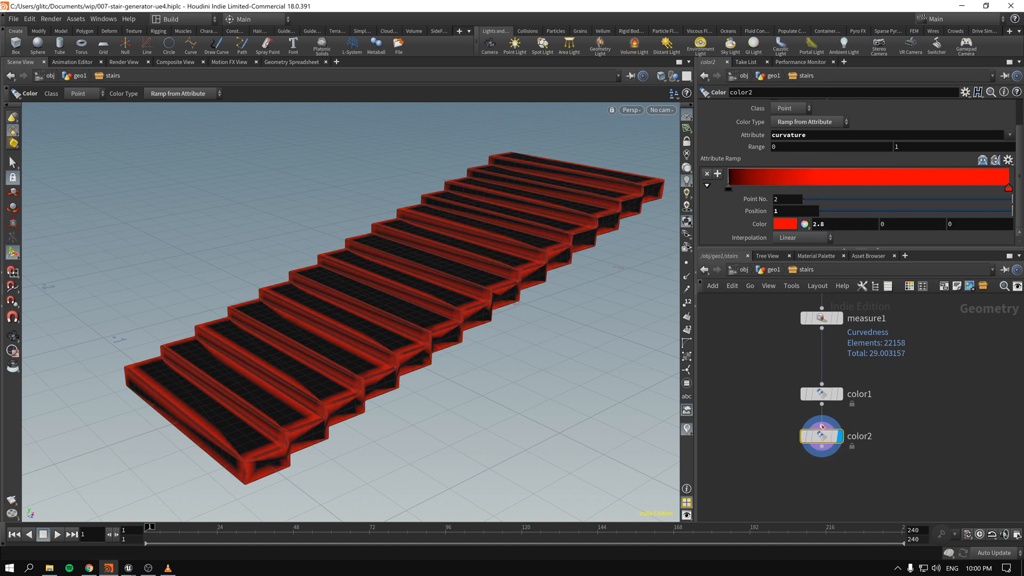
key(Tab)
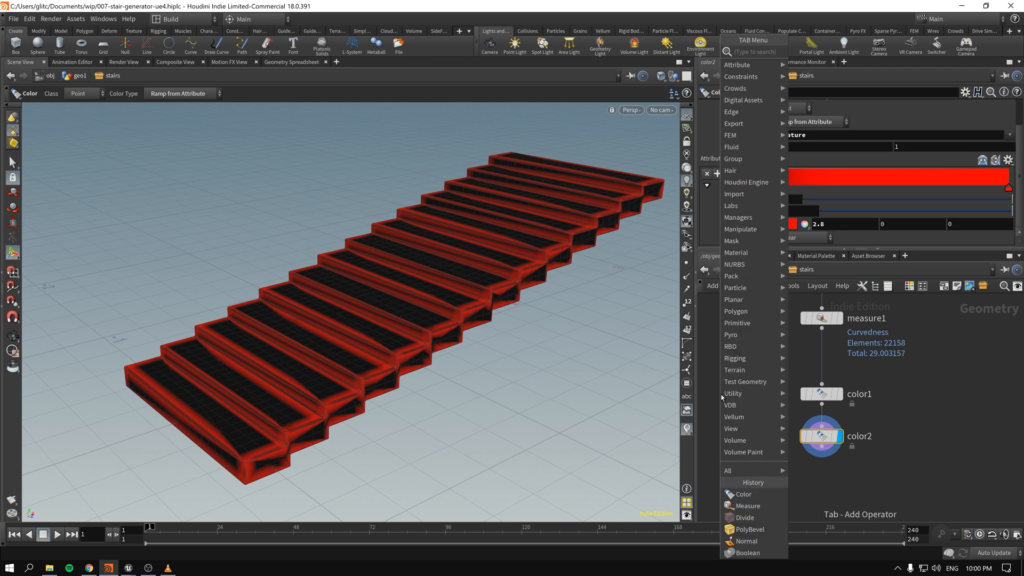
text(atr)
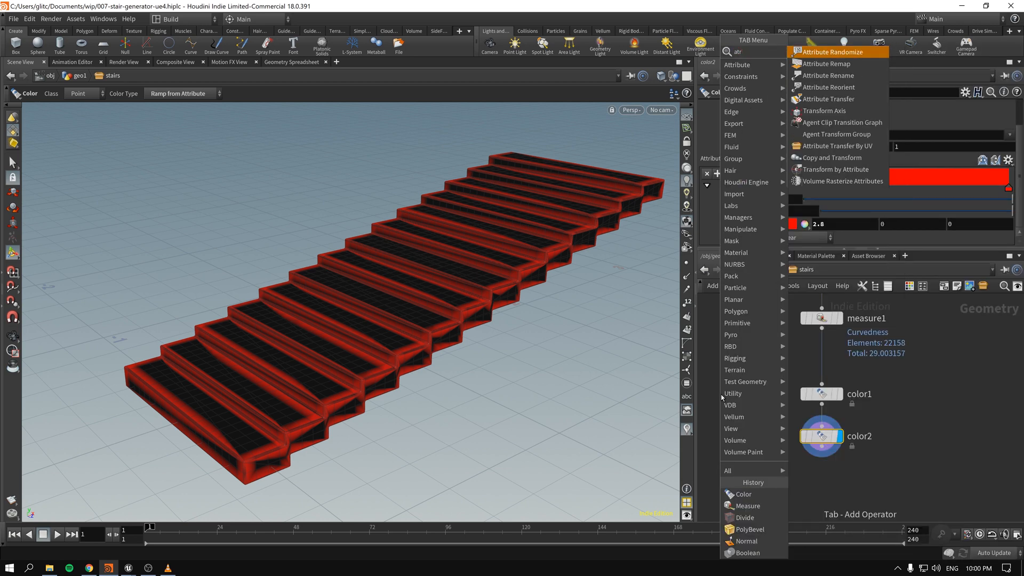
text(r)
key(BackSpace)
text(tri)
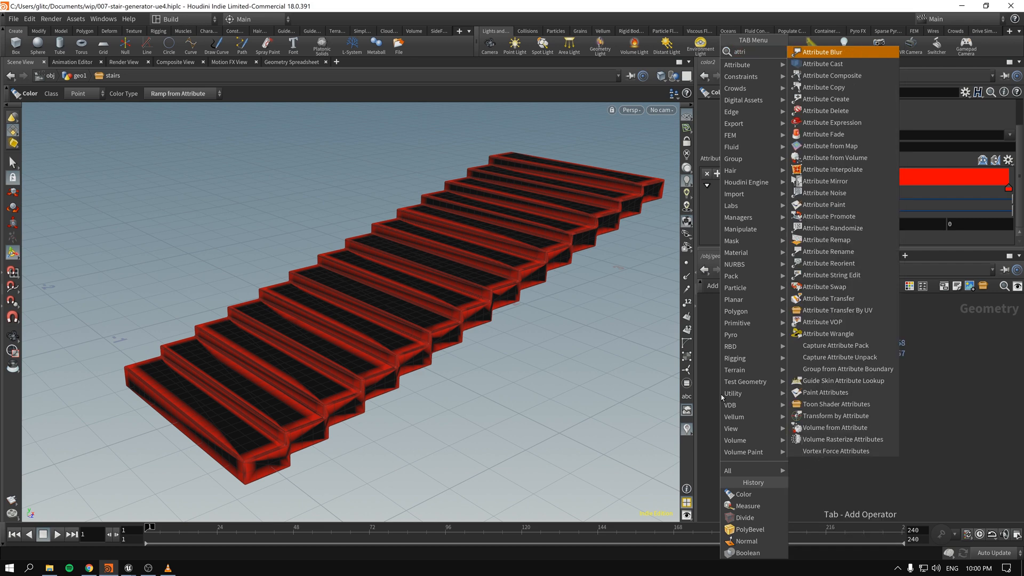
key(Return)
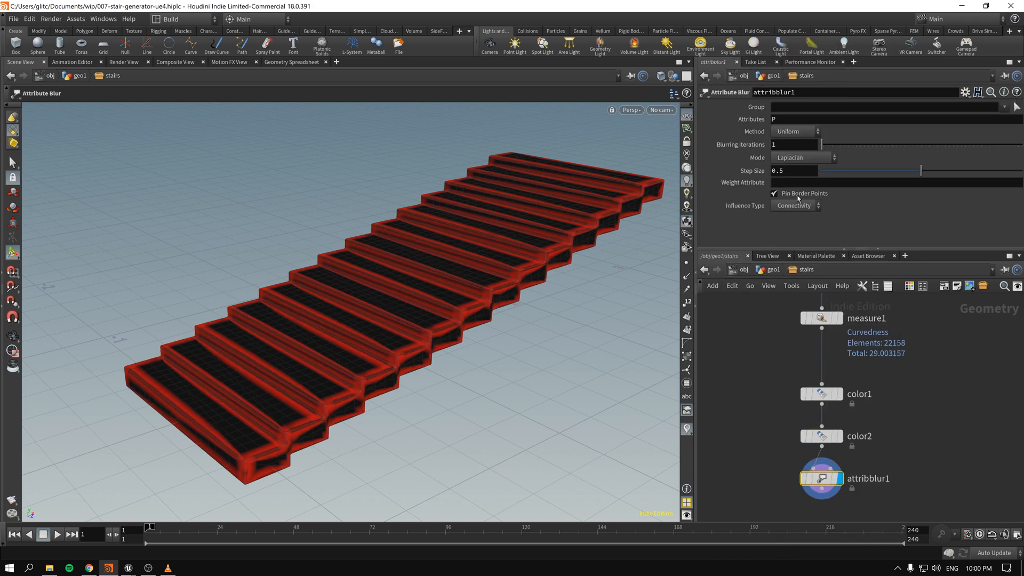
double_click(785, 118)
text(Cd)
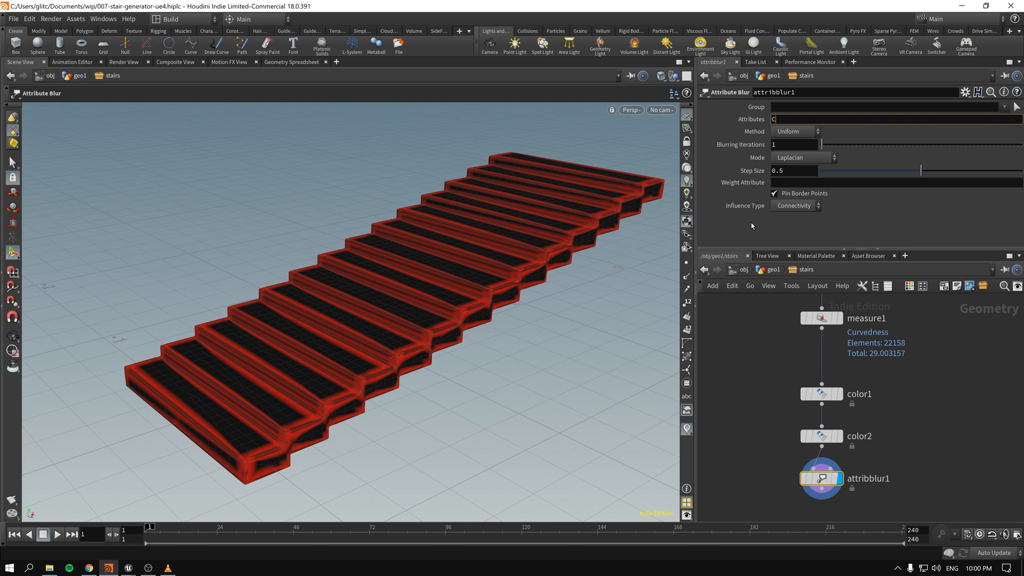
key(Return)
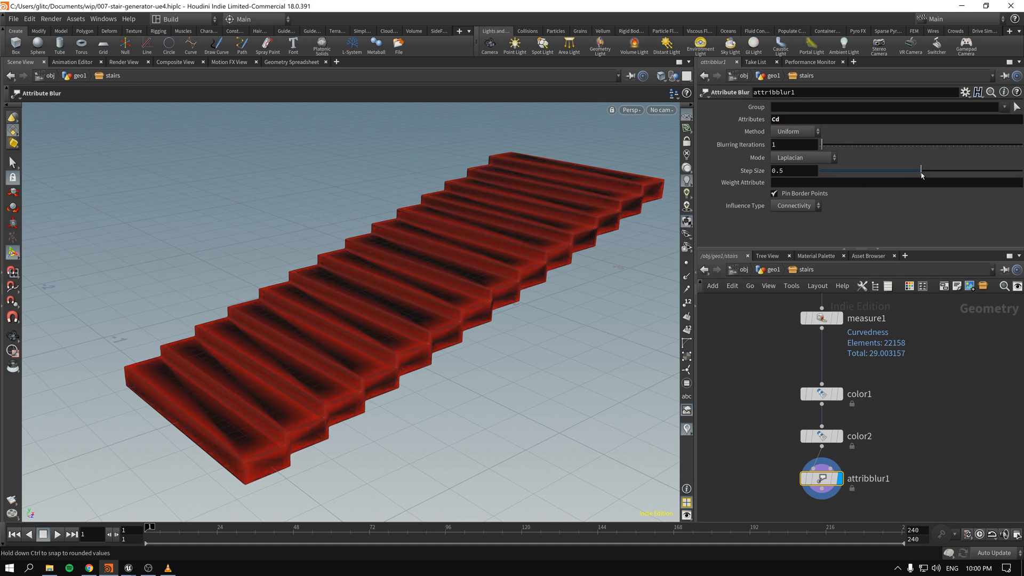
- Try a step size of 0.004 on attribblur1 and check the stairs up close
drag(921, 170, 820, 182)
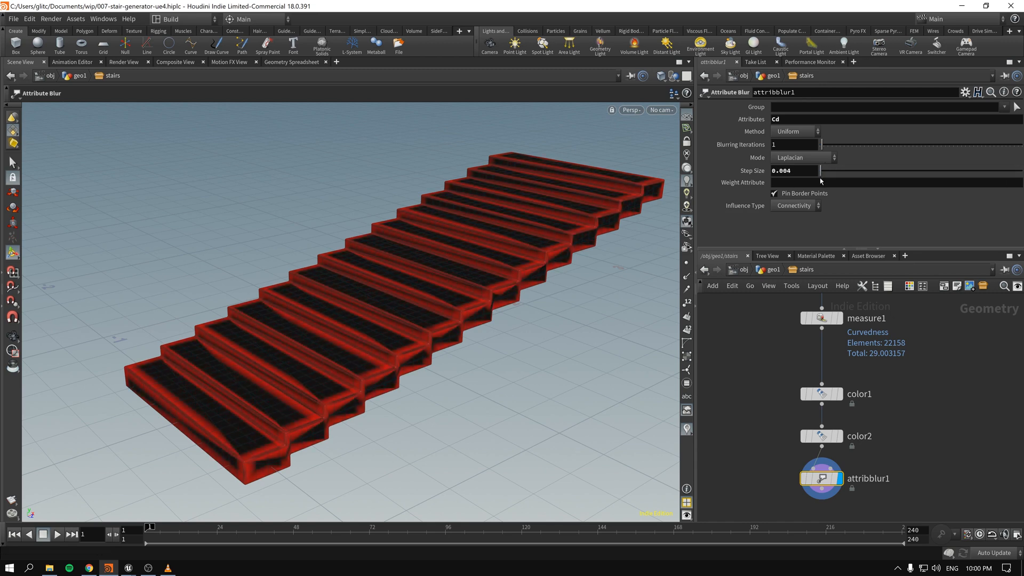
key(Escape)
drag(431, 276, 331, 336)
key(Return)
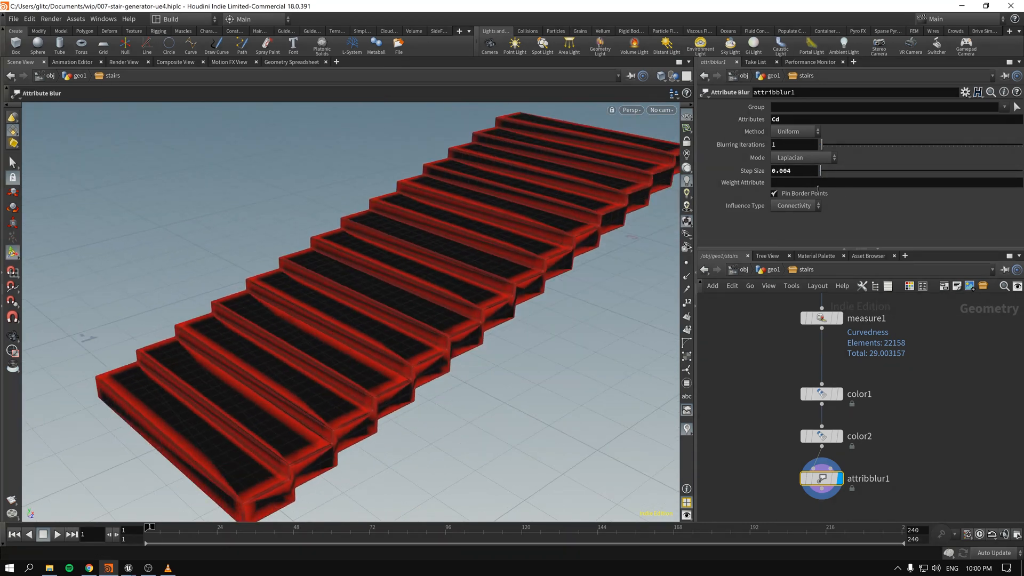
- Raise attribblur1's step size to 0.472 with blurring iterations at 1
drag(824, 173, 915, 171)
double_click(774, 145)
text(1)
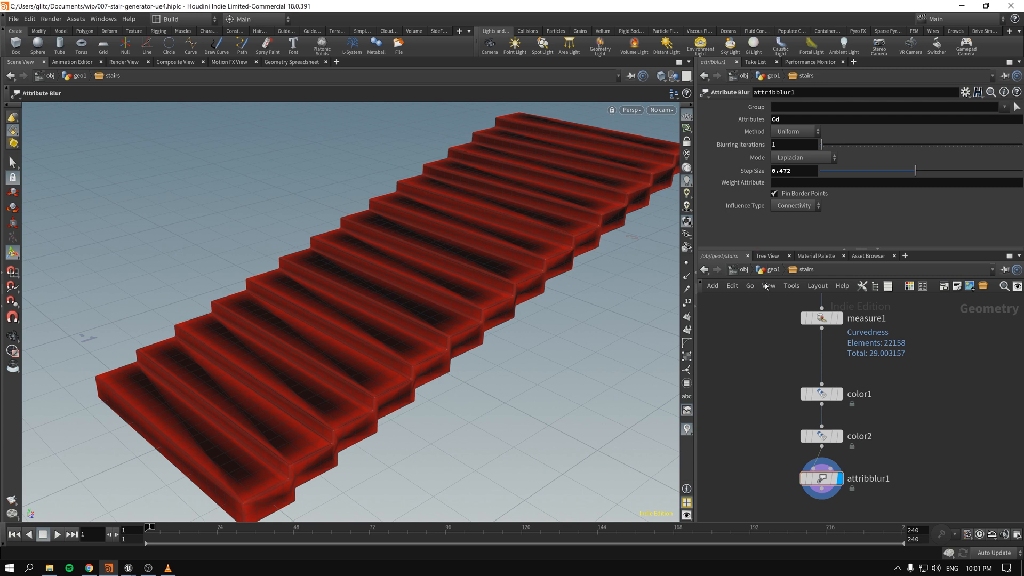
- Open the stairs asset's type properties and promote attribblur1's Step Size as a new asset parameter below Bevel Divisions
text(u)
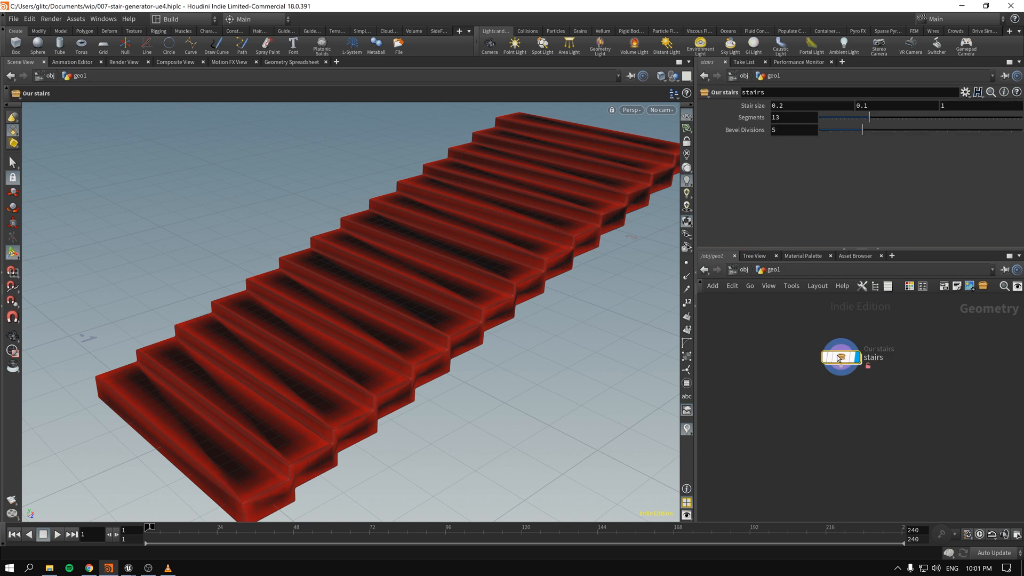
right_click(829, 355)
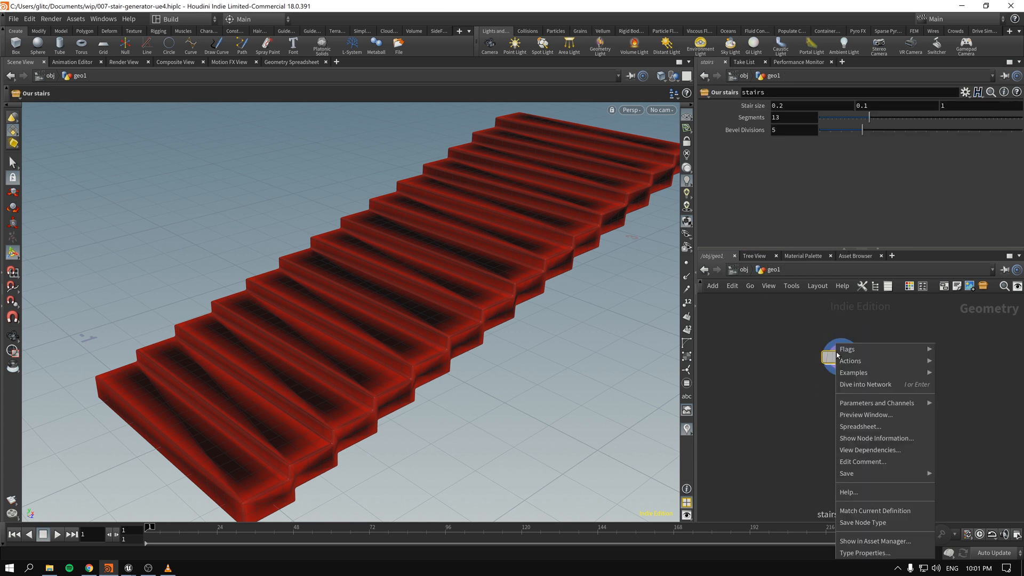
click(887, 553)
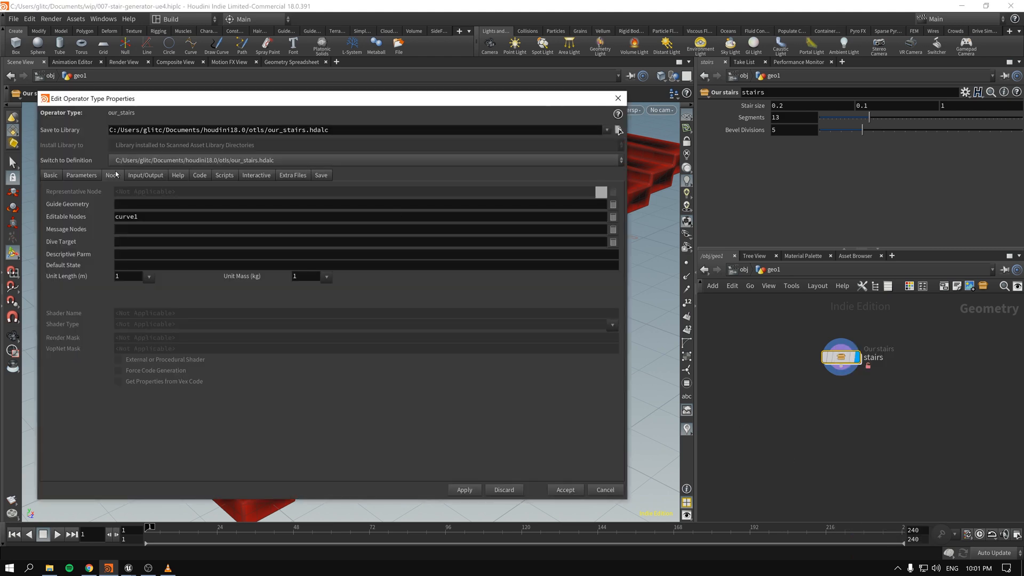
click(81, 175)
double_click(841, 357)
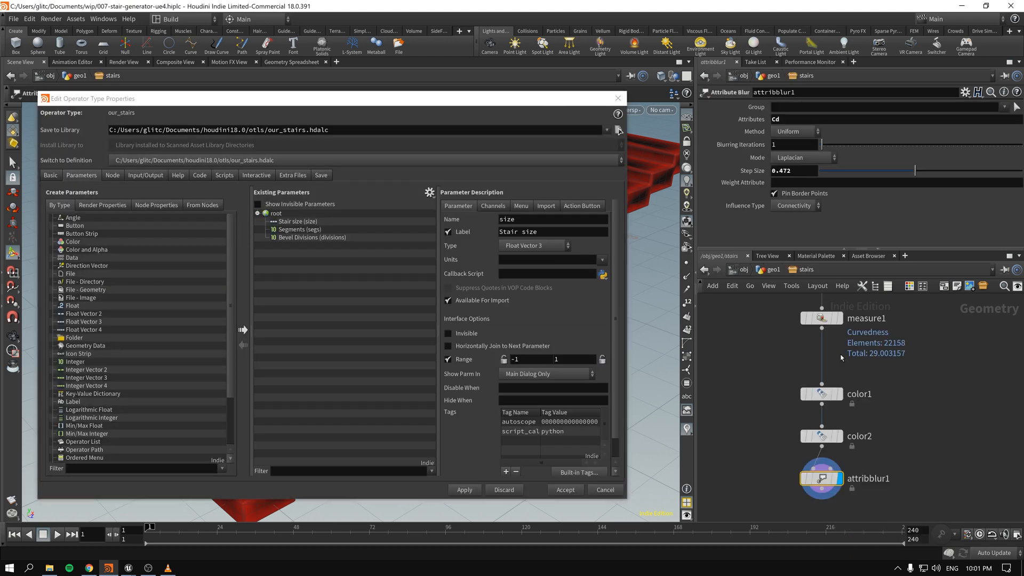
drag(751, 171, 310, 258)
- Label the promoted stepsize parameter Blur Amount and accept the edited operator type properties
double_click(555, 232)
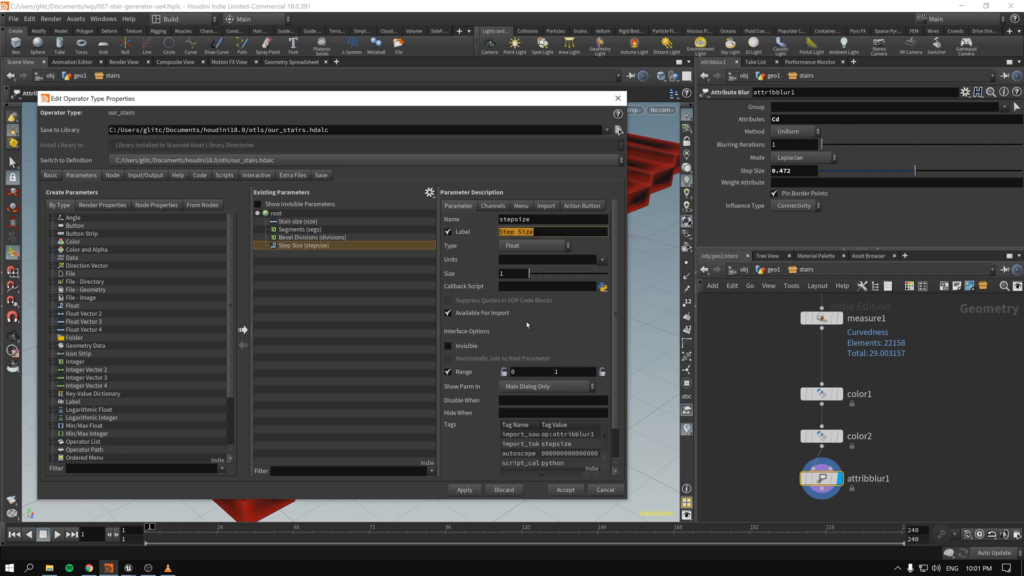
text(Blur Amount)
click(464, 489)
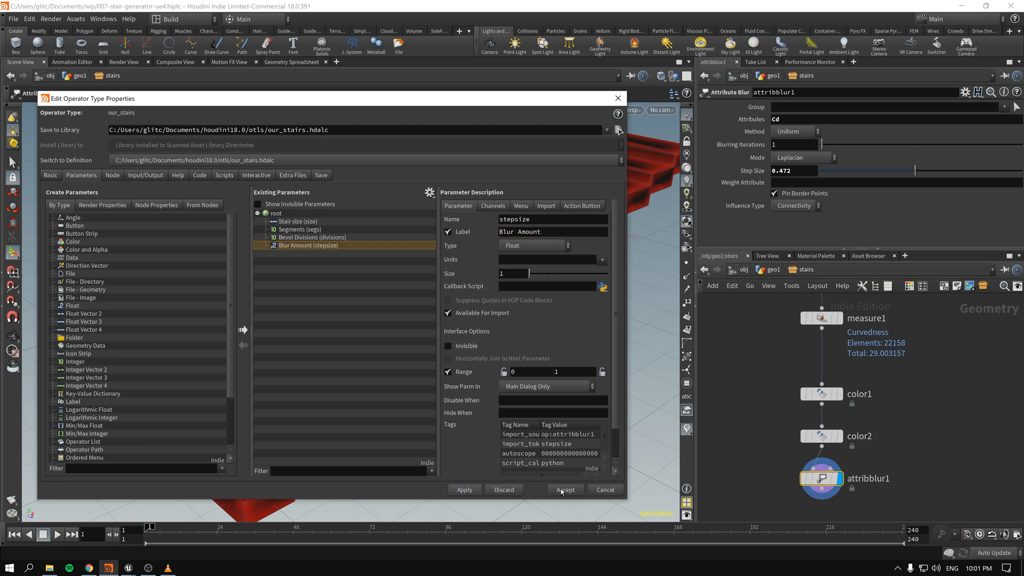
click(565, 489)
- Return to the geo1 level and save the stairs node type to its asset library
click(770, 269)
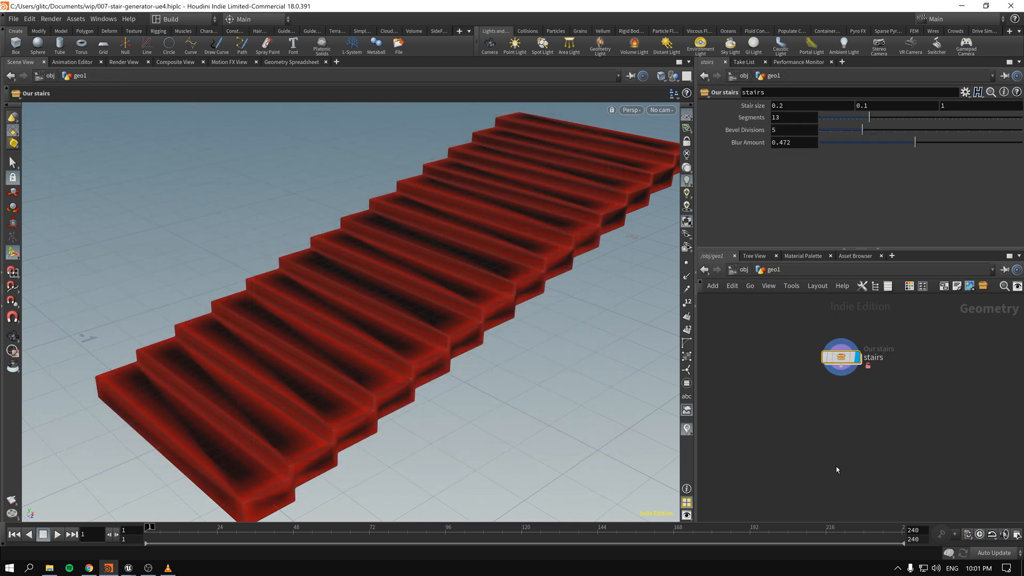
right_click(844, 345)
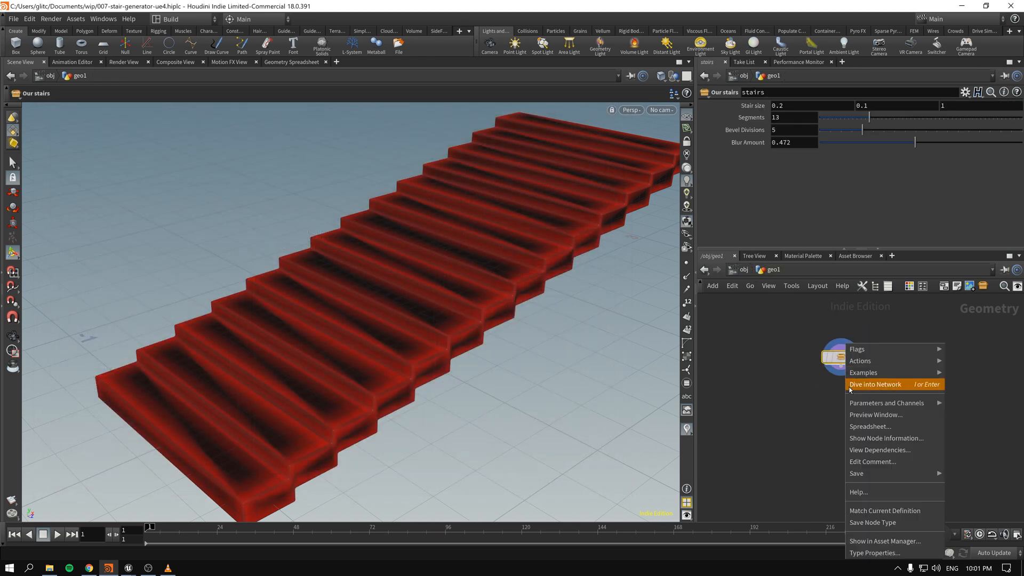
click(893, 527)
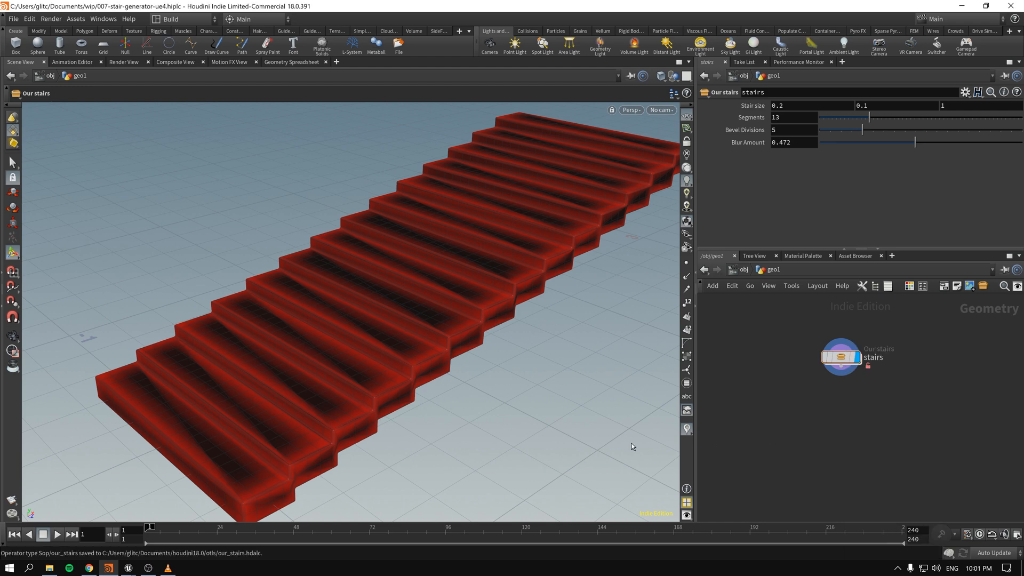
- Switch to Unreal Editor, locate the selected stairs actor's our_stairs Houdini asset in the content, and reimport it
mouse_move(128, 568)
click(80, 539)
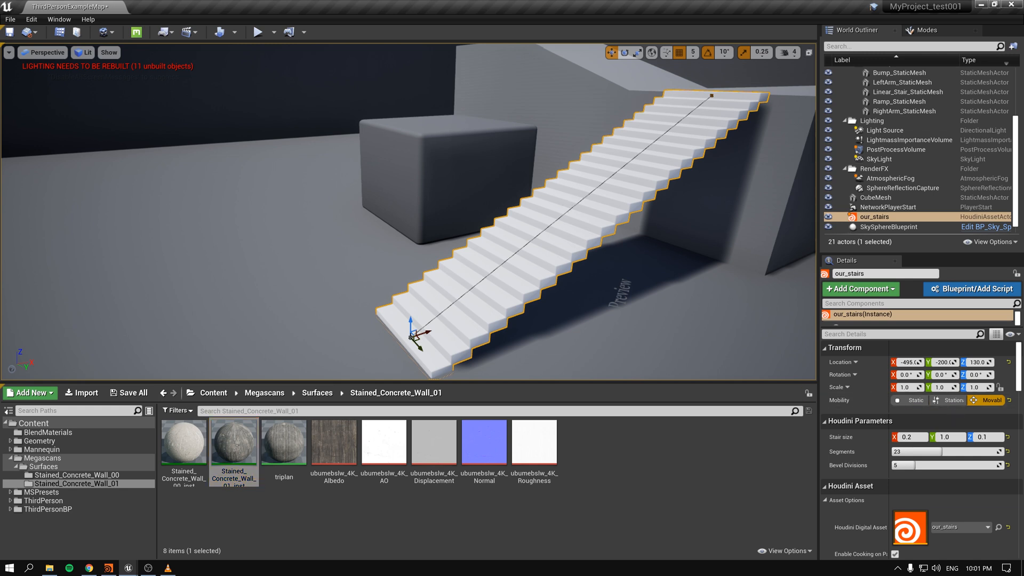
scroll(914, 453, down, 3)
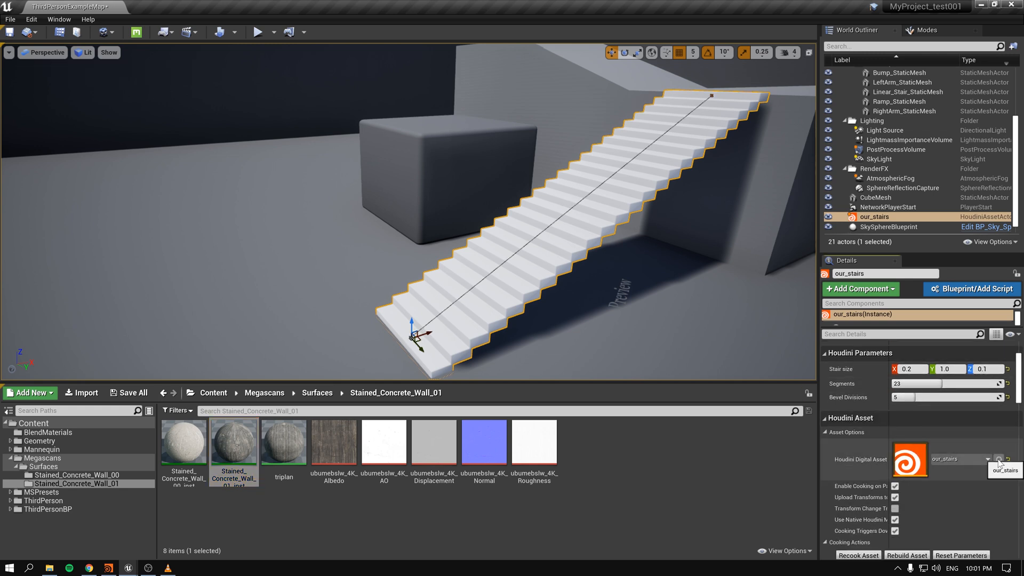
click(998, 459)
right_click(532, 436)
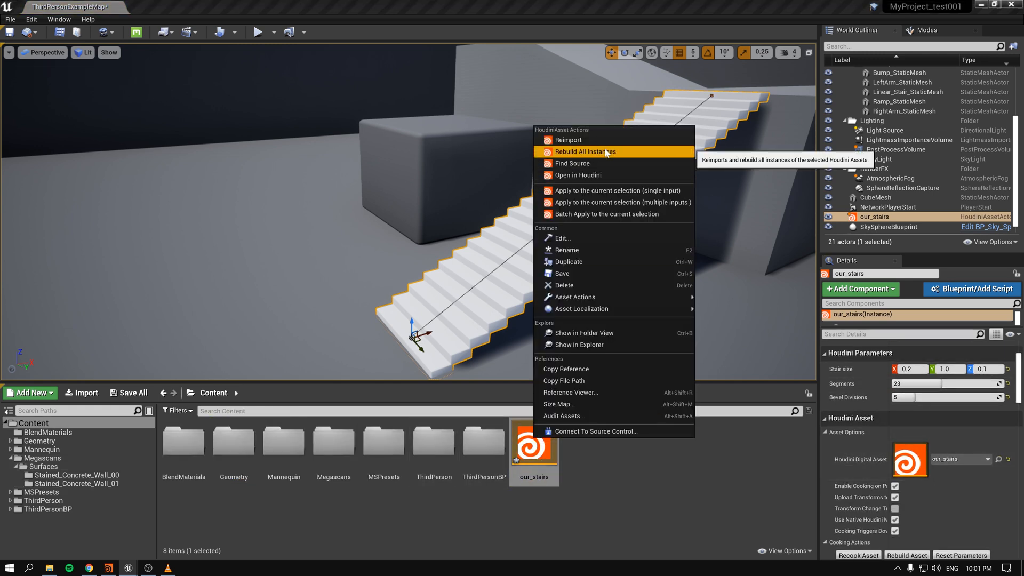
click(566, 140)
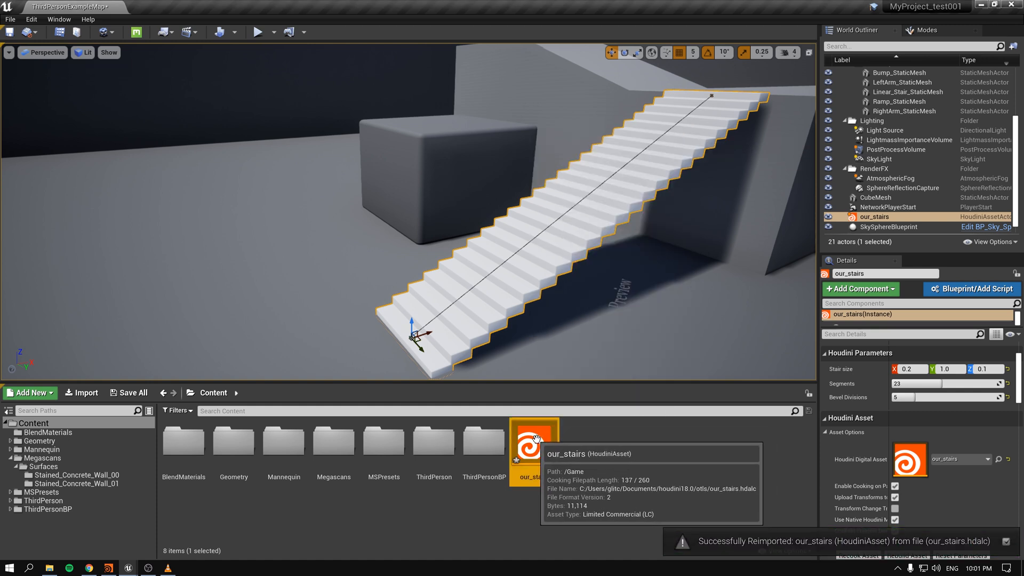
- Rebuild all instances of the our_stairs asset and check the stairs actor's updated Houdini parameters
right_click(540, 439)
click(565, 152)
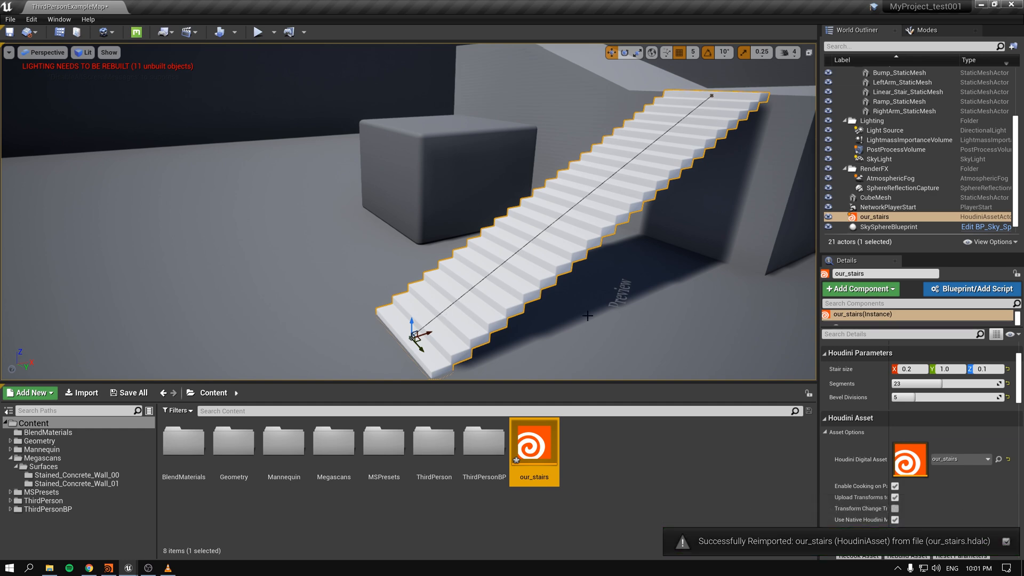
mouse_move(643, 303)
right_down()
mouse_move(667, 302)
mouse_move(648, 301)
right_up()
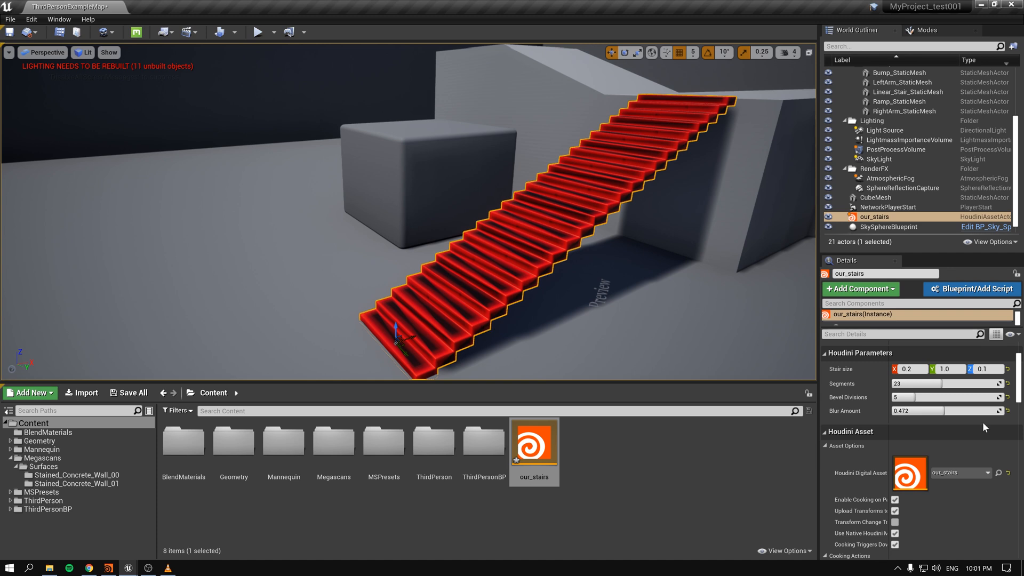
scroll(984, 428, up, 3)
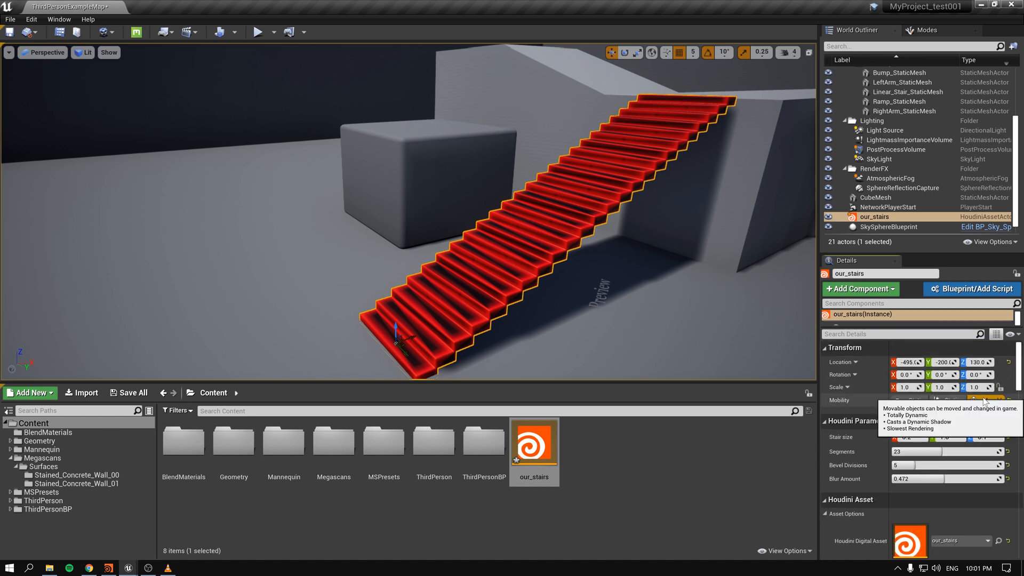
scroll(855, 415, down, 10)
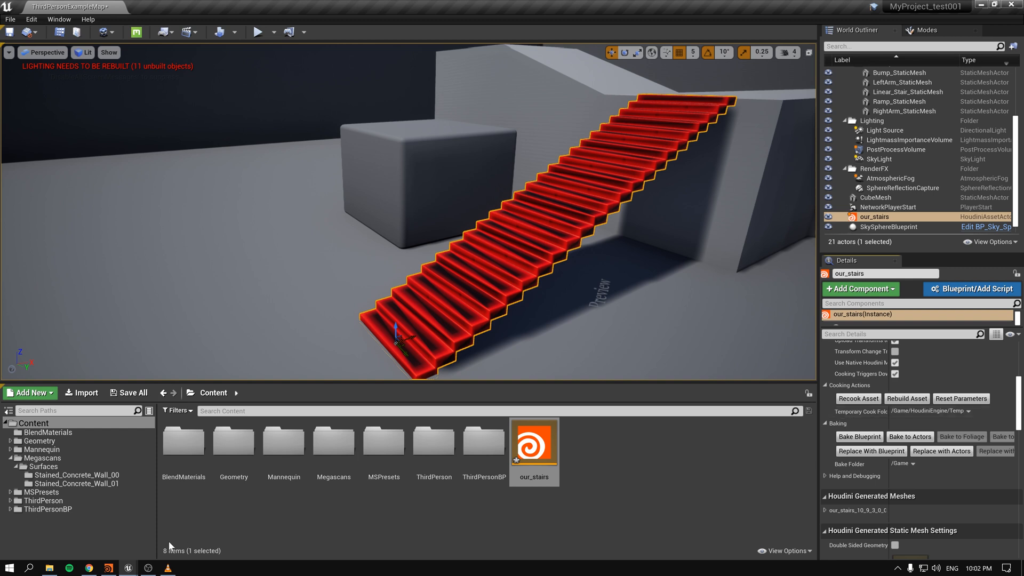
- Open the Stained_Concrete_Wall_01 folder under Megascans Surfaces in the project content
double_click(334, 443)
click(205, 447)
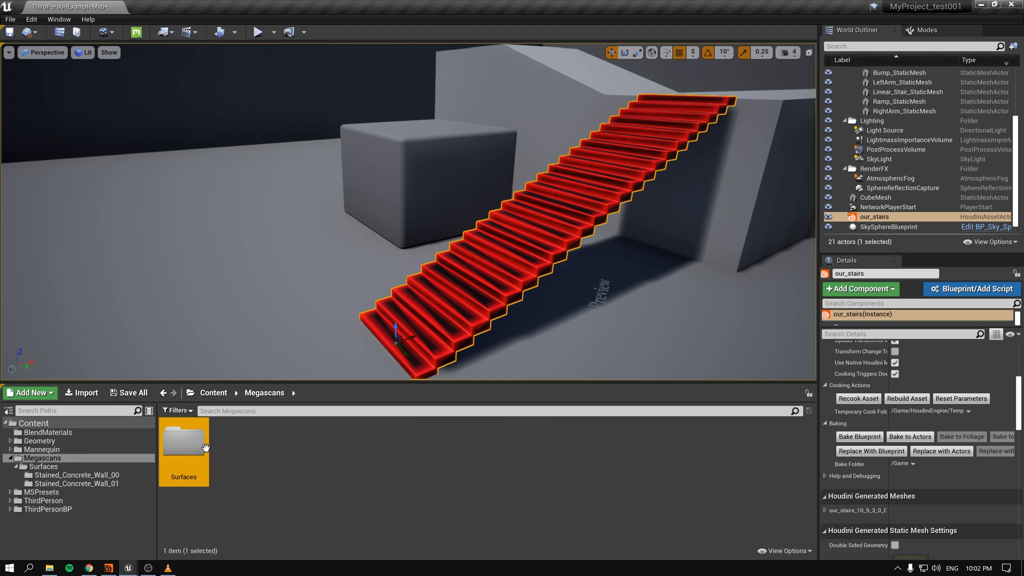
double_click(205, 447)
double_click(234, 445)
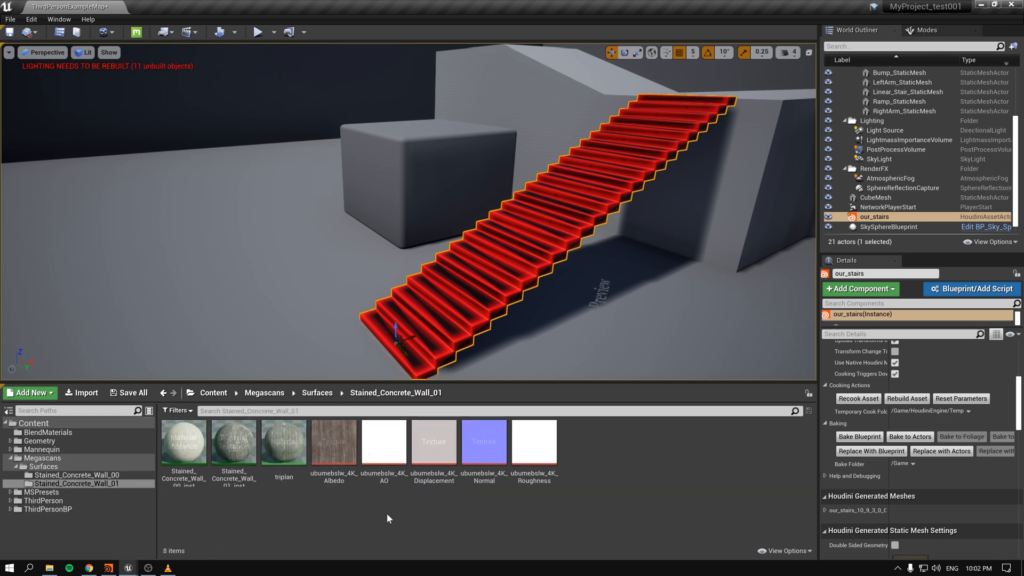
- Examine in the triplan material graph how the Vertex Color node and the two world-aligned texture sets feed the Lerp nodes
double_click(293, 431)
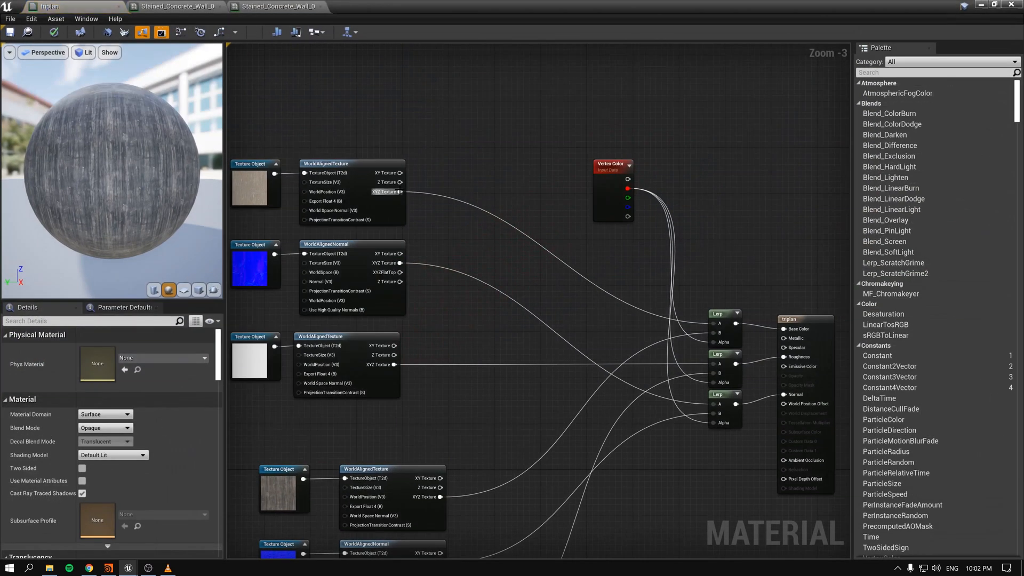
right_drag(460, 178, 366, 148)
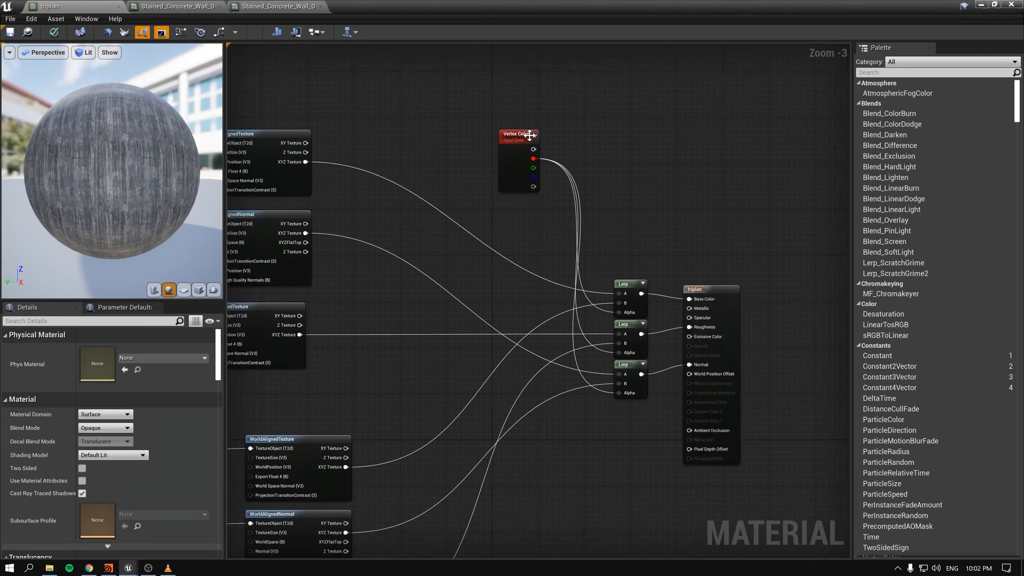
drag(529, 135, 512, 164)
right_drag(608, 180, 701, 73)
drag(241, 304, 323, 547)
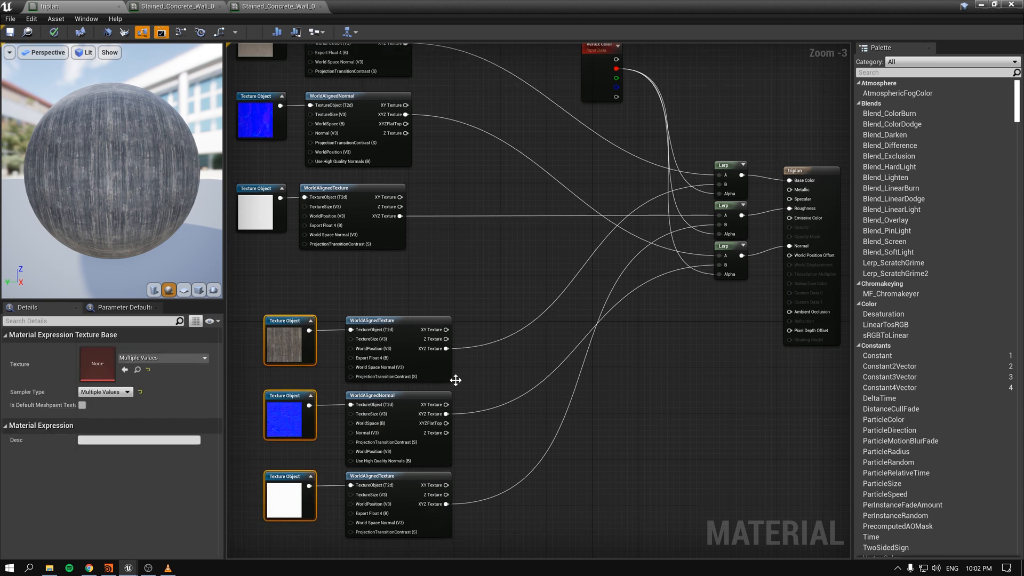
click(596, 214)
click(980, 4)
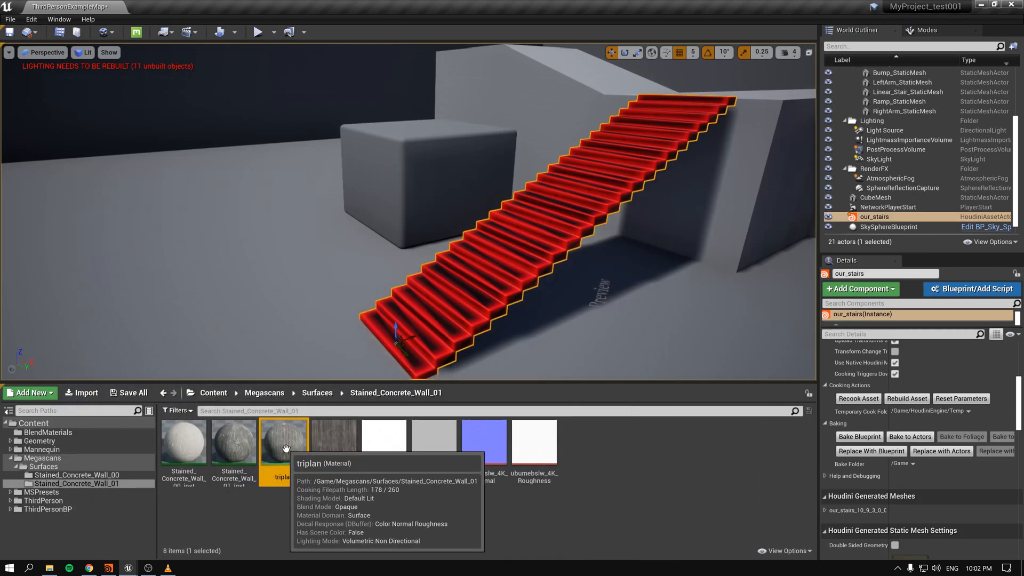
- Save the current map and apply the triplan material to the our_stairs actor
click(9, 32)
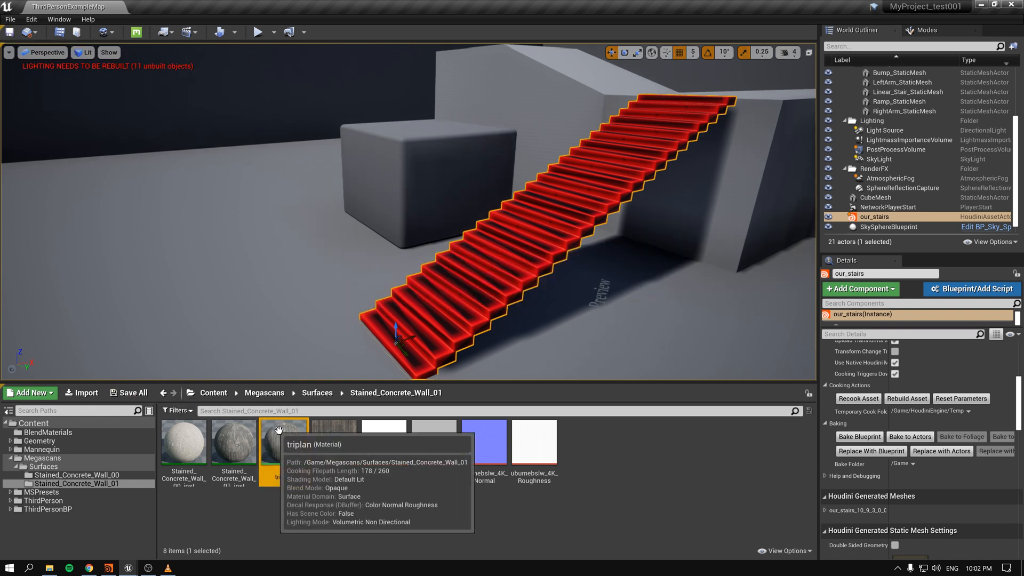
drag(278, 429, 487, 306)
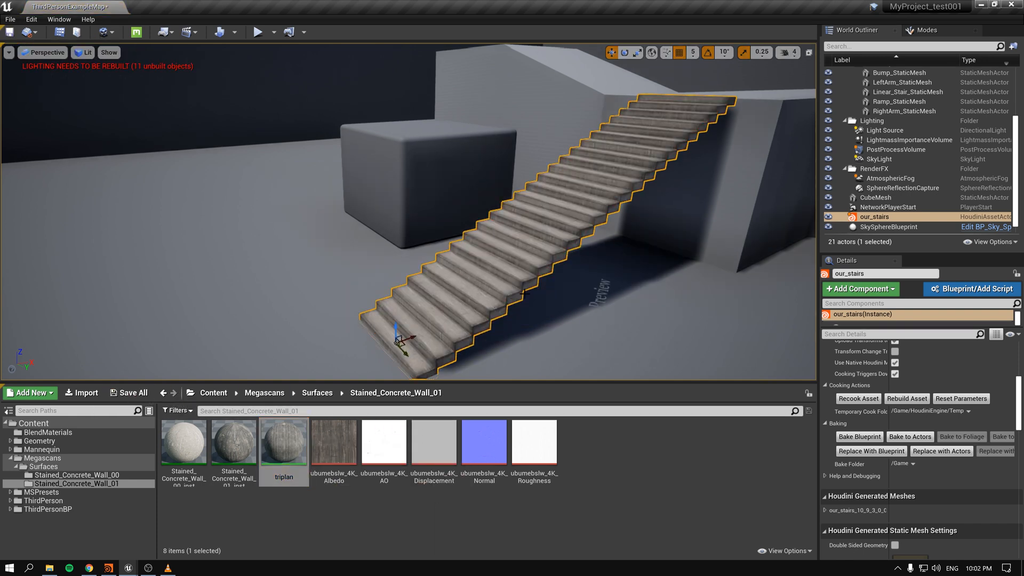
- Select the lower end control point of the our_stairs2 path and raise it slightly
right_drag(525, 293, 574, 313)
key(w)
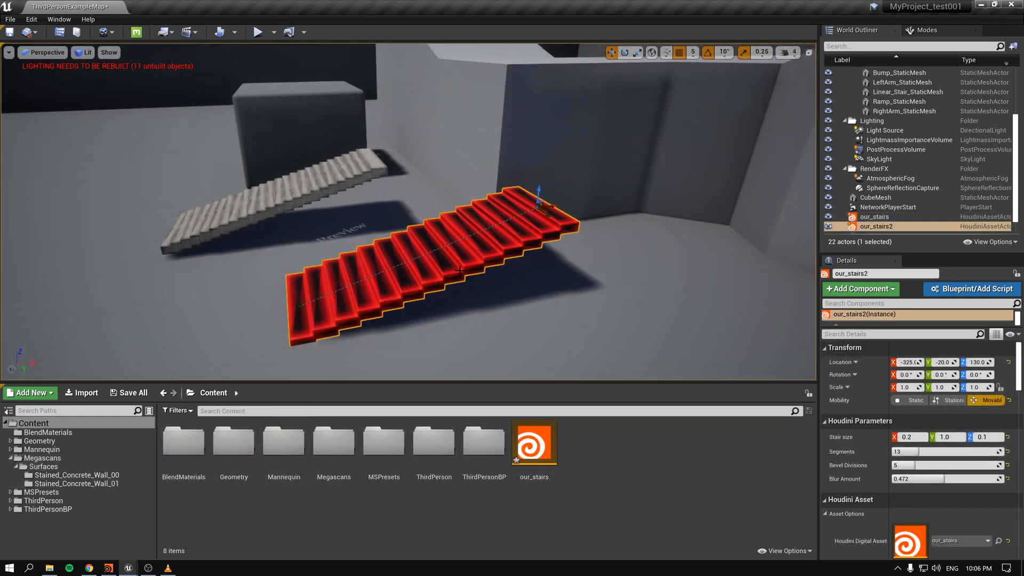
right_drag(459, 271, 407, 274)
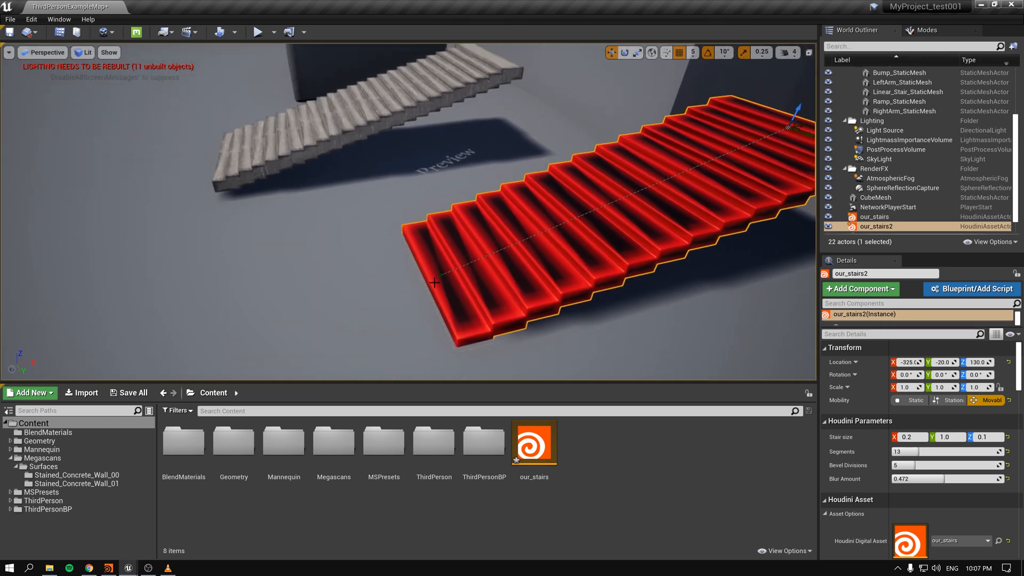
click(440, 276)
drag(443, 263, 442, 258)
right_drag(442, 261, 490, 311)
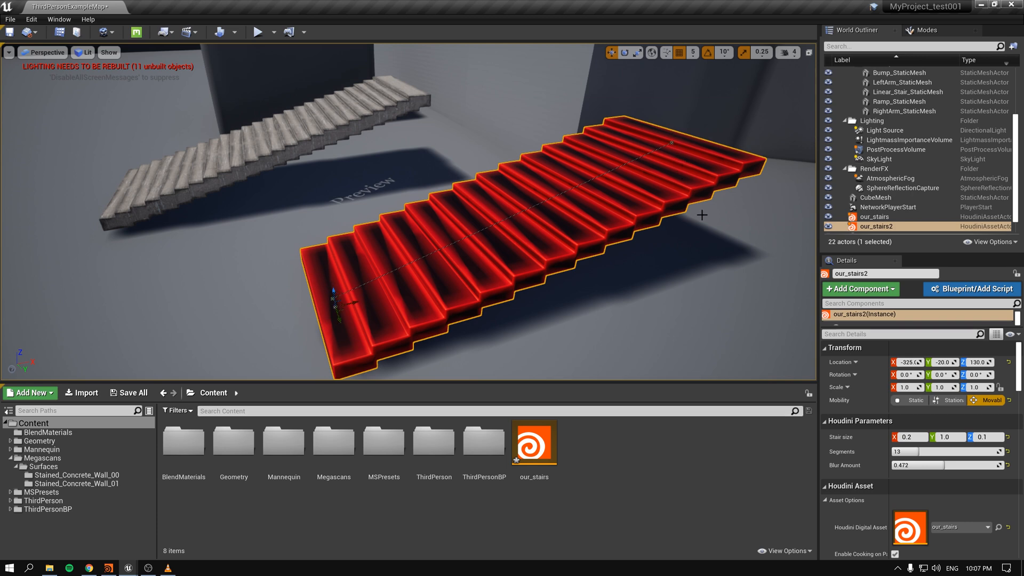
- Select the upper end control point of the our_stairs2 path and move it upward
right_drag(701, 215, 692, 204)
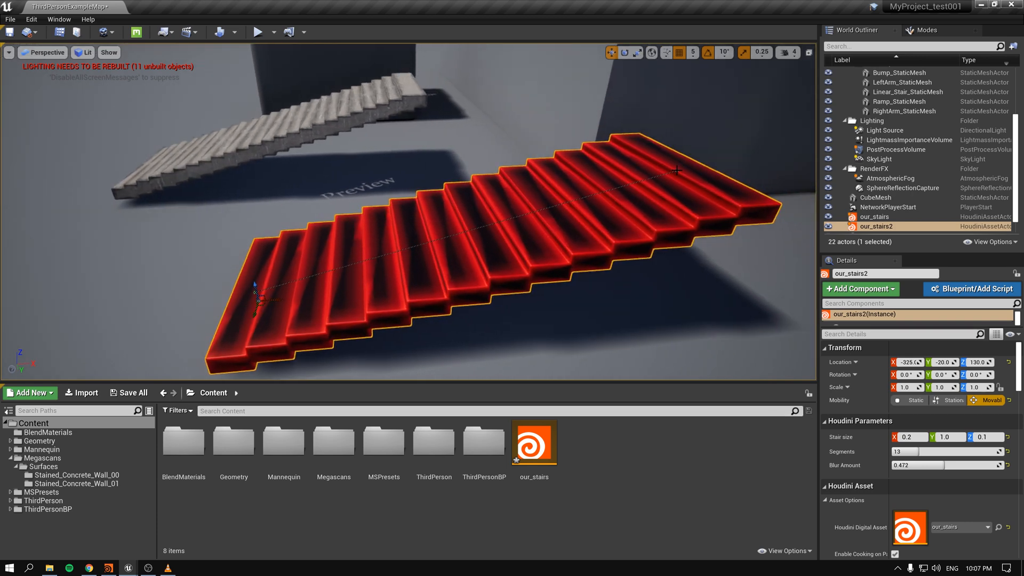
click(677, 170)
drag(681, 157, 684, 118)
mouse_move(590, 127)
right_down()
mouse_move(598, 130)
mouse_move(585, 116)
right_up()
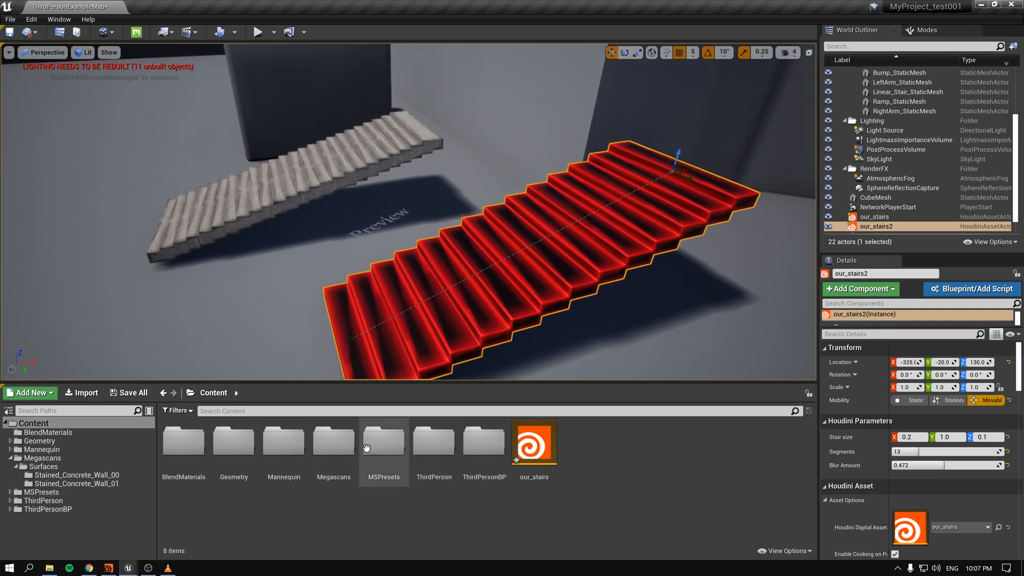
- Open the Stained_Concrete_Wall_01 folder under Megascans Surfaces and apply the triplan material to our_stairs2
double_click(331, 451)
double_click(183, 442)
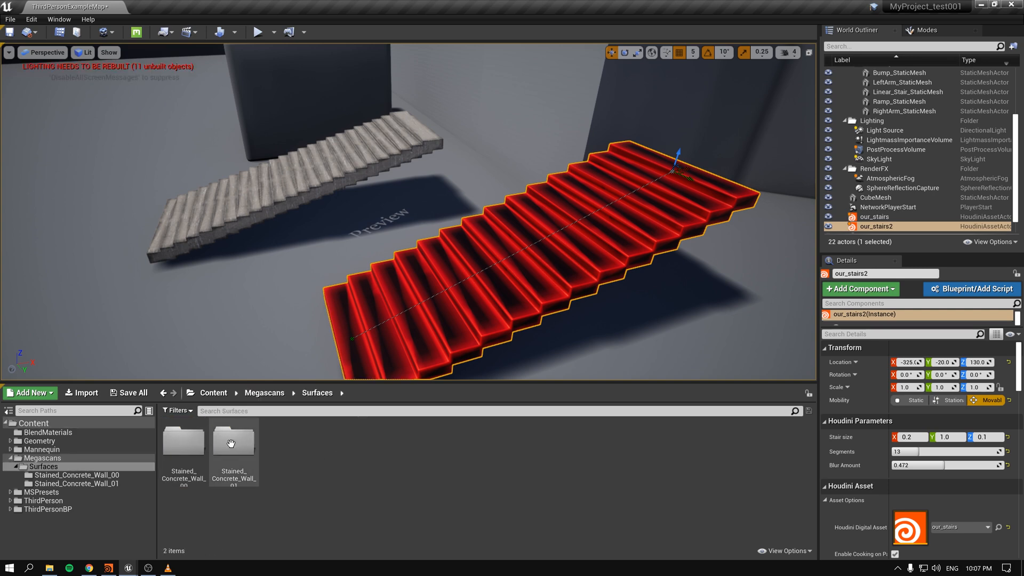
double_click(234, 443)
drag(267, 476, 506, 292)
- Set the Blur Amount of our_stairs2 to 0.0 and inspect the material on the step edges
right_drag(507, 292, 507, 315)
drag(941, 465, 889, 465)
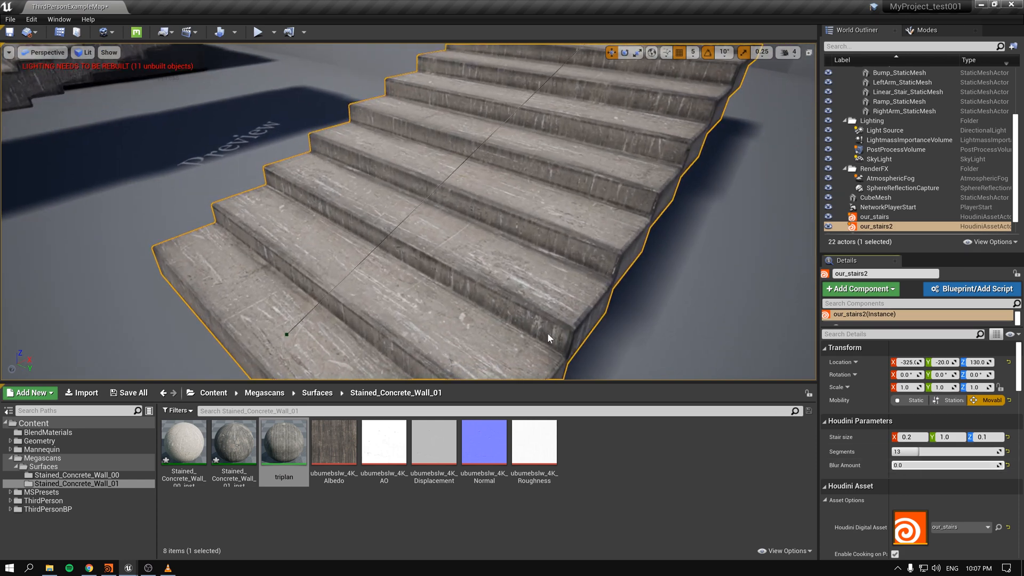
mouse_move(489, 300)
right_down()
mouse_move(523, 300)
mouse_move(480, 307)
mouse_move(503, 292)
right_up()
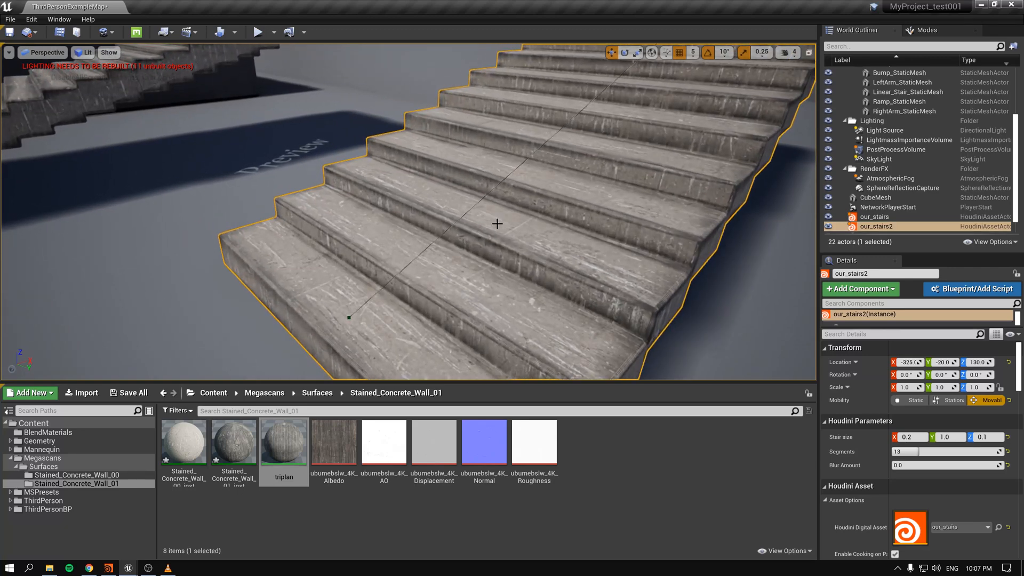
right_drag(496, 224, 475, 205)
right_drag(512, 249, 520, 250)
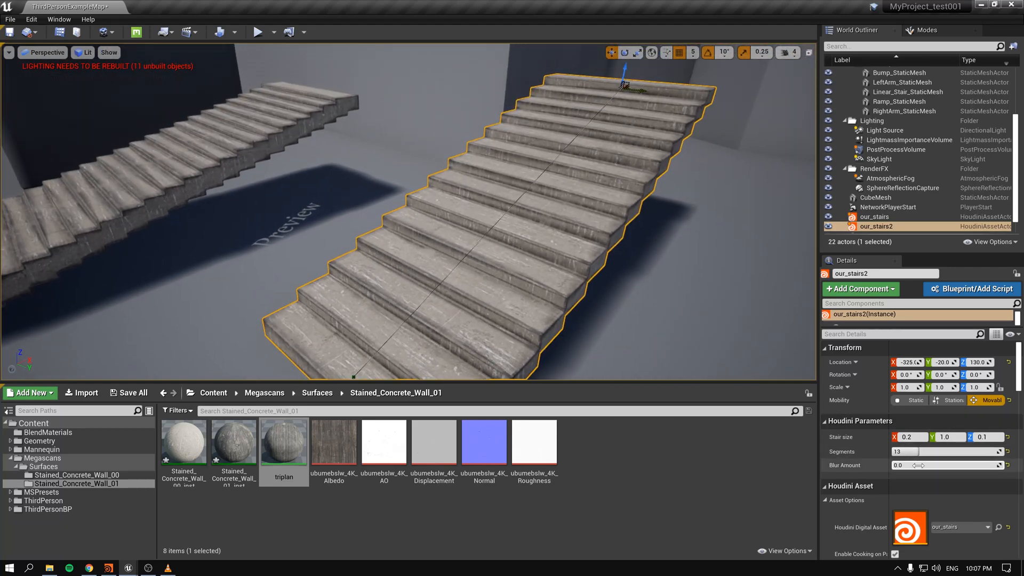
- Set the Blur Amount of our_stairs2 to 0.646001 and inspect the material blend along the stairs
drag(913, 465, 929, 466)
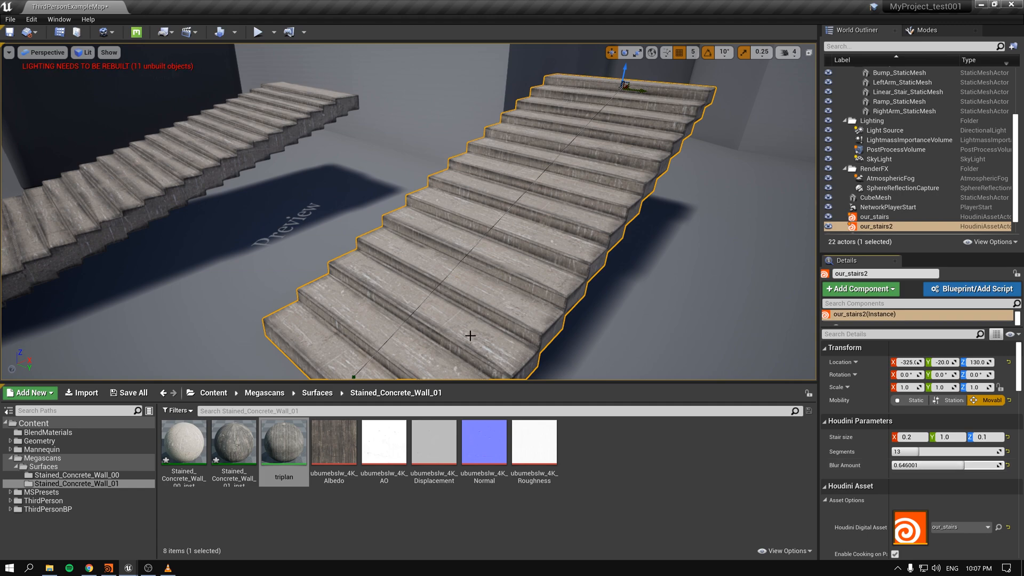
right_drag(408, 235, 455, 234)
key(w)
key(s)
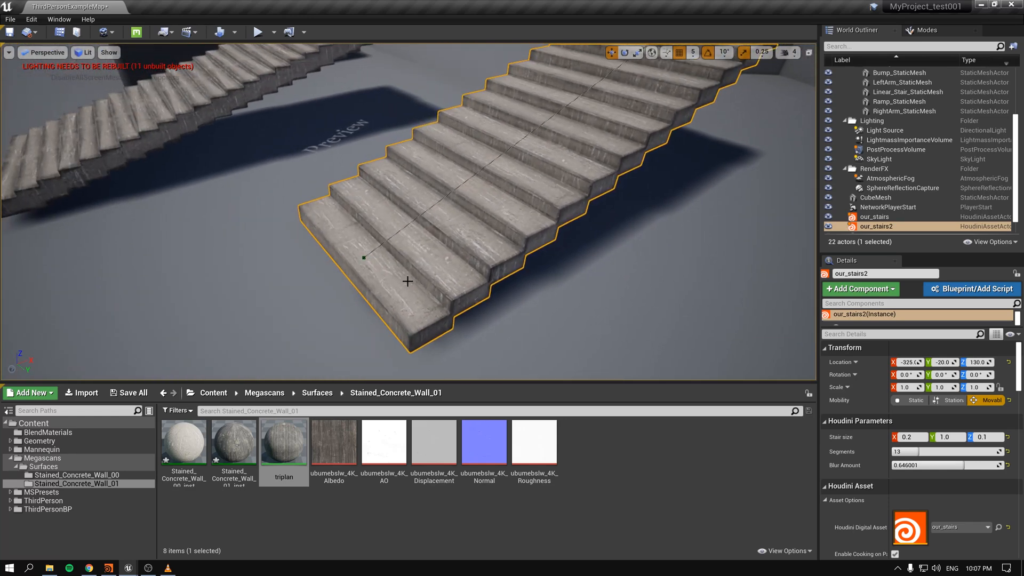
right_drag(407, 281, 489, 258)
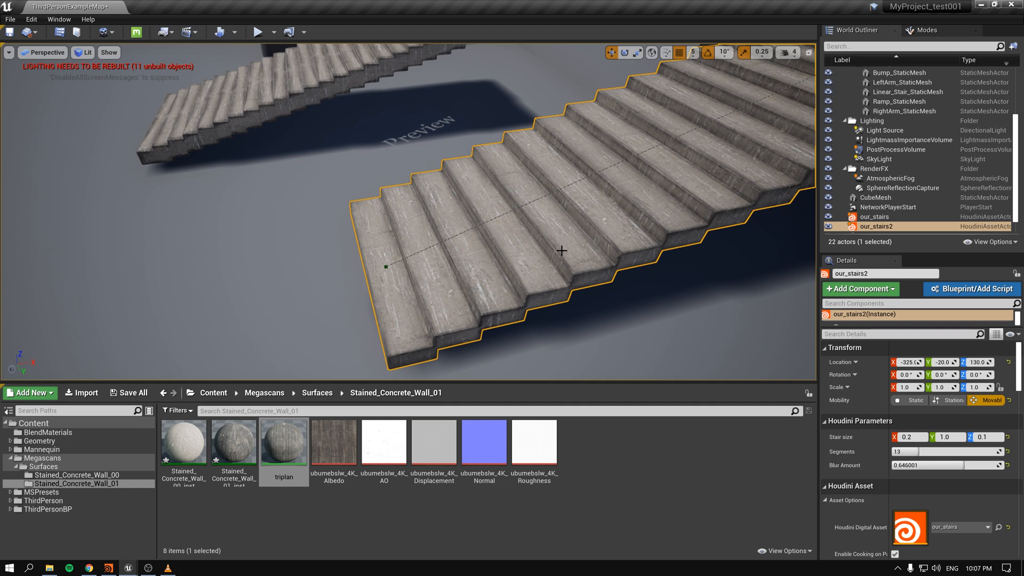
right_drag(562, 250, 389, 271)
right_drag(466, 276, 557, 268)
key(s)
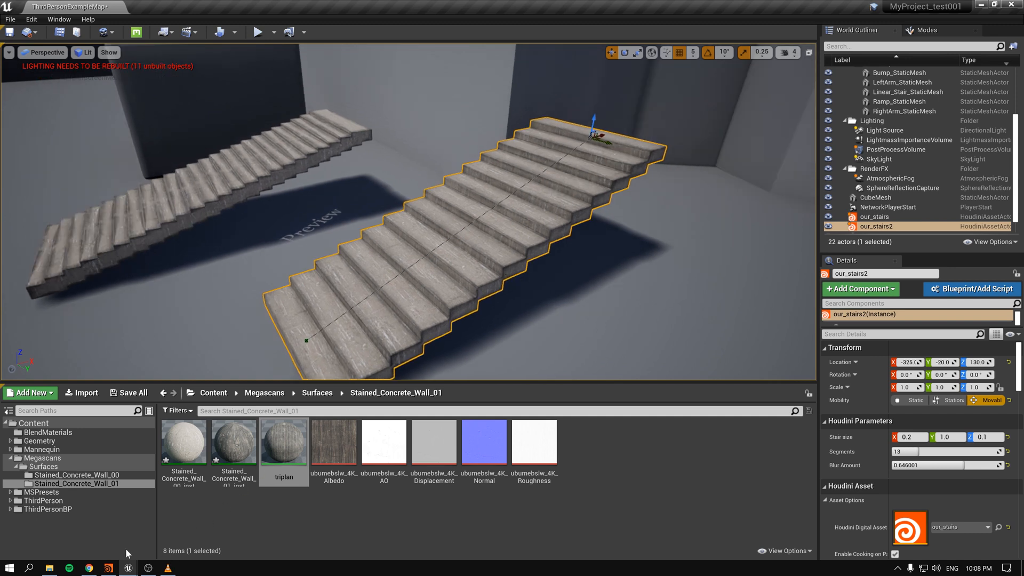
- Switch to the Unreal Editor and select the our_stairs2 actor in the level
mouse_move(107, 570)
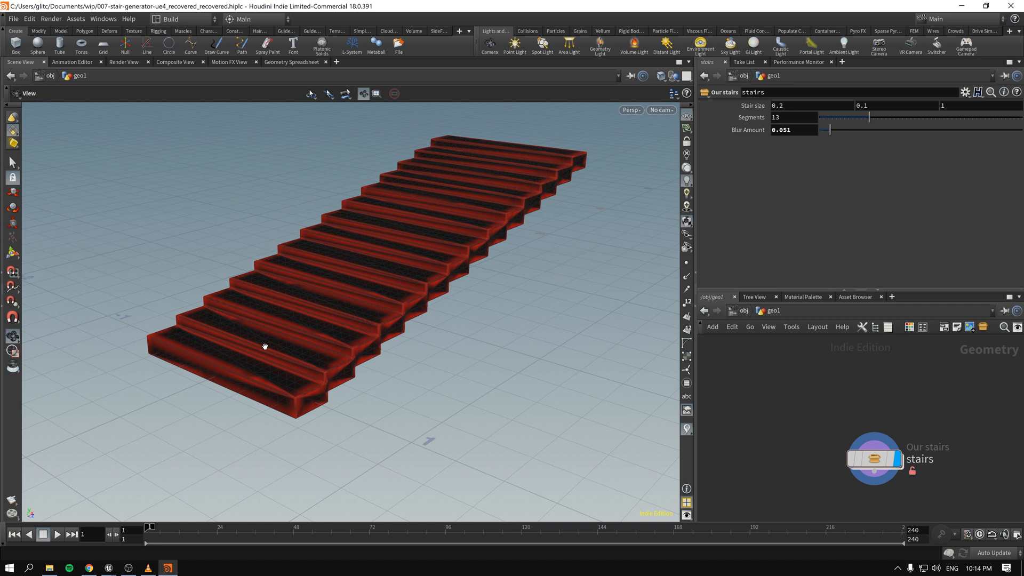
mouse_move(168, 571)
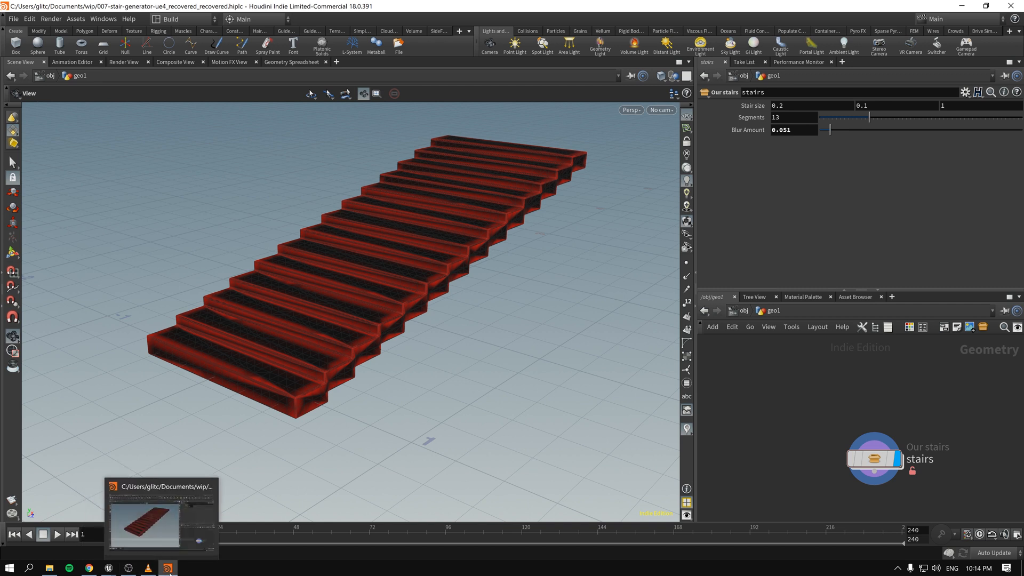
click(74, 523)
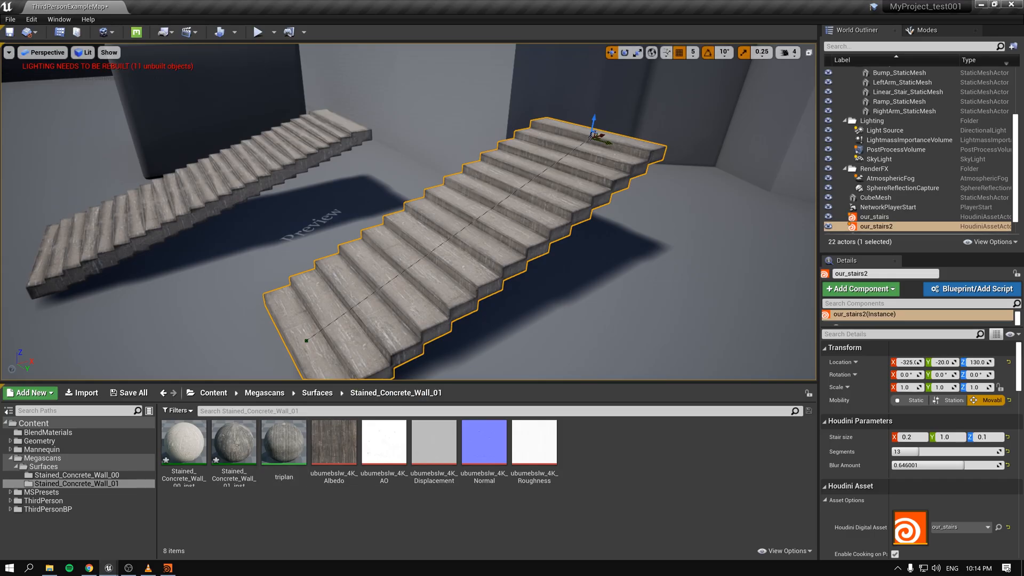
click(7, 59)
click(8, 54)
click(654, 463)
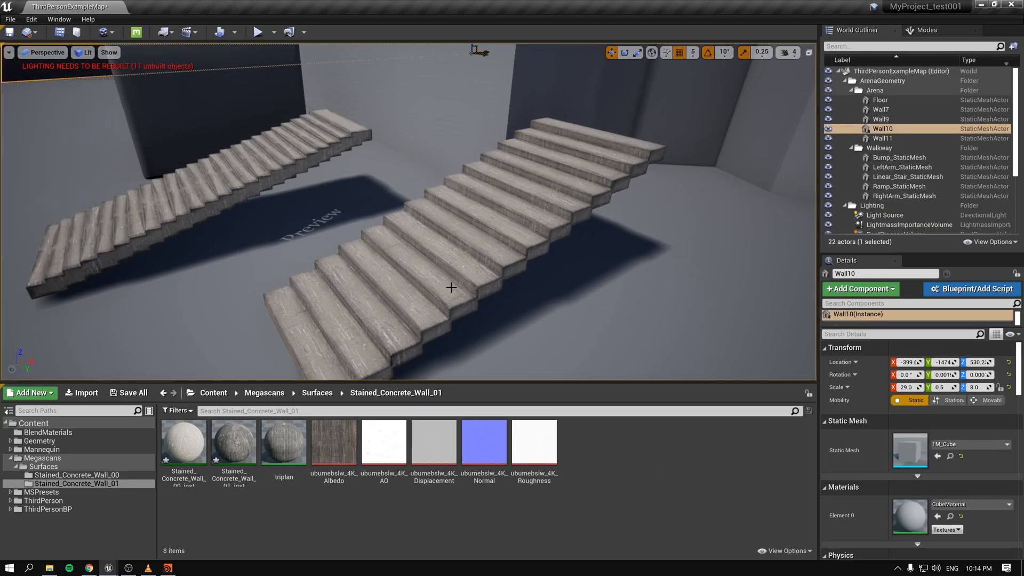
click(450, 286)
right_click(657, 481)
mouse_move(522, 303)
right_down()
mouse_move(544, 309)
mouse_move(522, 303)
right_up()
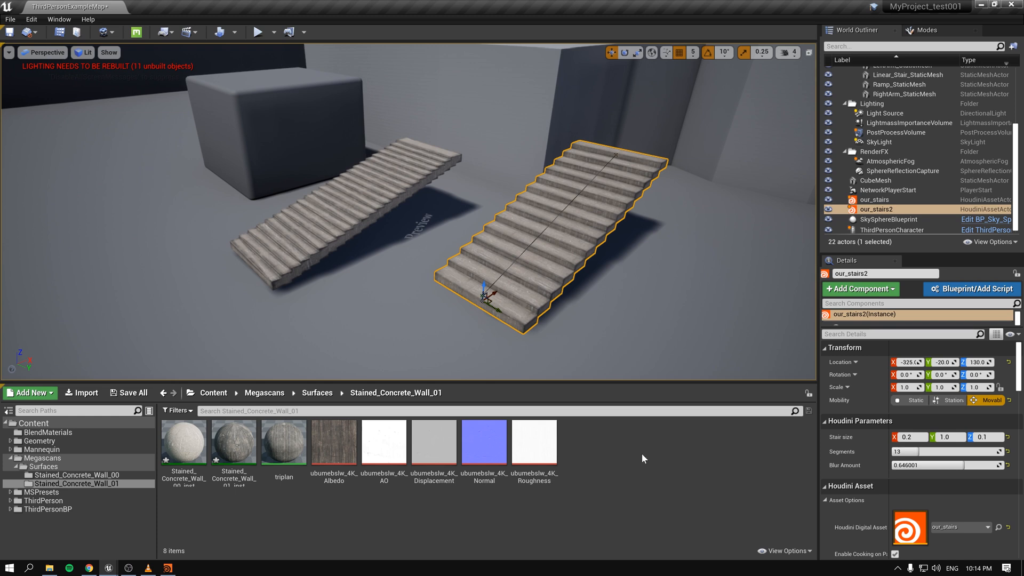
- Bring the cooking and baking options of our_stairs2 into view and select the upper end point of its path
scroll(1018, 373, down, 1)
drag(1018, 373, 1016, 395)
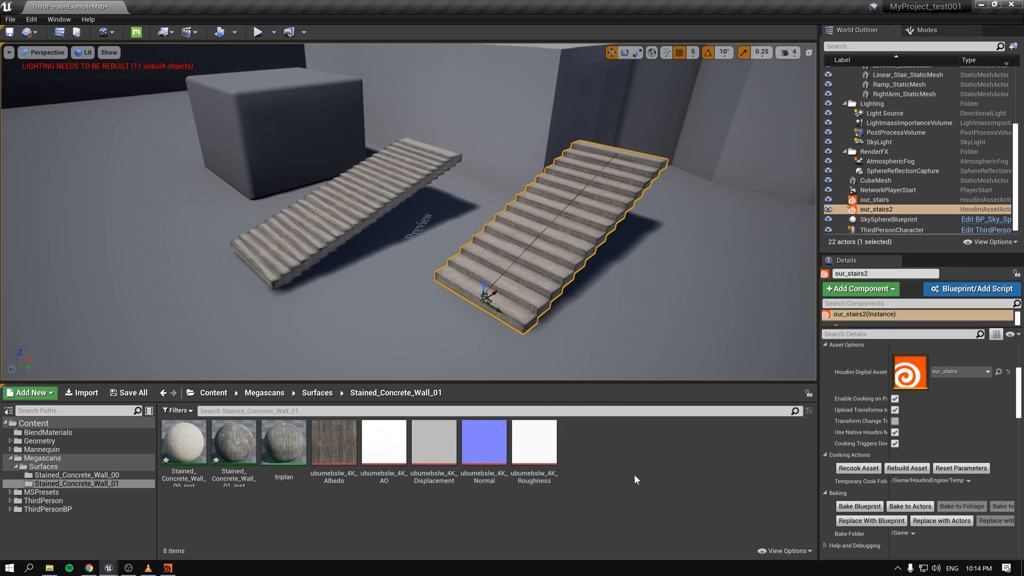
click(616, 155)
right_drag(440, 319, 437, 319)
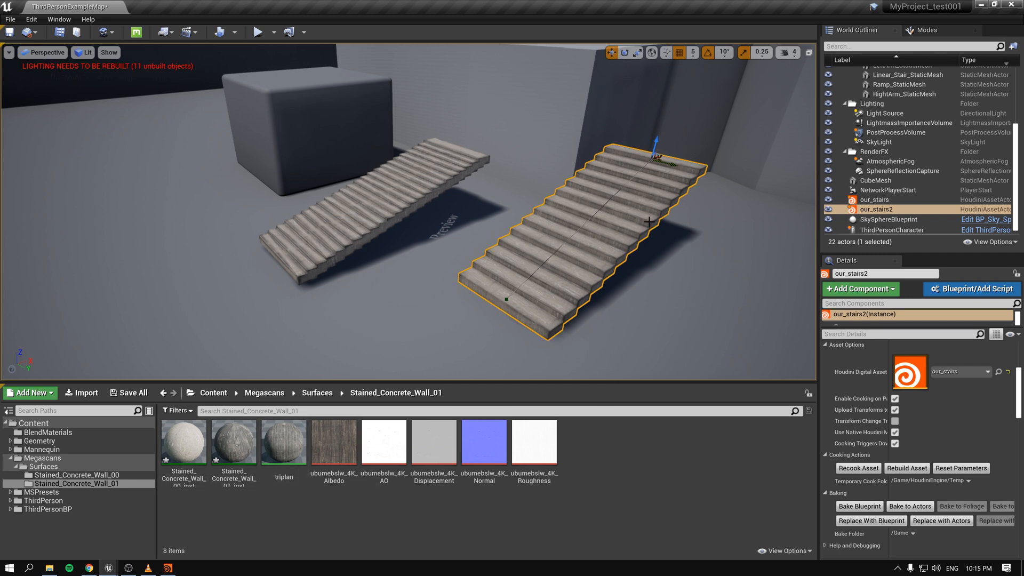
right_drag(584, 290, 621, 290)
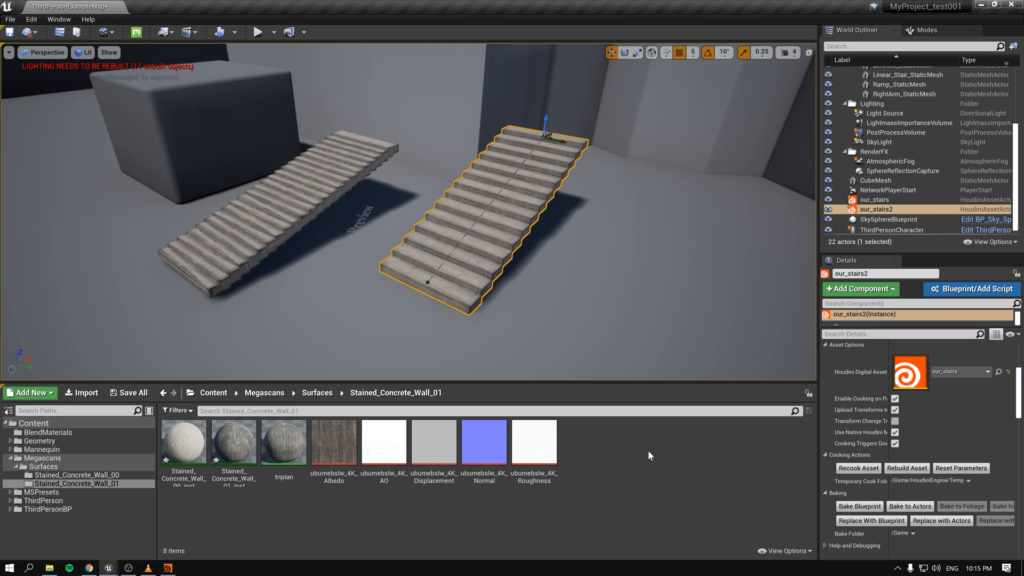
right_drag(546, 340, 528, 333)
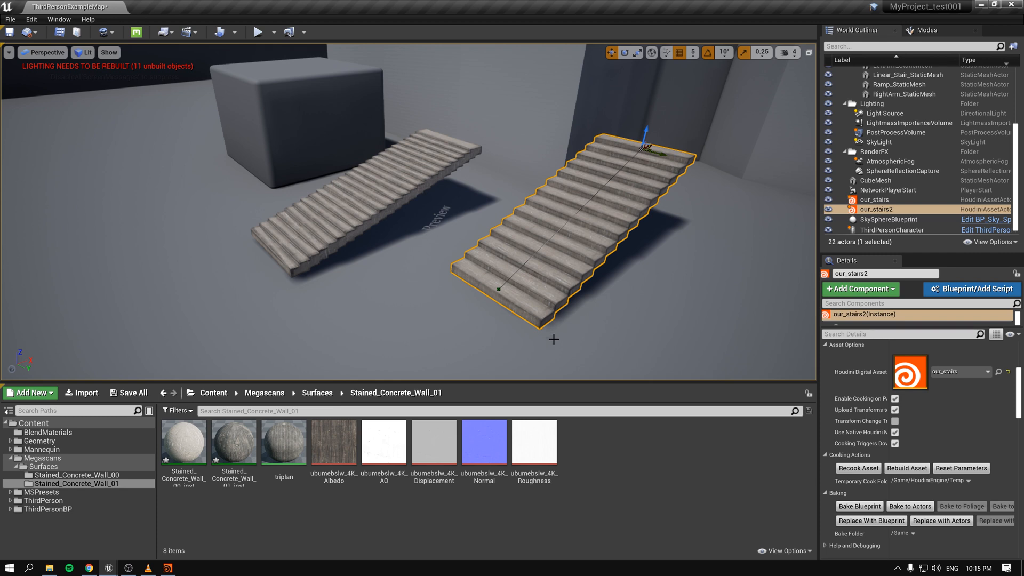
- Switch to Houdini to return to the stairs asset in the geo1 network
right_click(632, 447)
click(621, 445)
click(168, 567)
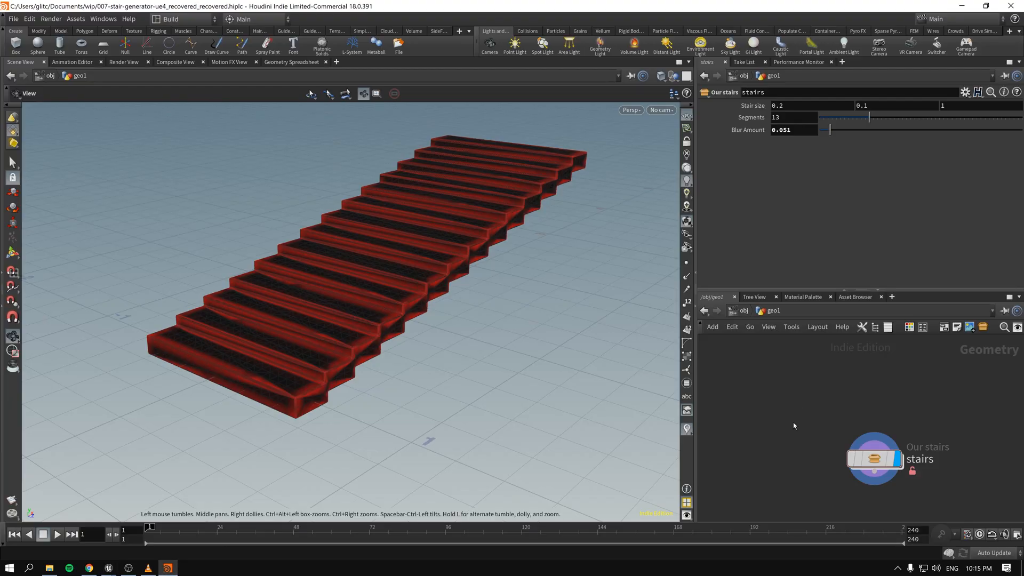